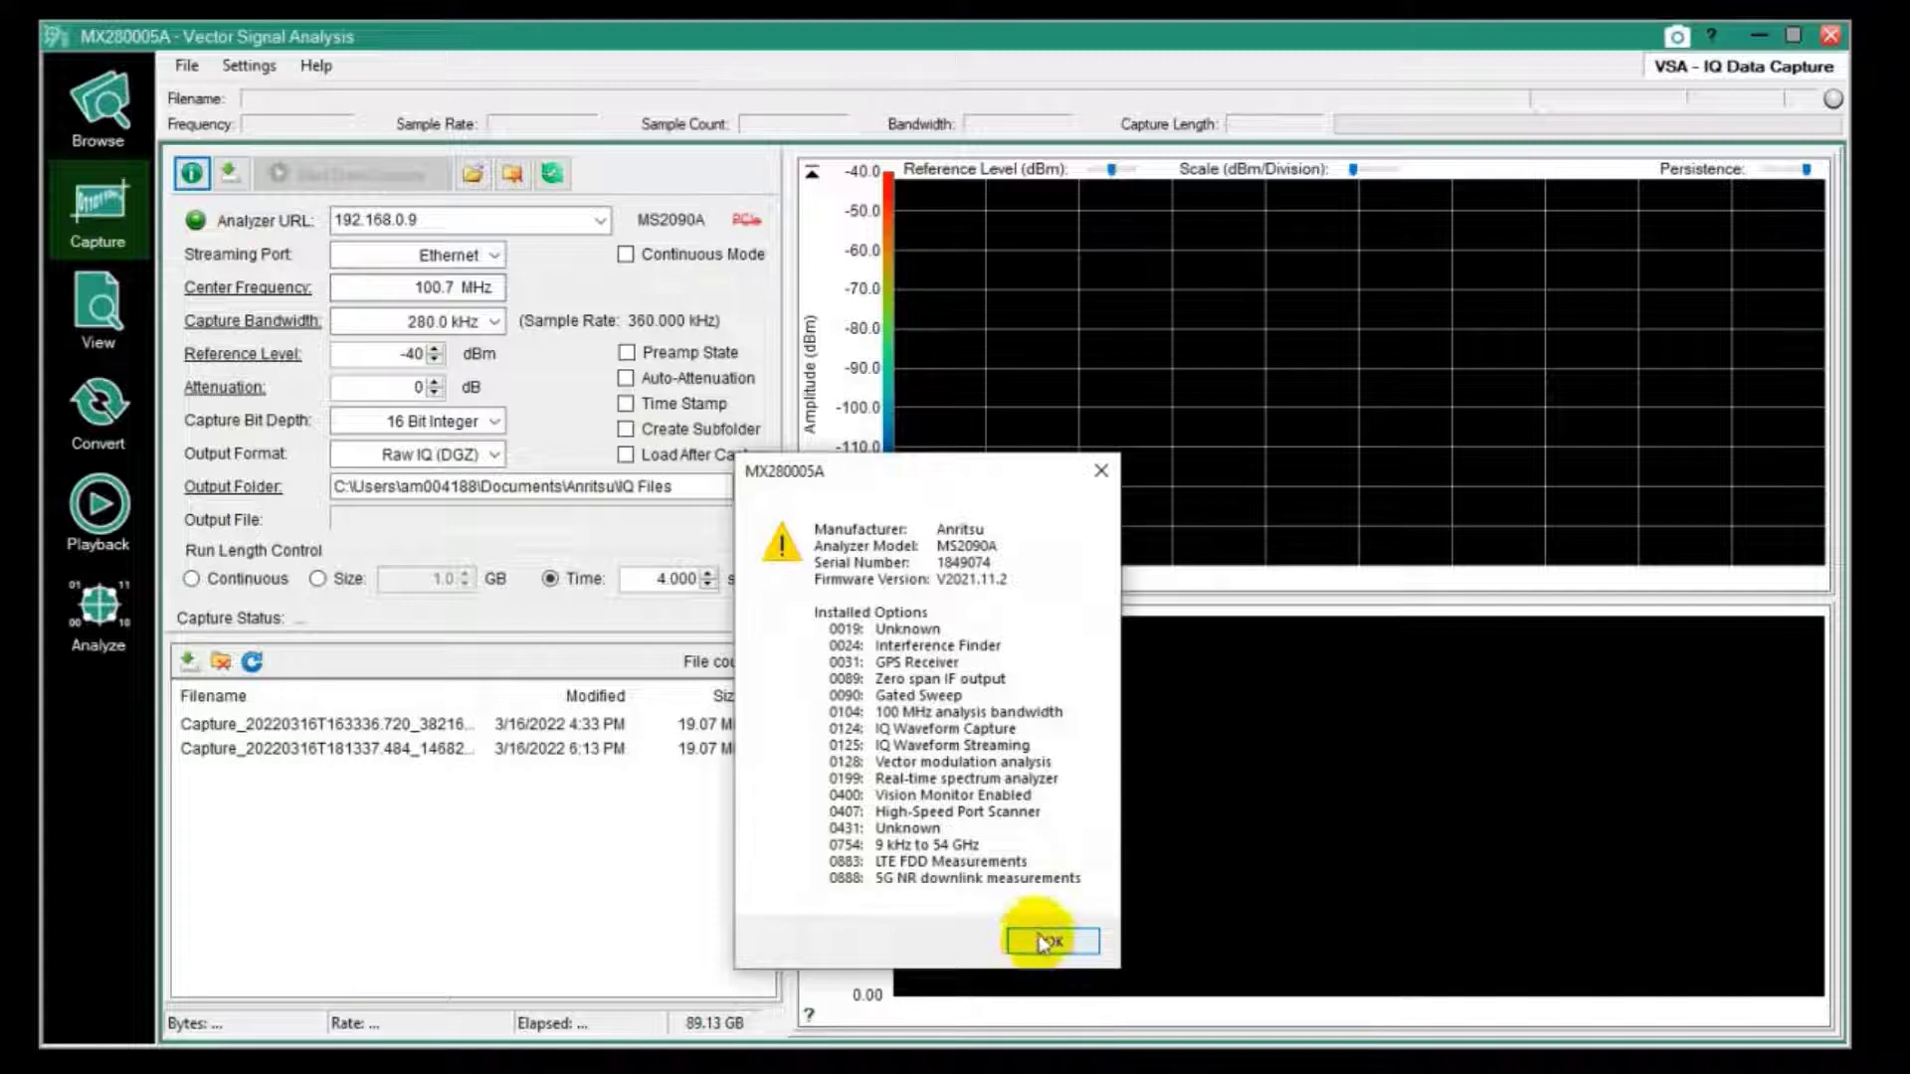
# - Dismiss the analyzer information message and view the FM band with a 98 MHz center frequency and 20 MHz capture bandwidth
pyautogui.click(1053, 941)
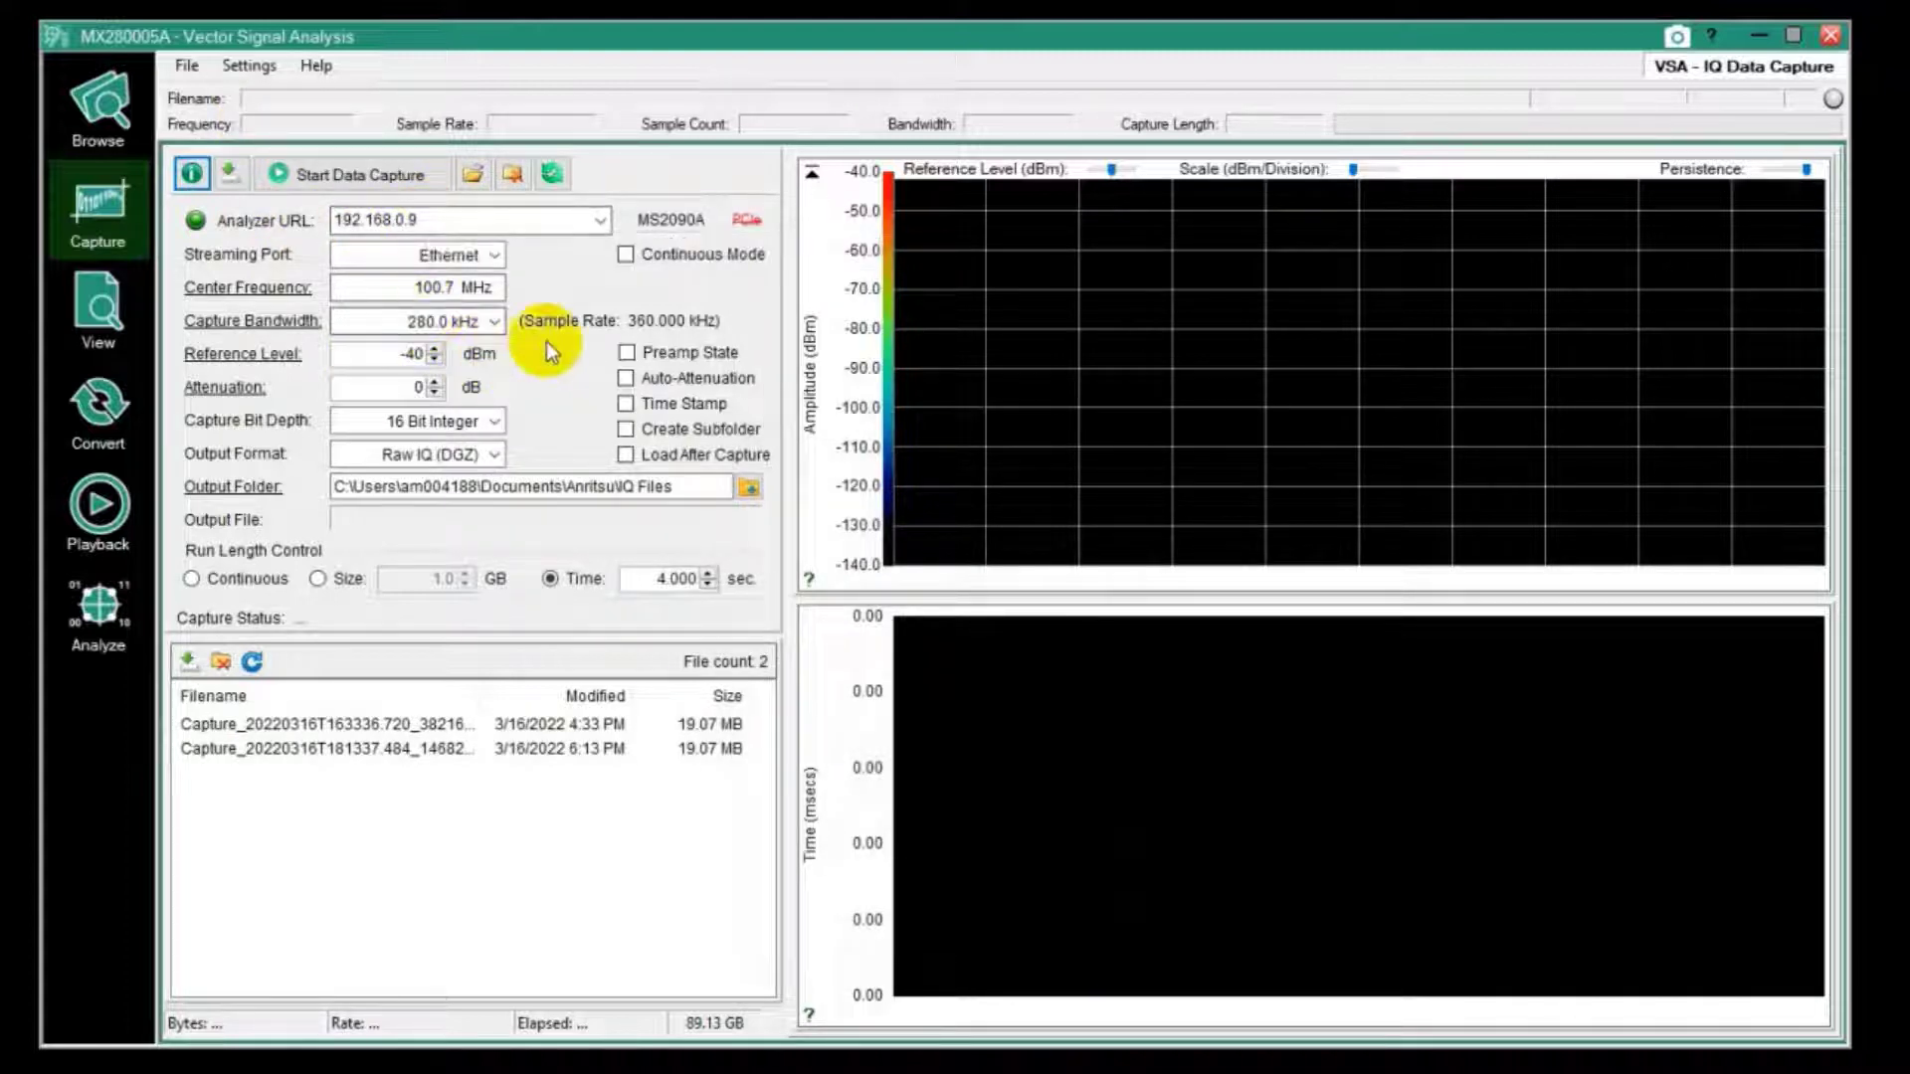
pyautogui.doubleClick(431, 290)
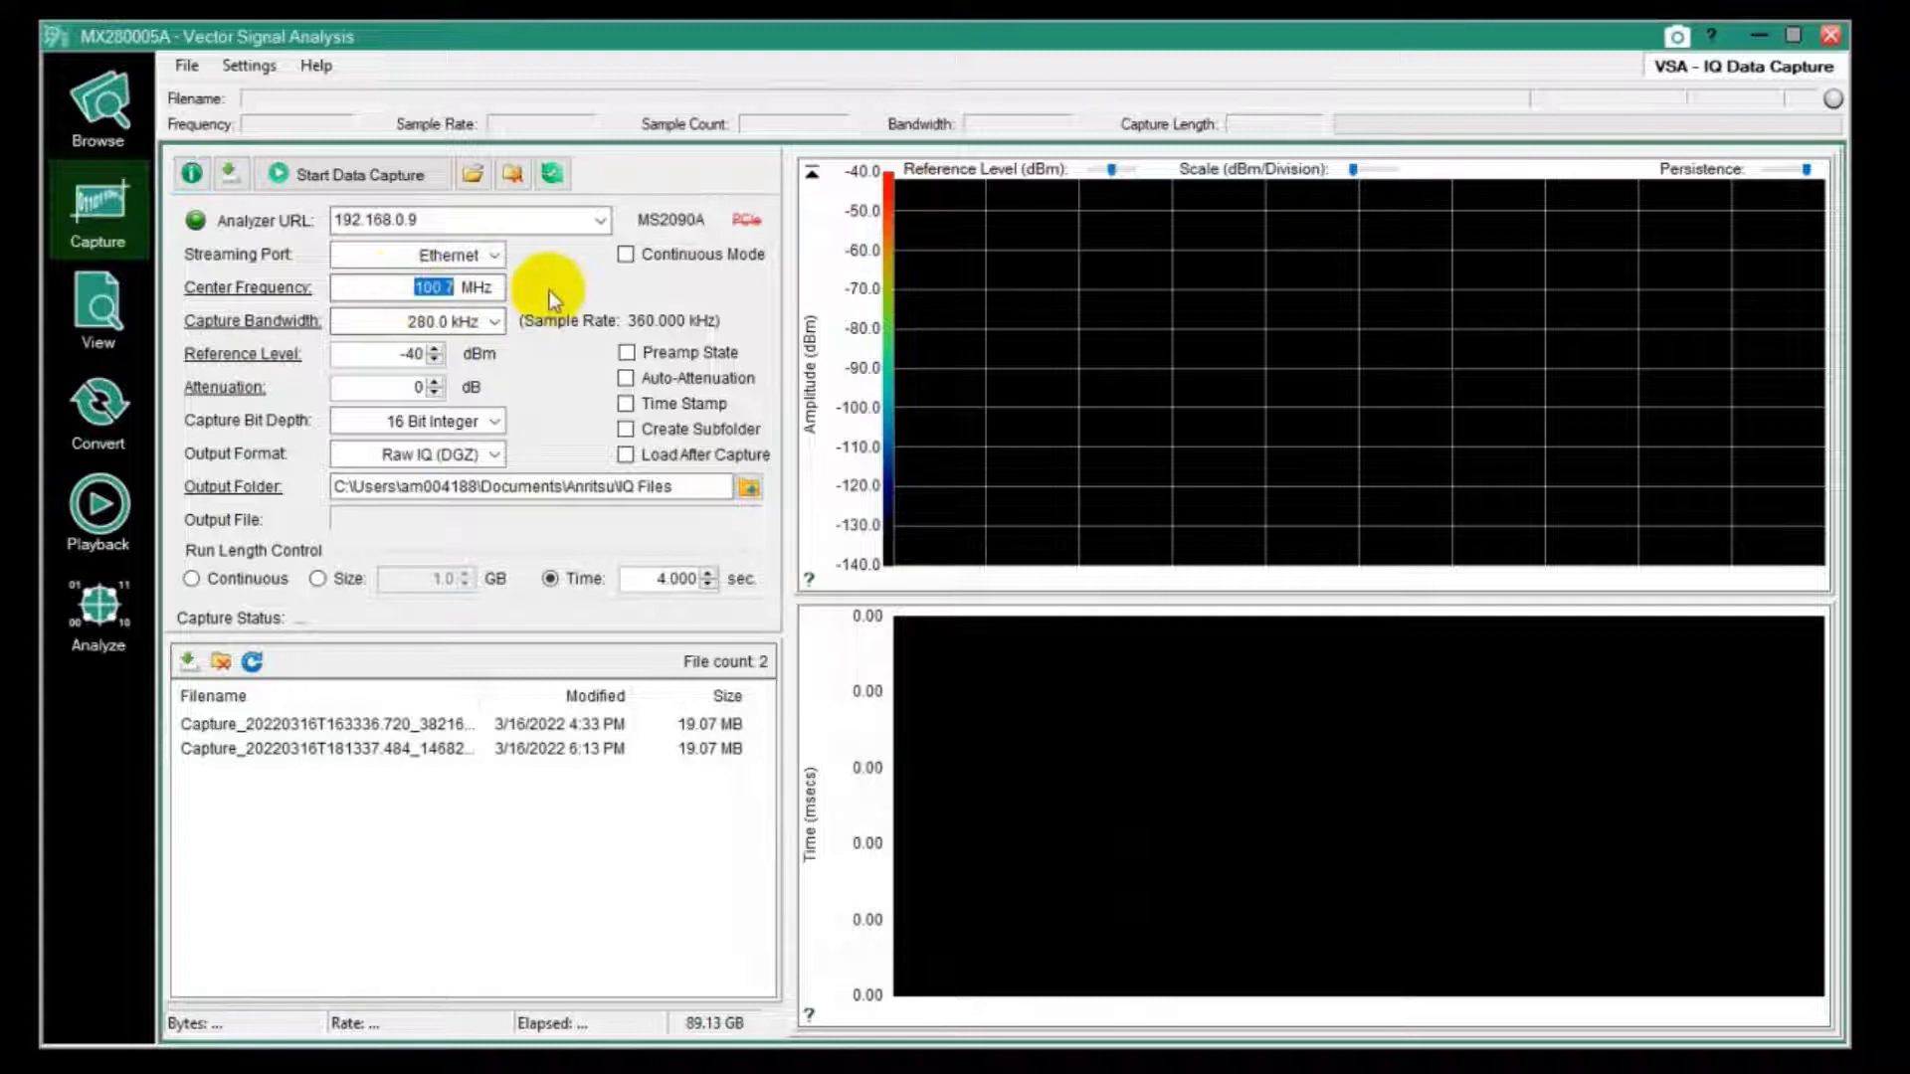
pyautogui.write('98')
pyautogui.press('Tab')
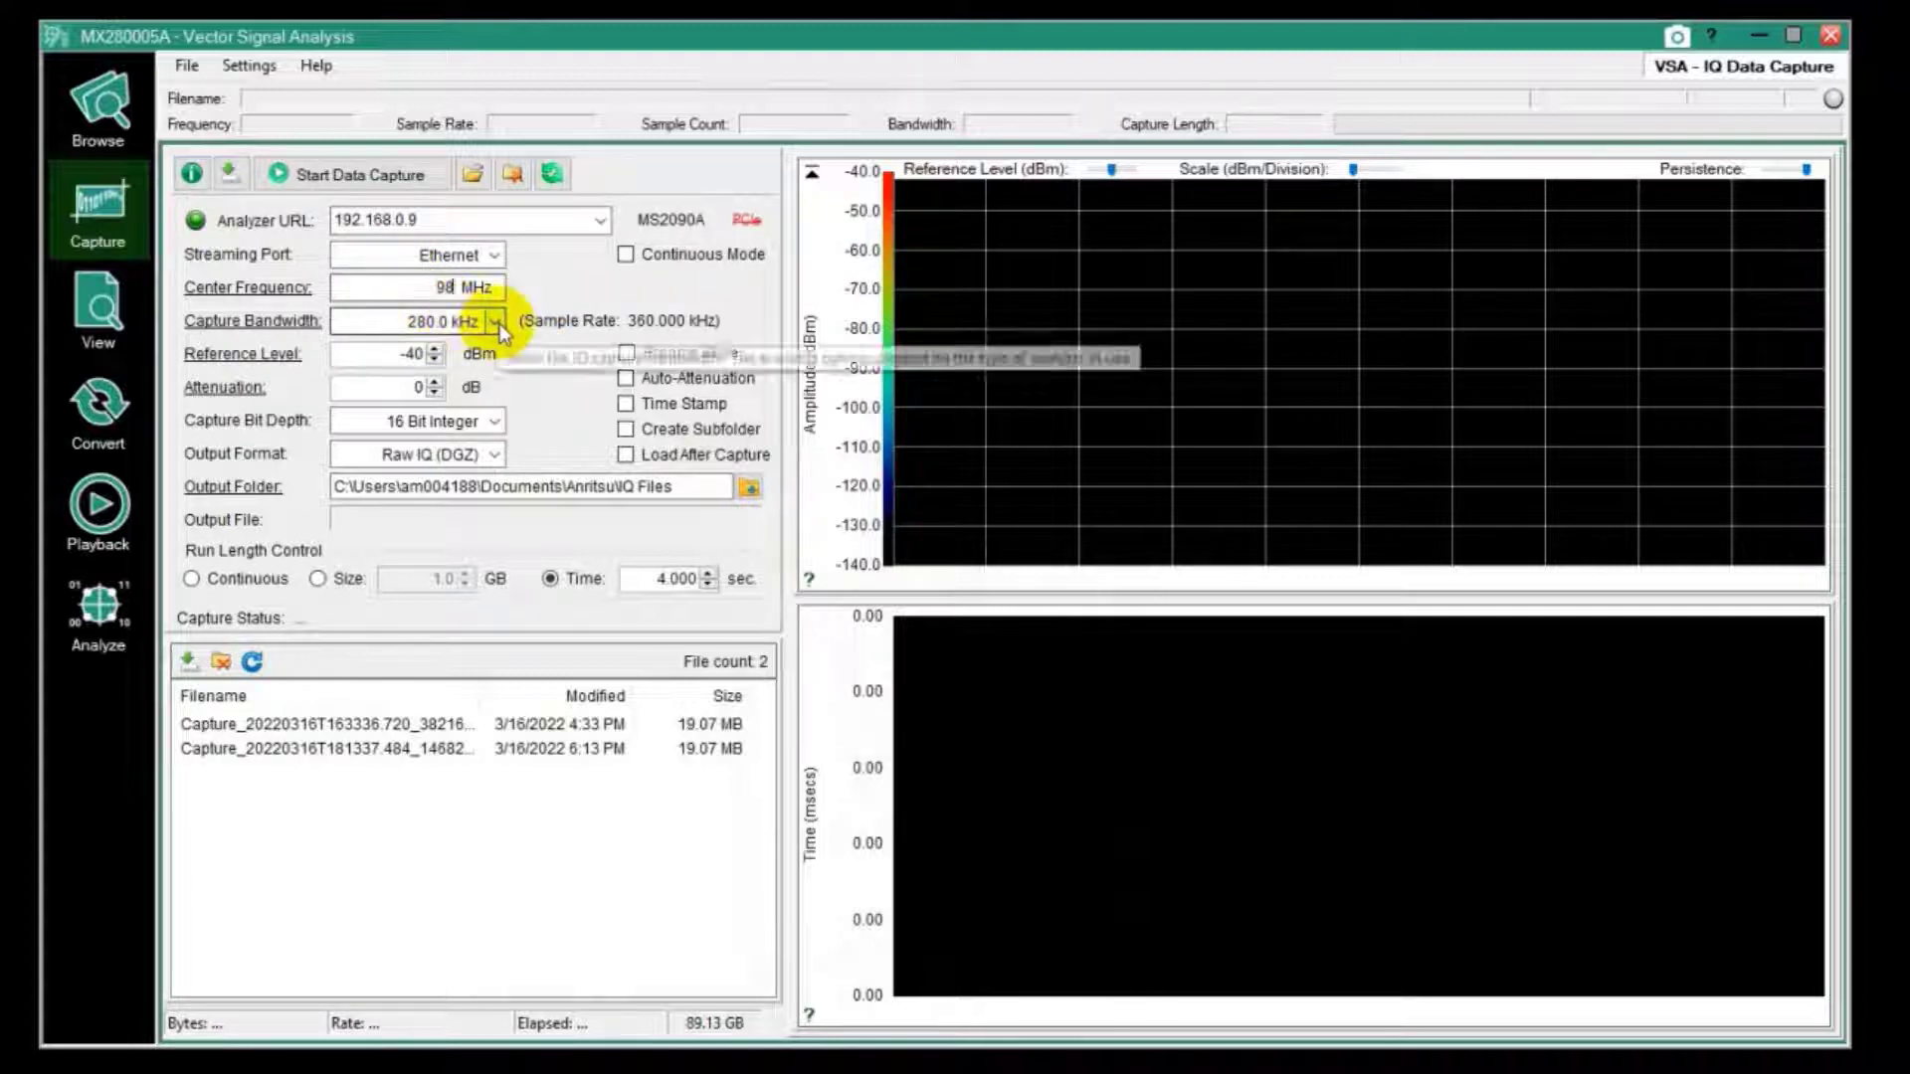
pyautogui.click(494, 321)
pyautogui.click(460, 510)
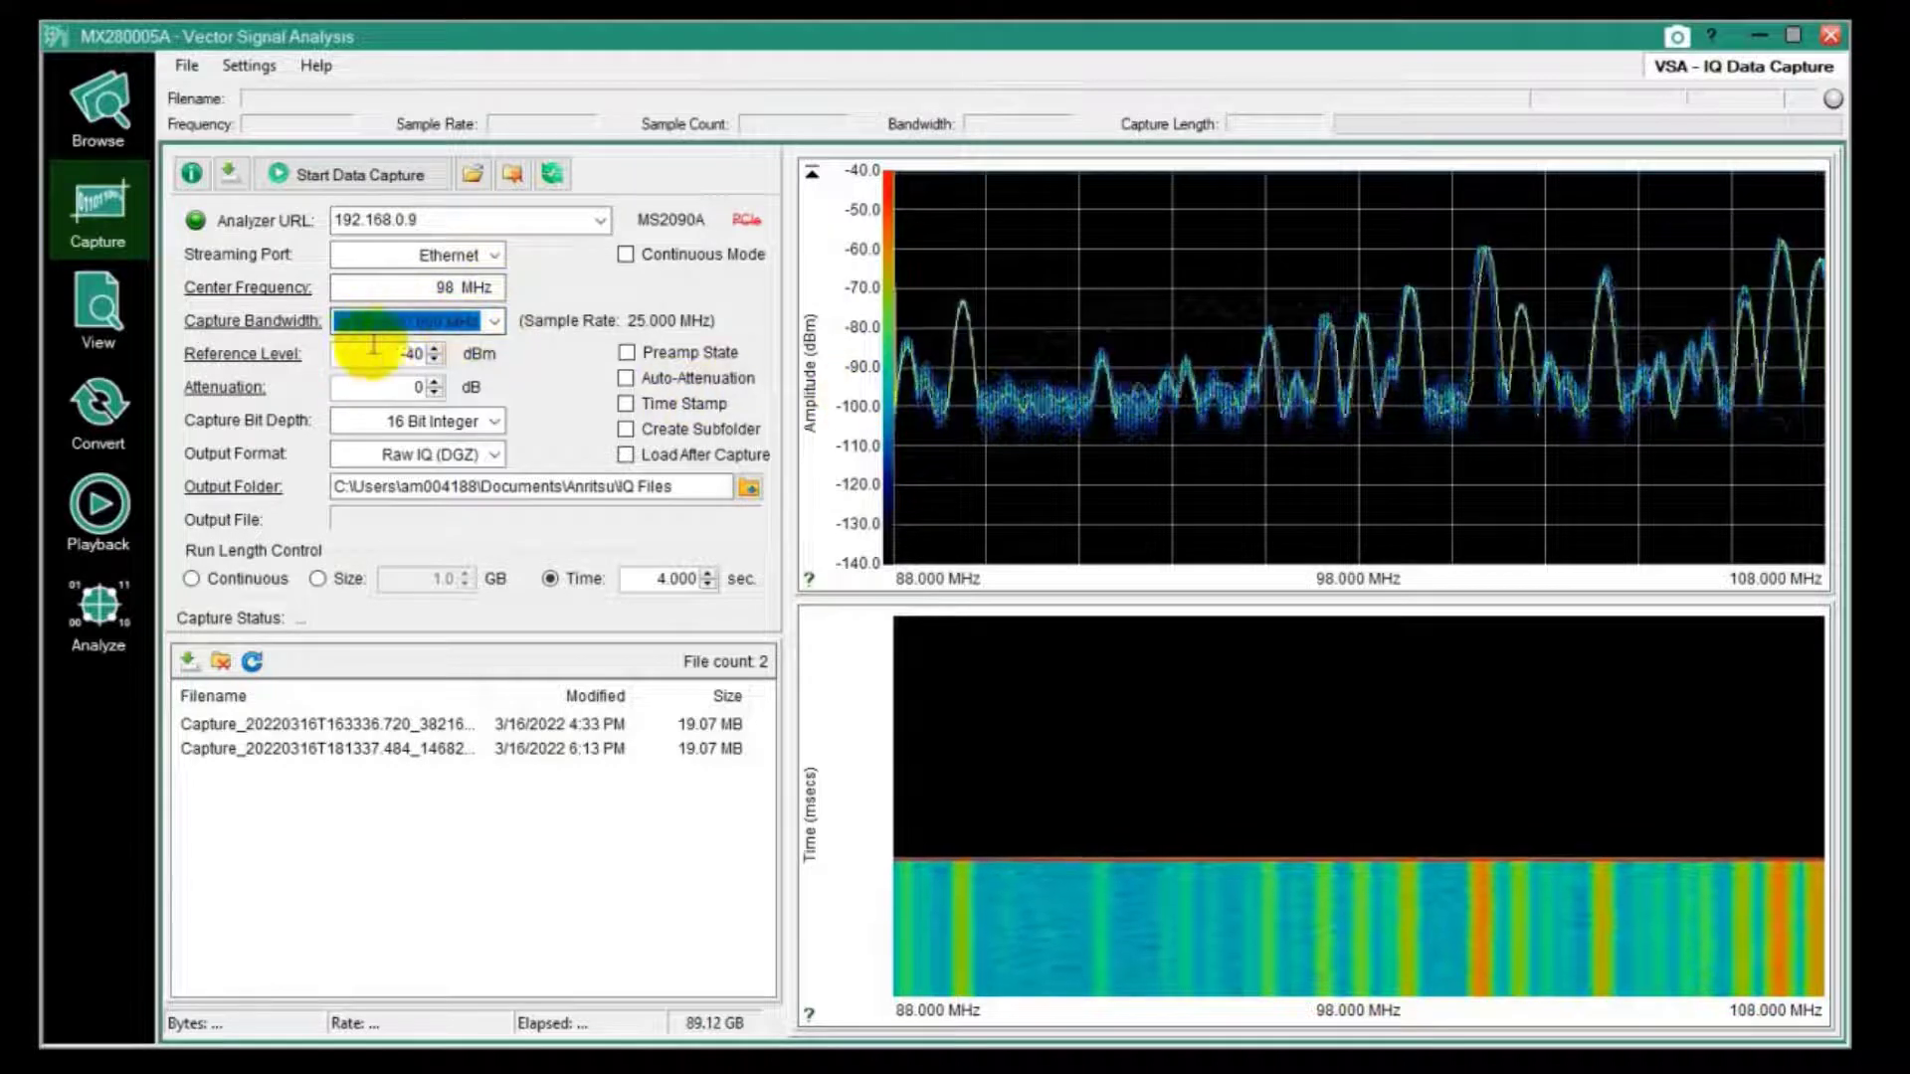
pyautogui.click(962, 356)
pyautogui.moveTo(962, 355)
pyautogui.mouseDown()
pyautogui.moveTo(1671, 286)
pyautogui.moveTo(1641, 439)
pyautogui.moveTo(1598, 456)
pyautogui.moveTo(1462, 209)
pyautogui.moveTo(1485, 228)
pyautogui.mouseUp()
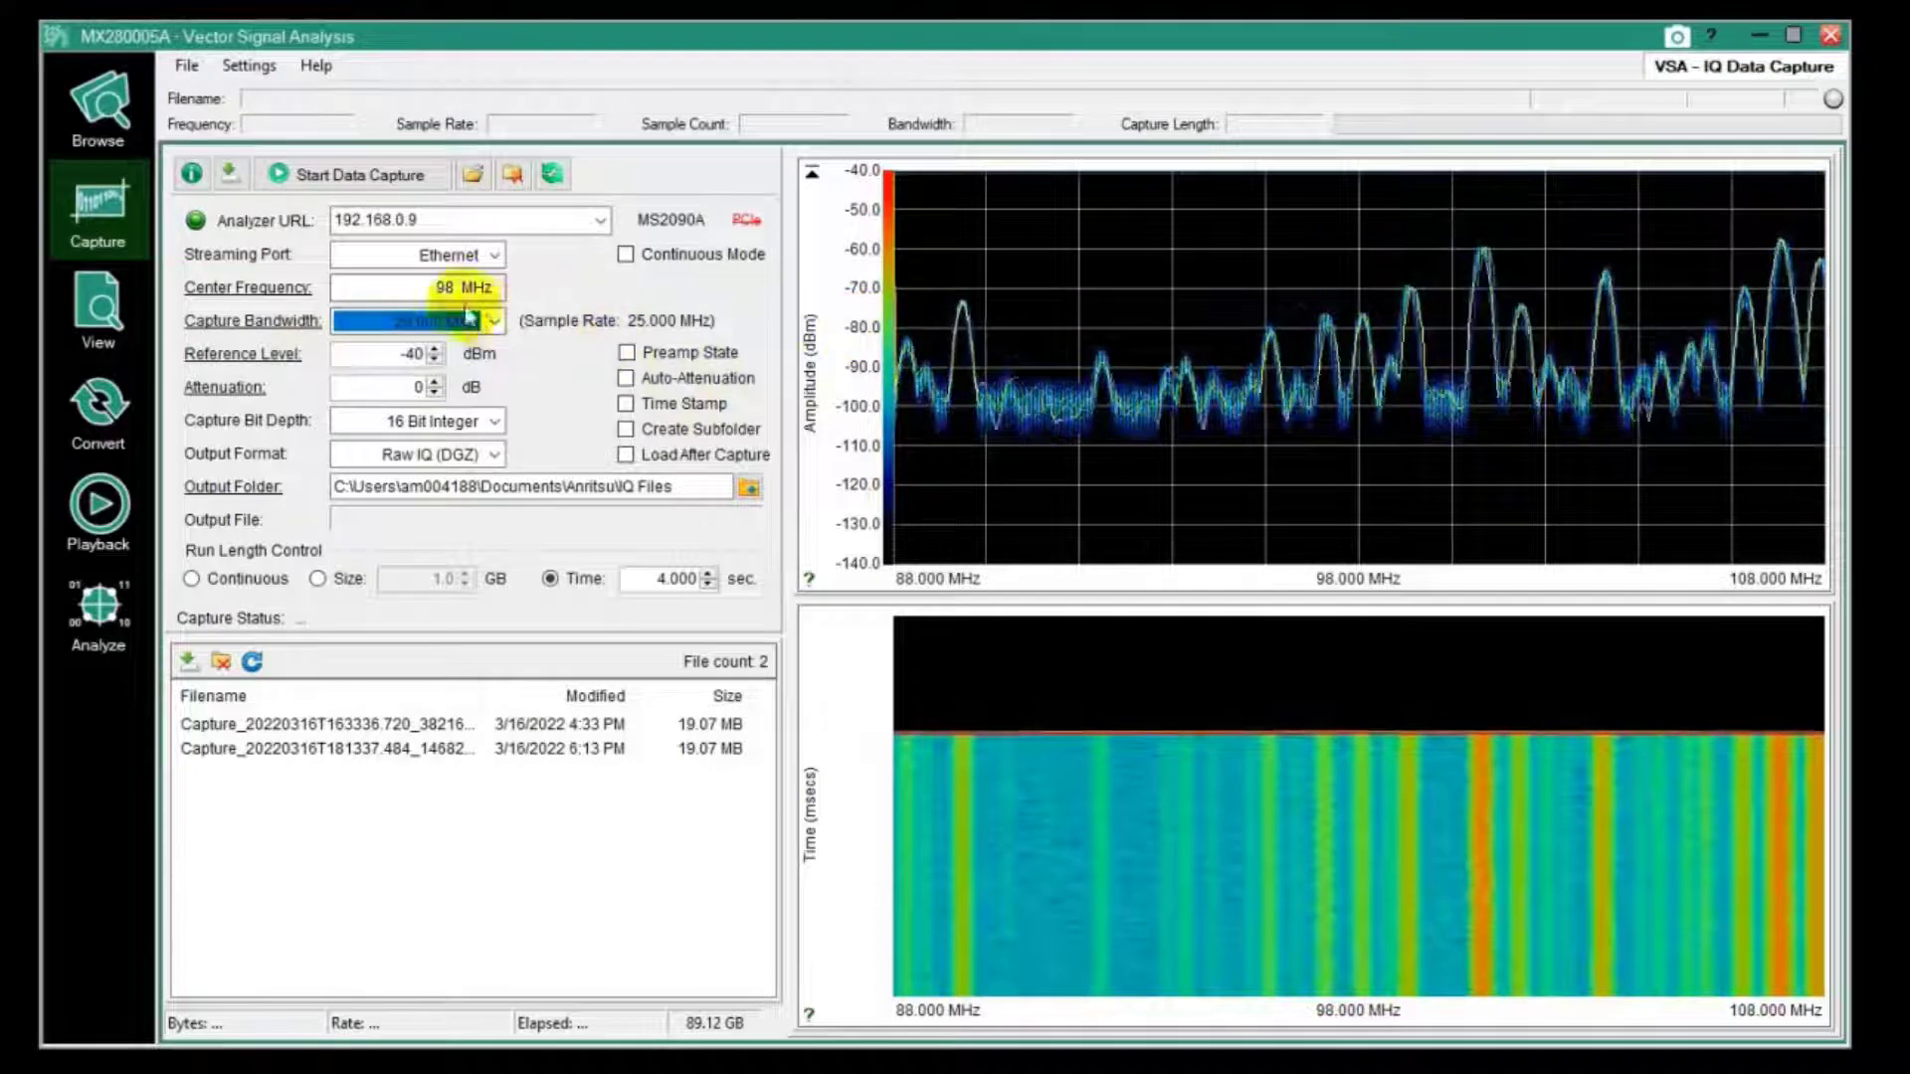
# - Set the center frequency to 100.7 MHz and the capture bandwidth to 280 kHz
pyautogui.doubleClick(447, 287)
pyautogui.write('100.8')
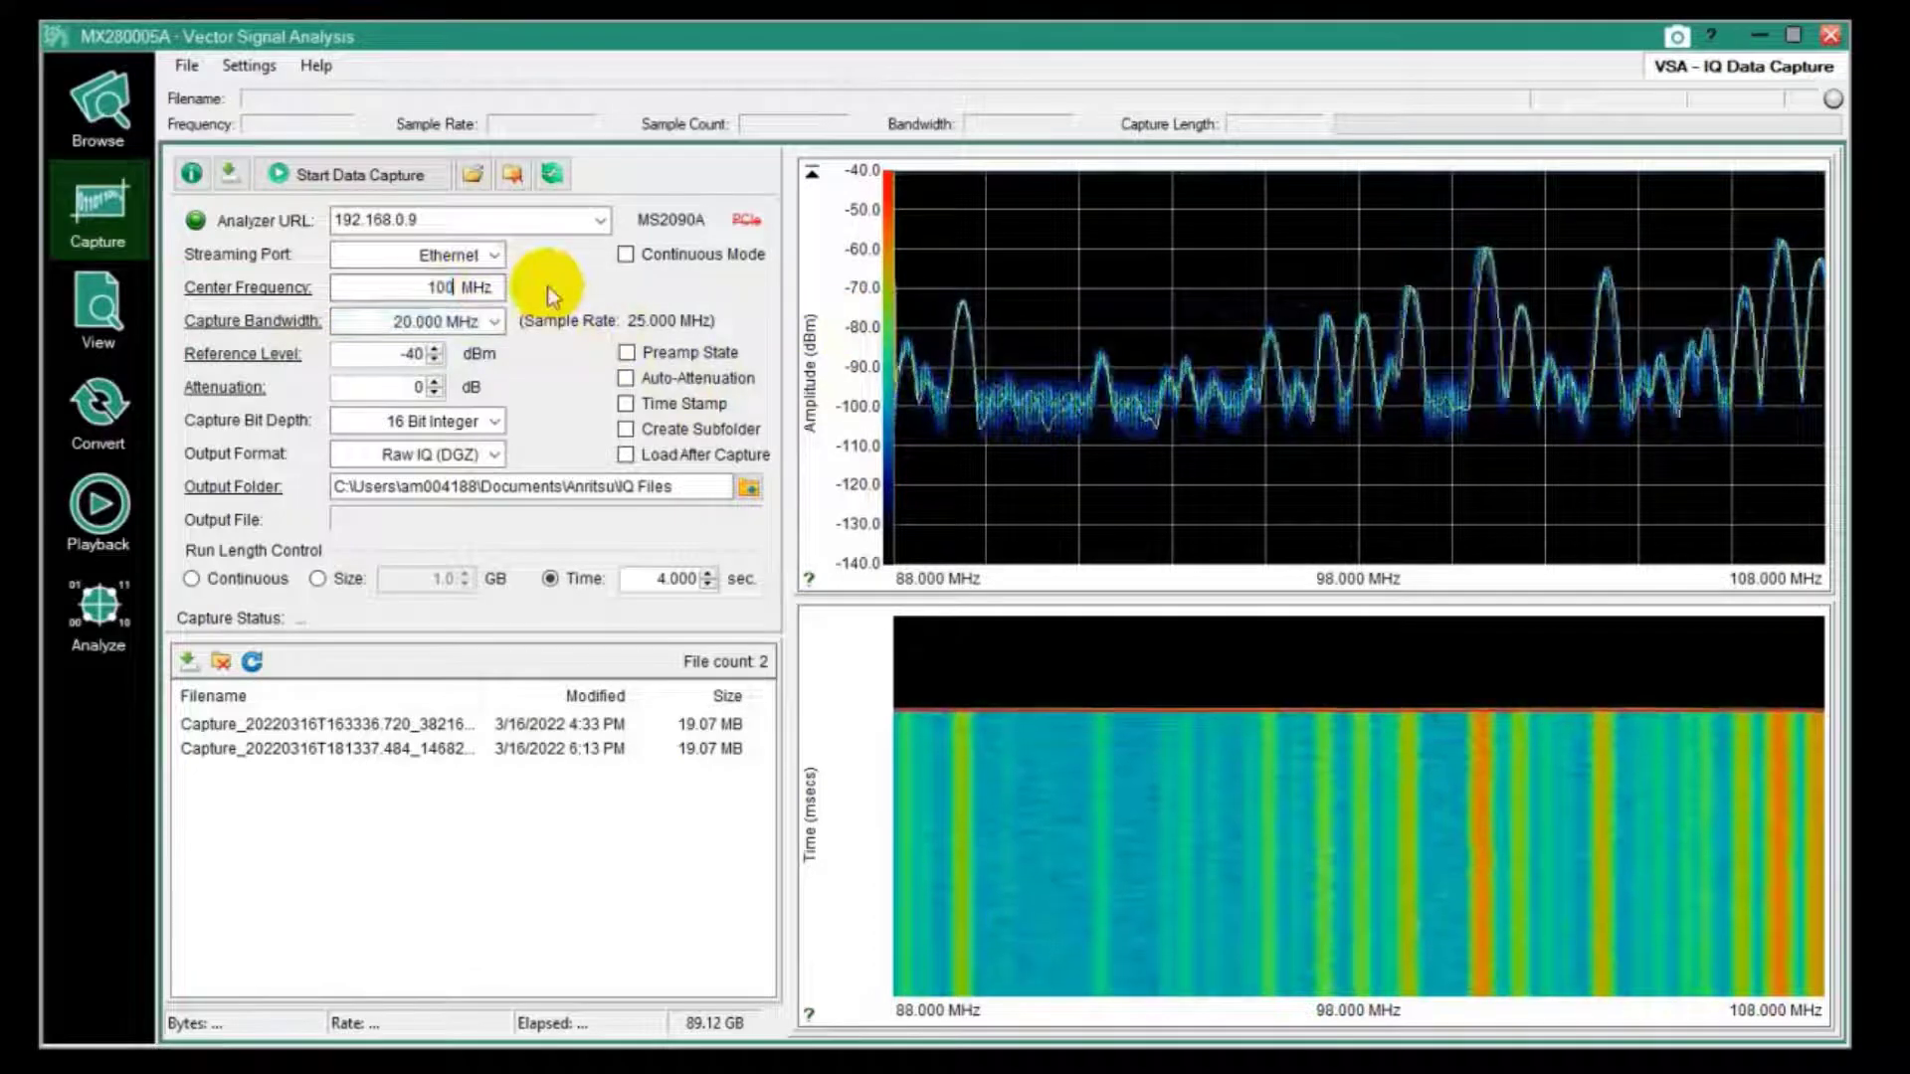
pyautogui.press('BackSpace')
pyautogui.write('7')
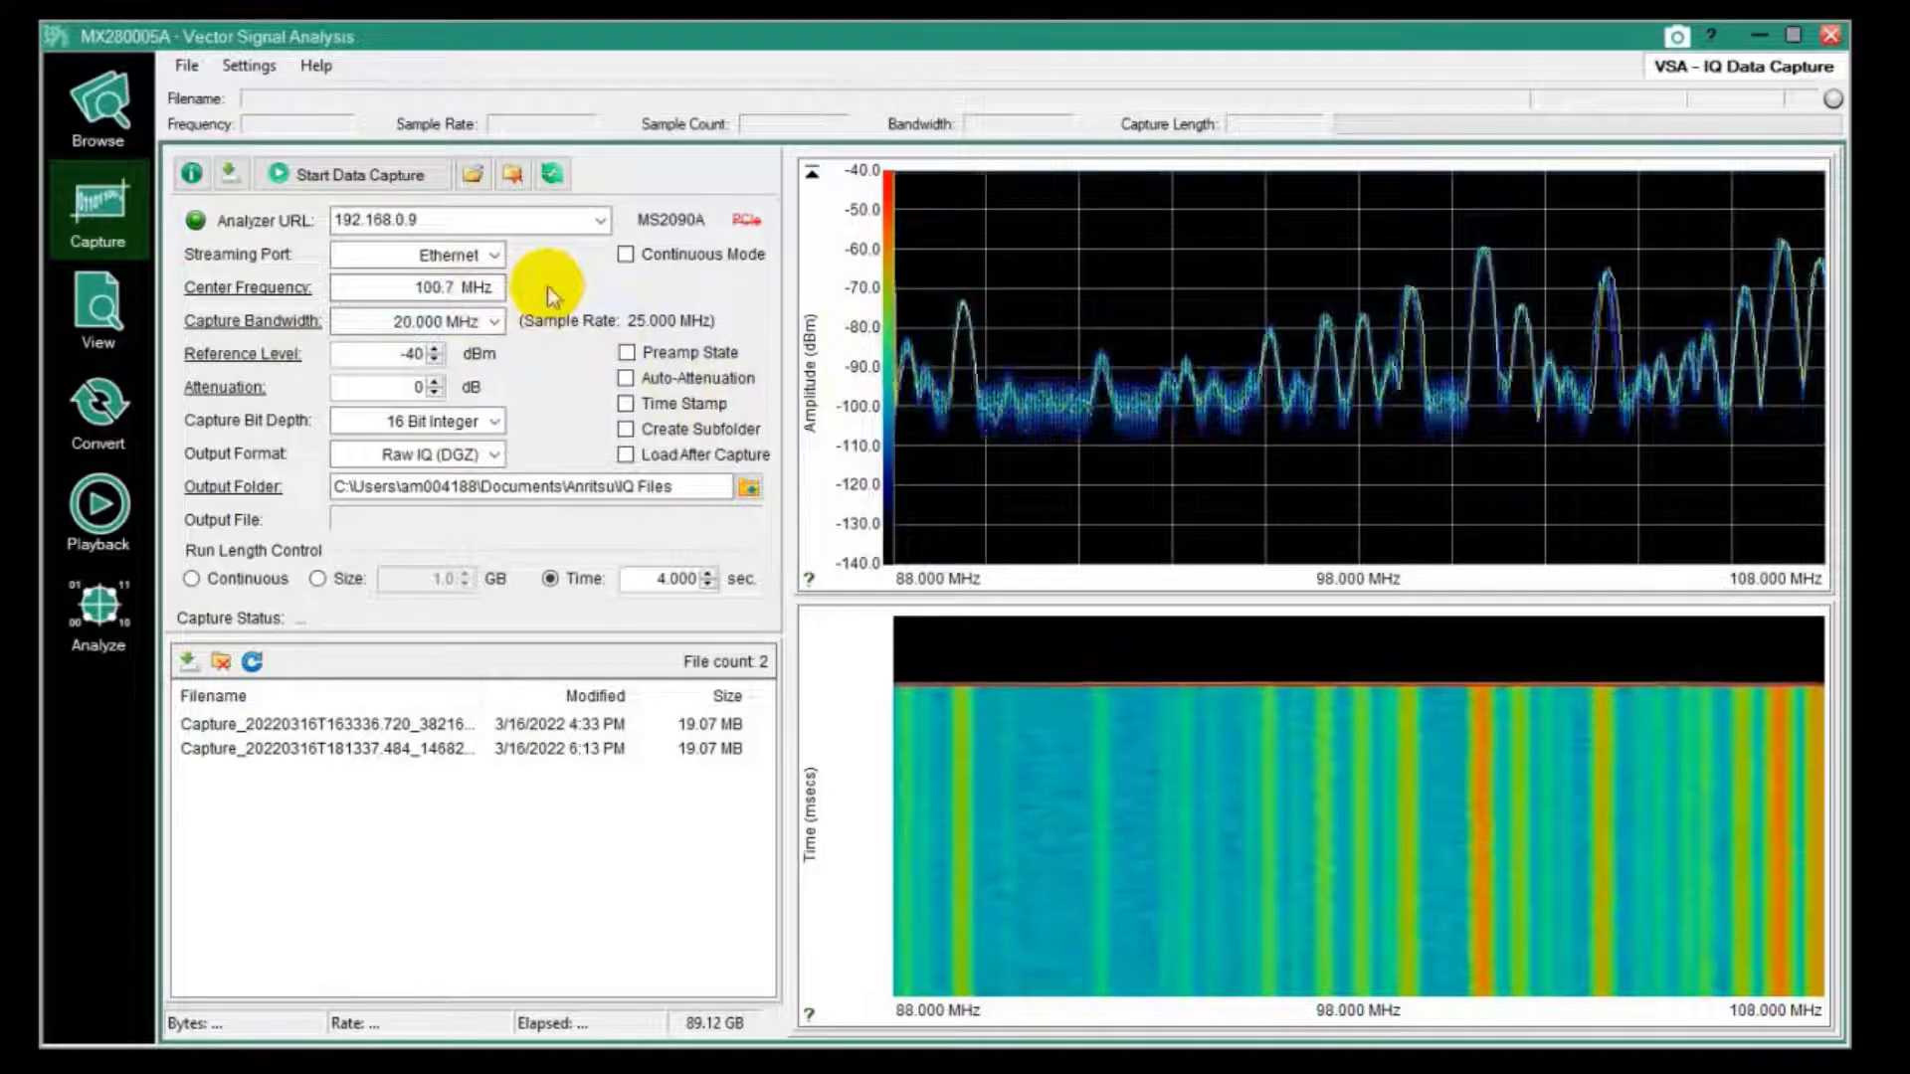
pyautogui.press('Tab')
pyautogui.click(496, 321)
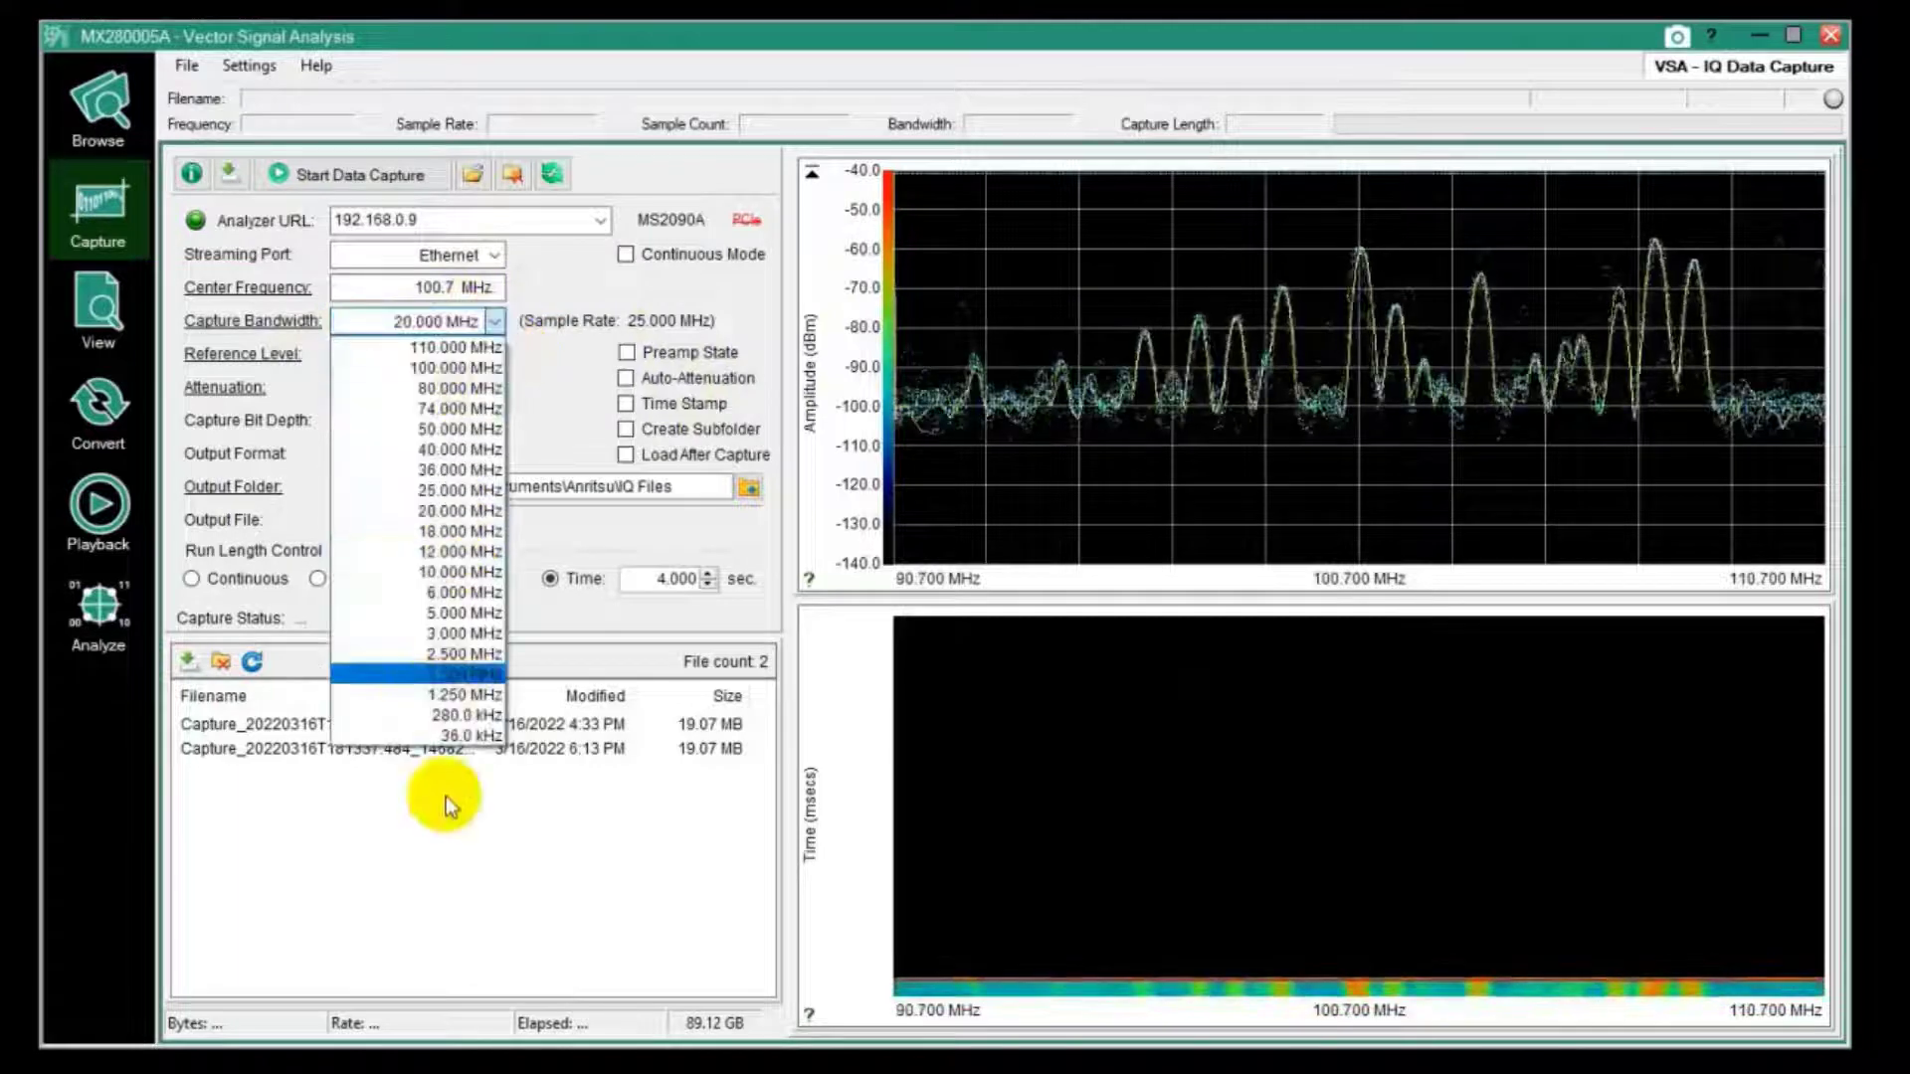
pyautogui.click(463, 723)
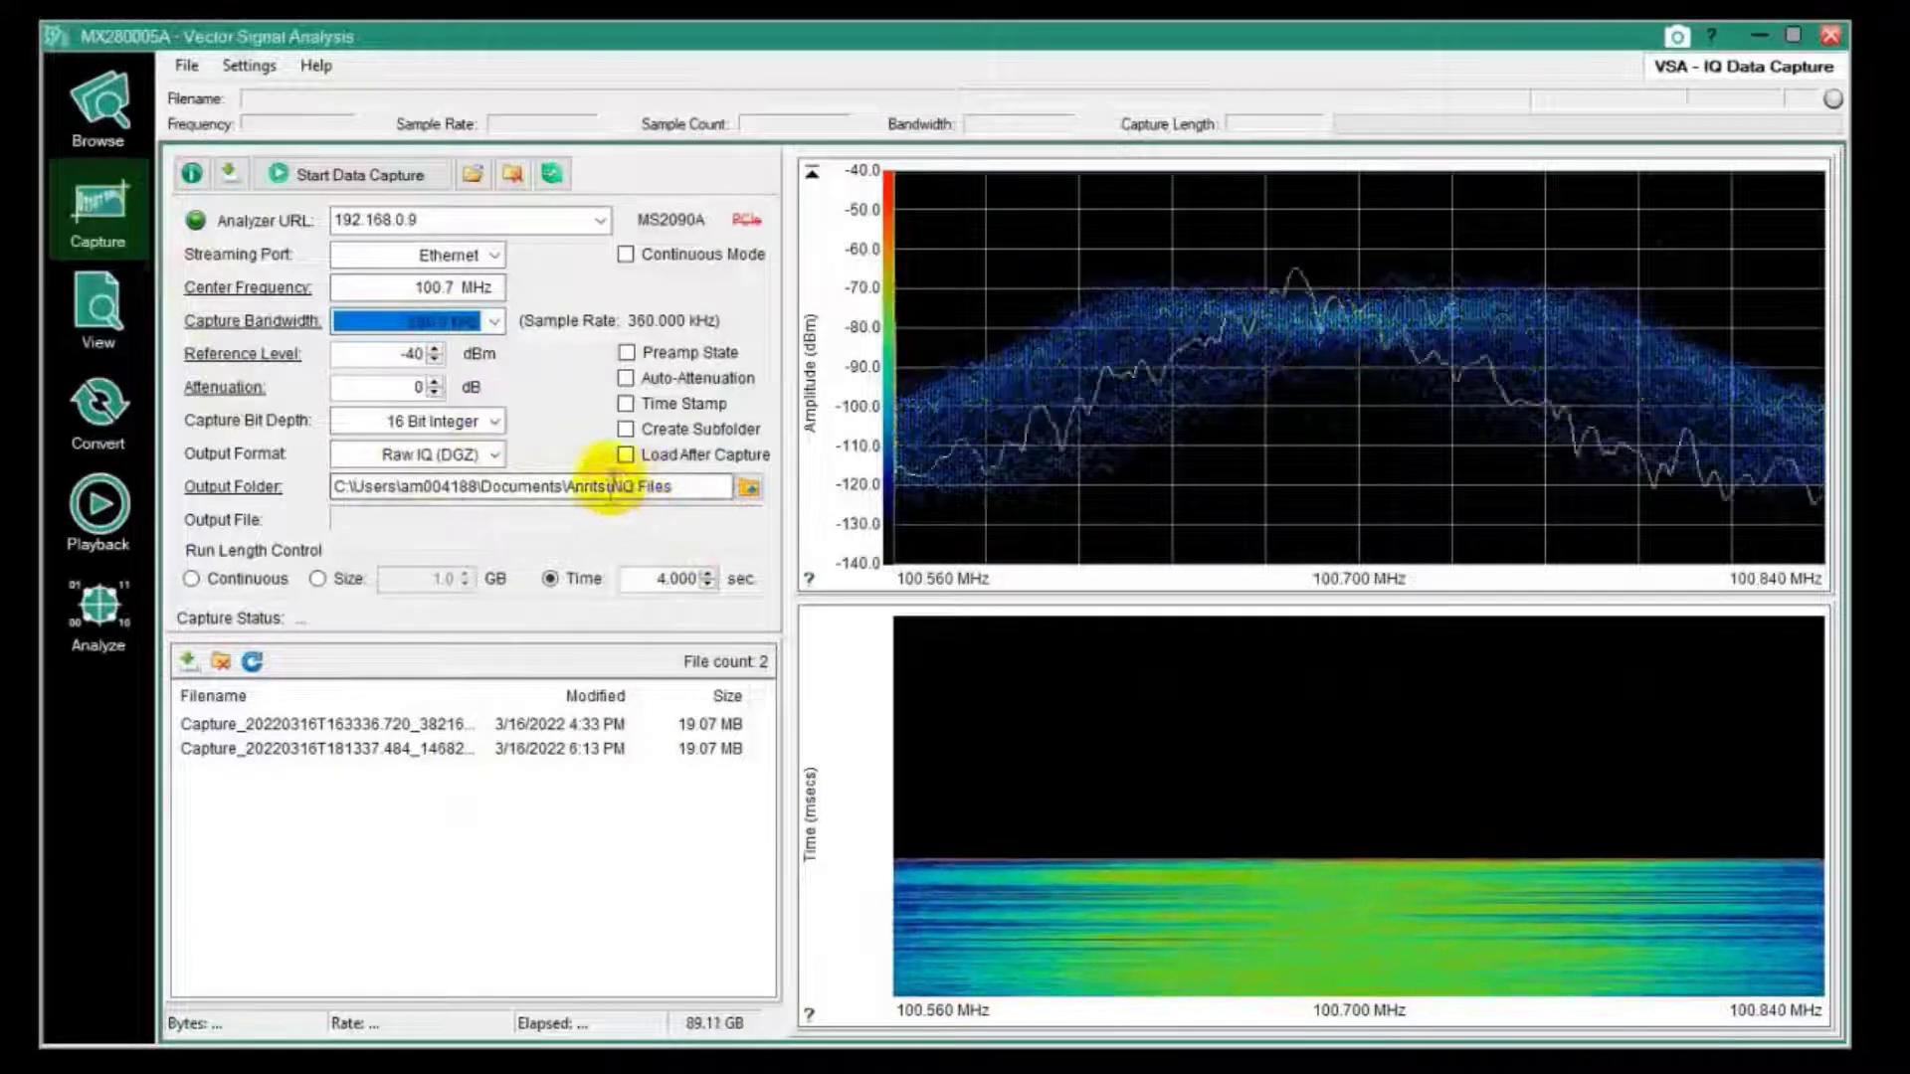
# - Enable automatic loading of the file after capture and start the data capture
pyautogui.click(625, 455)
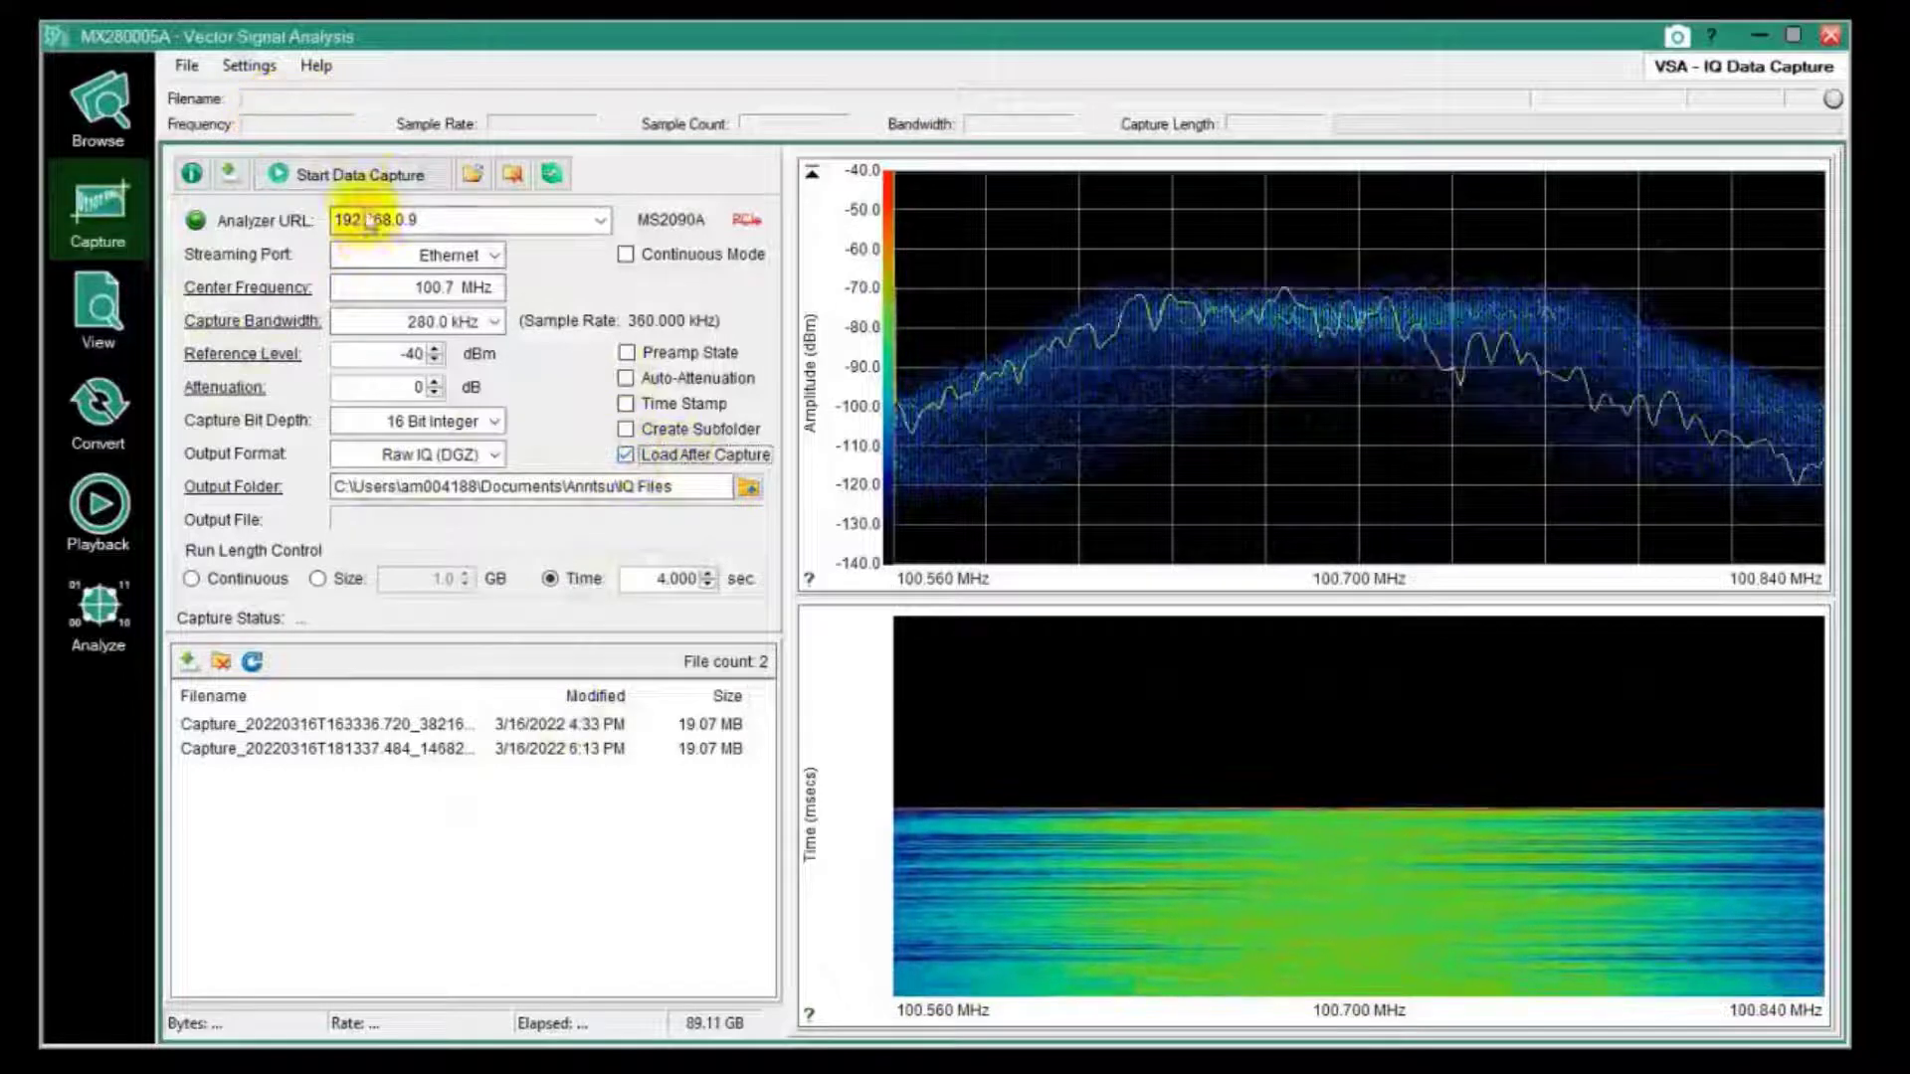
pyautogui.click(343, 174)
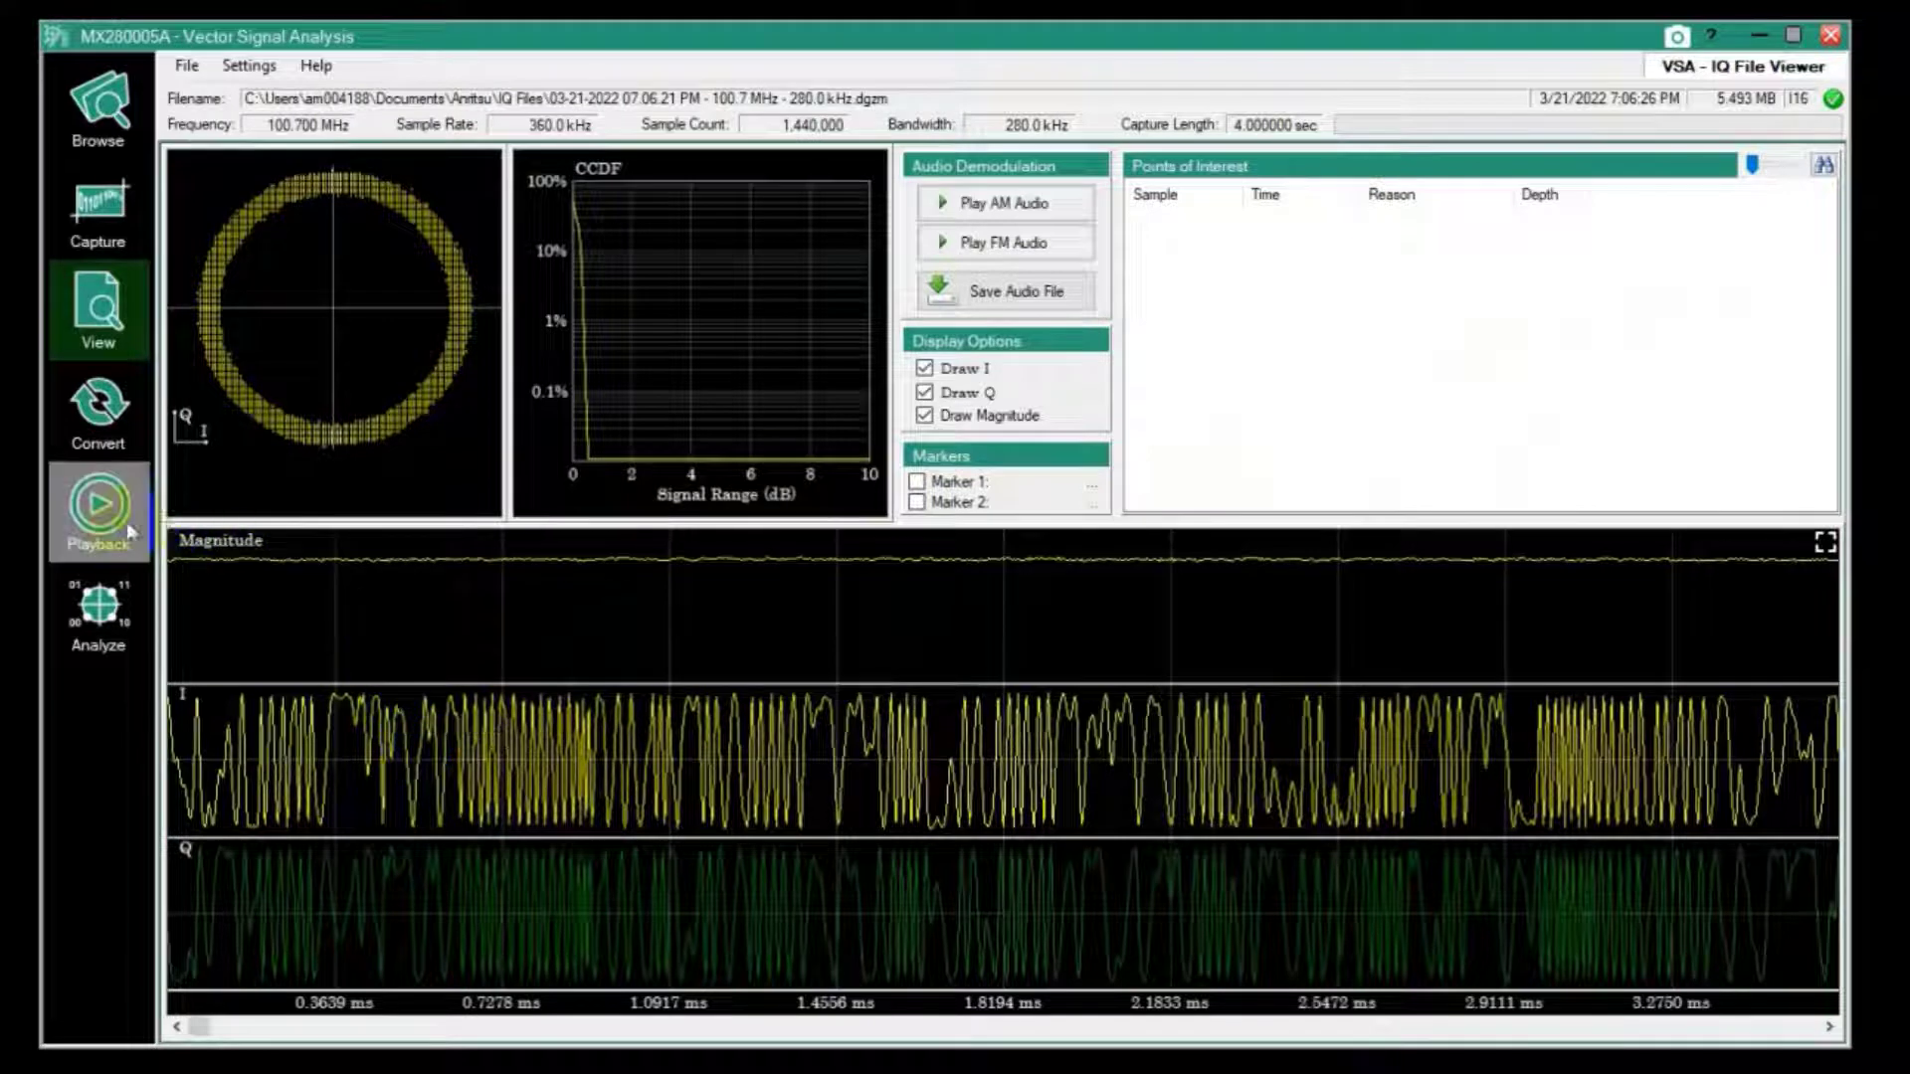
# - Examine the captured magnitude, I and Q waveforms at about 2.2 s and return to the beginning of the recording
pyautogui.click(304, 664)
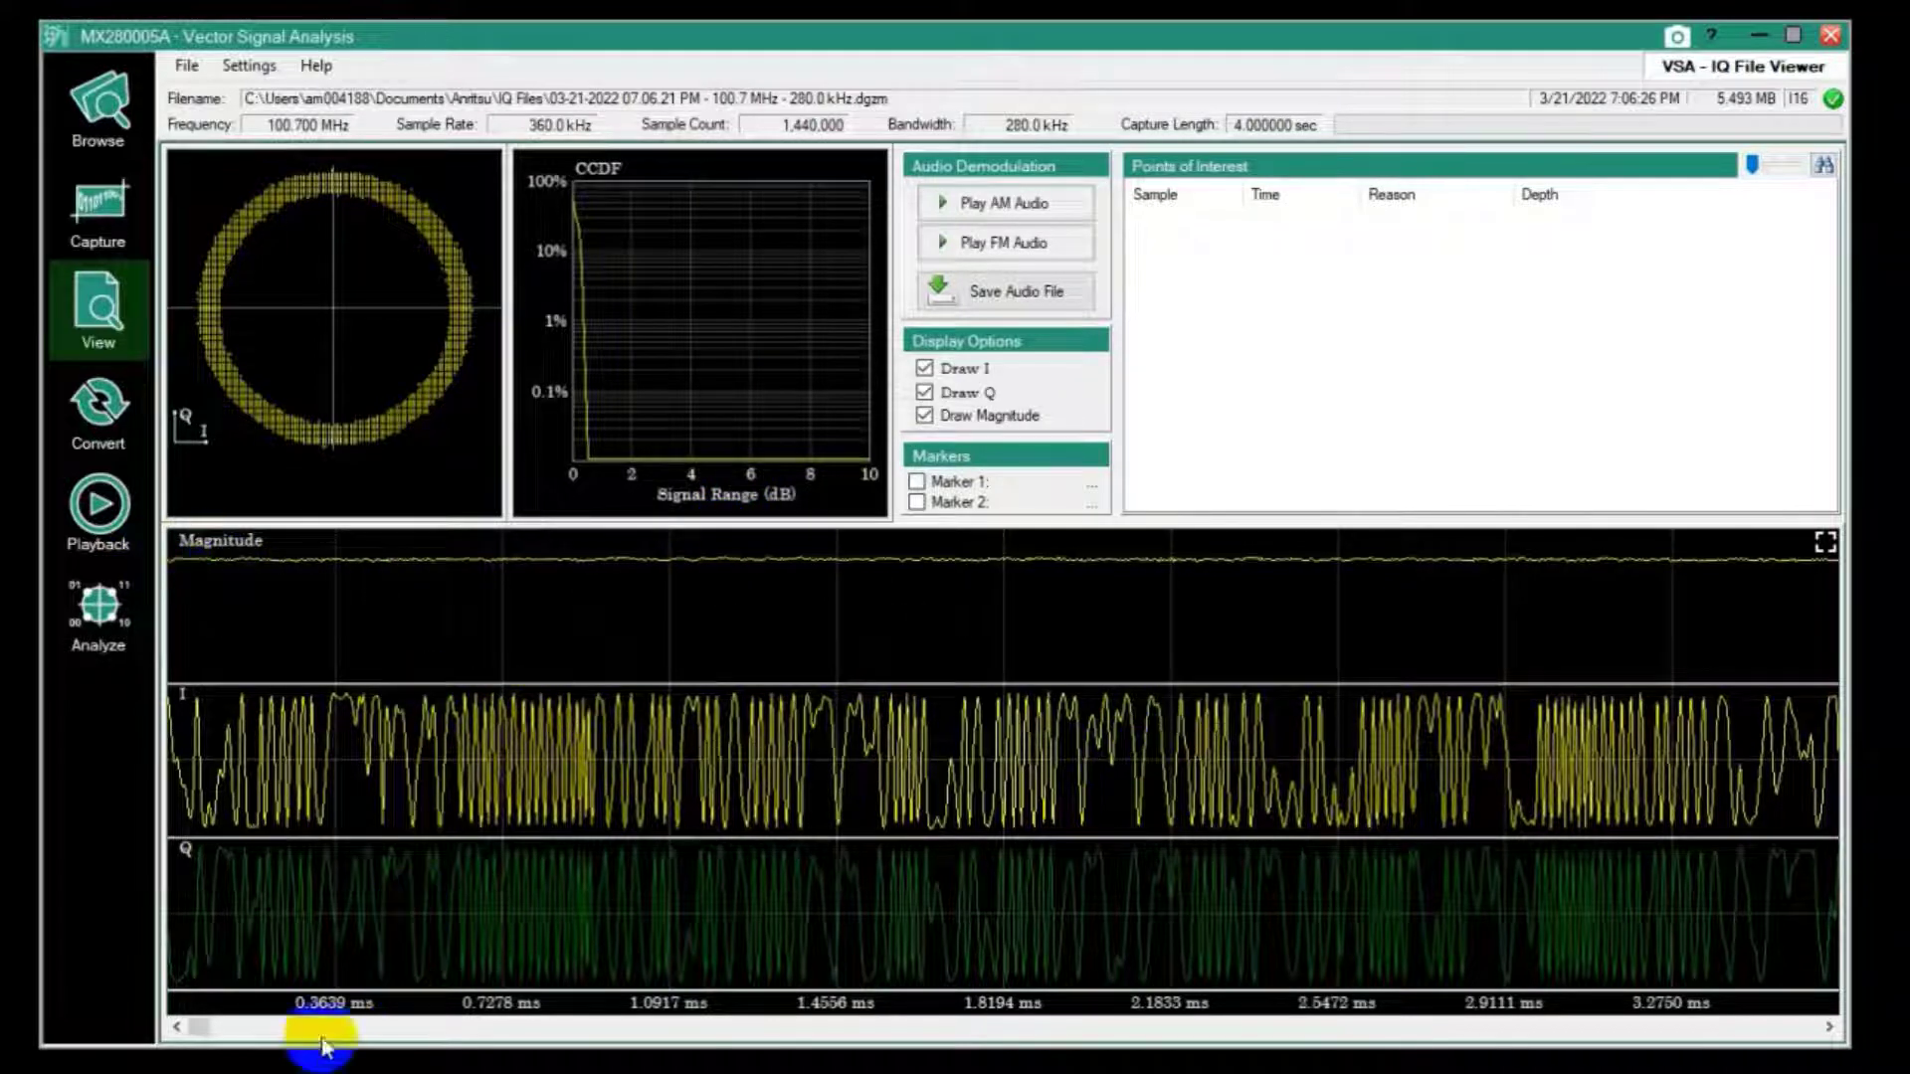
pyautogui.moveTo(189, 1033); pyautogui.dragTo(1090, 1027)
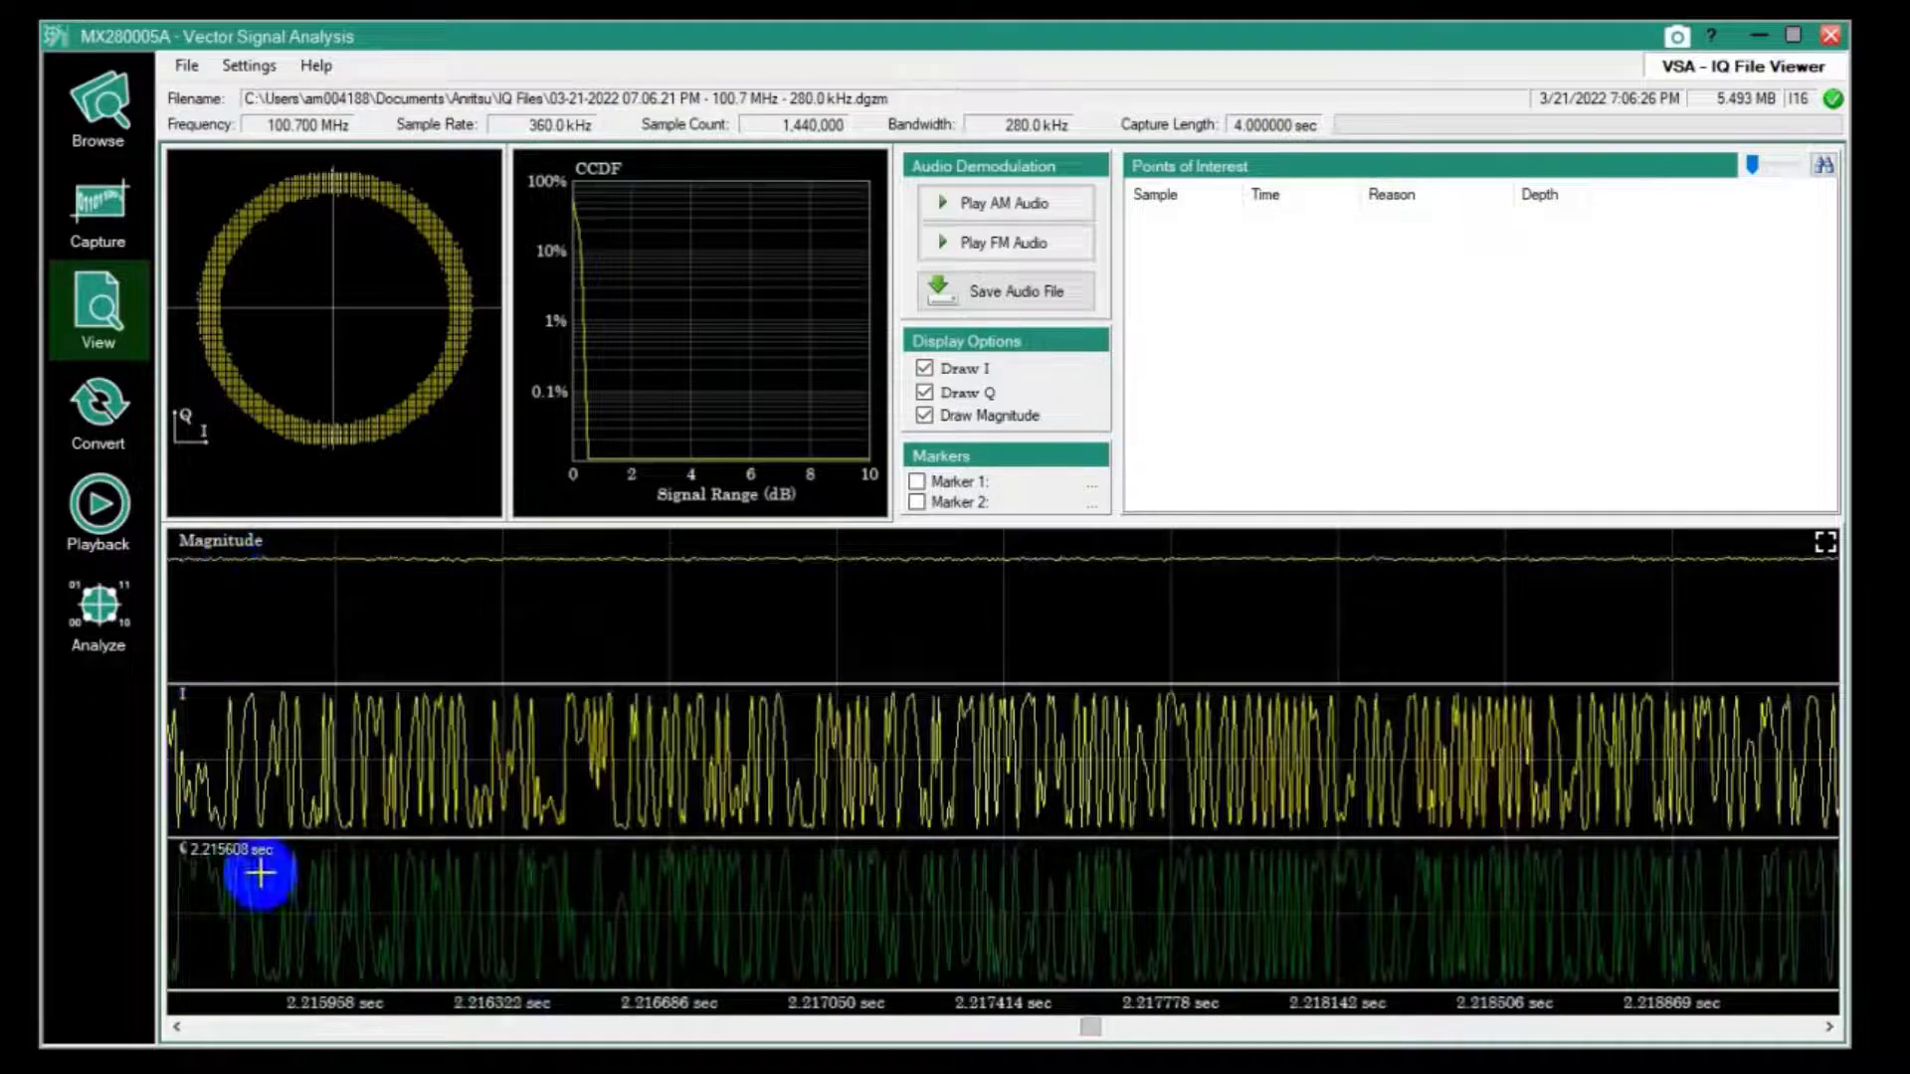
pyautogui.moveTo(1085, 1038); pyautogui.dragTo(184, 1030)
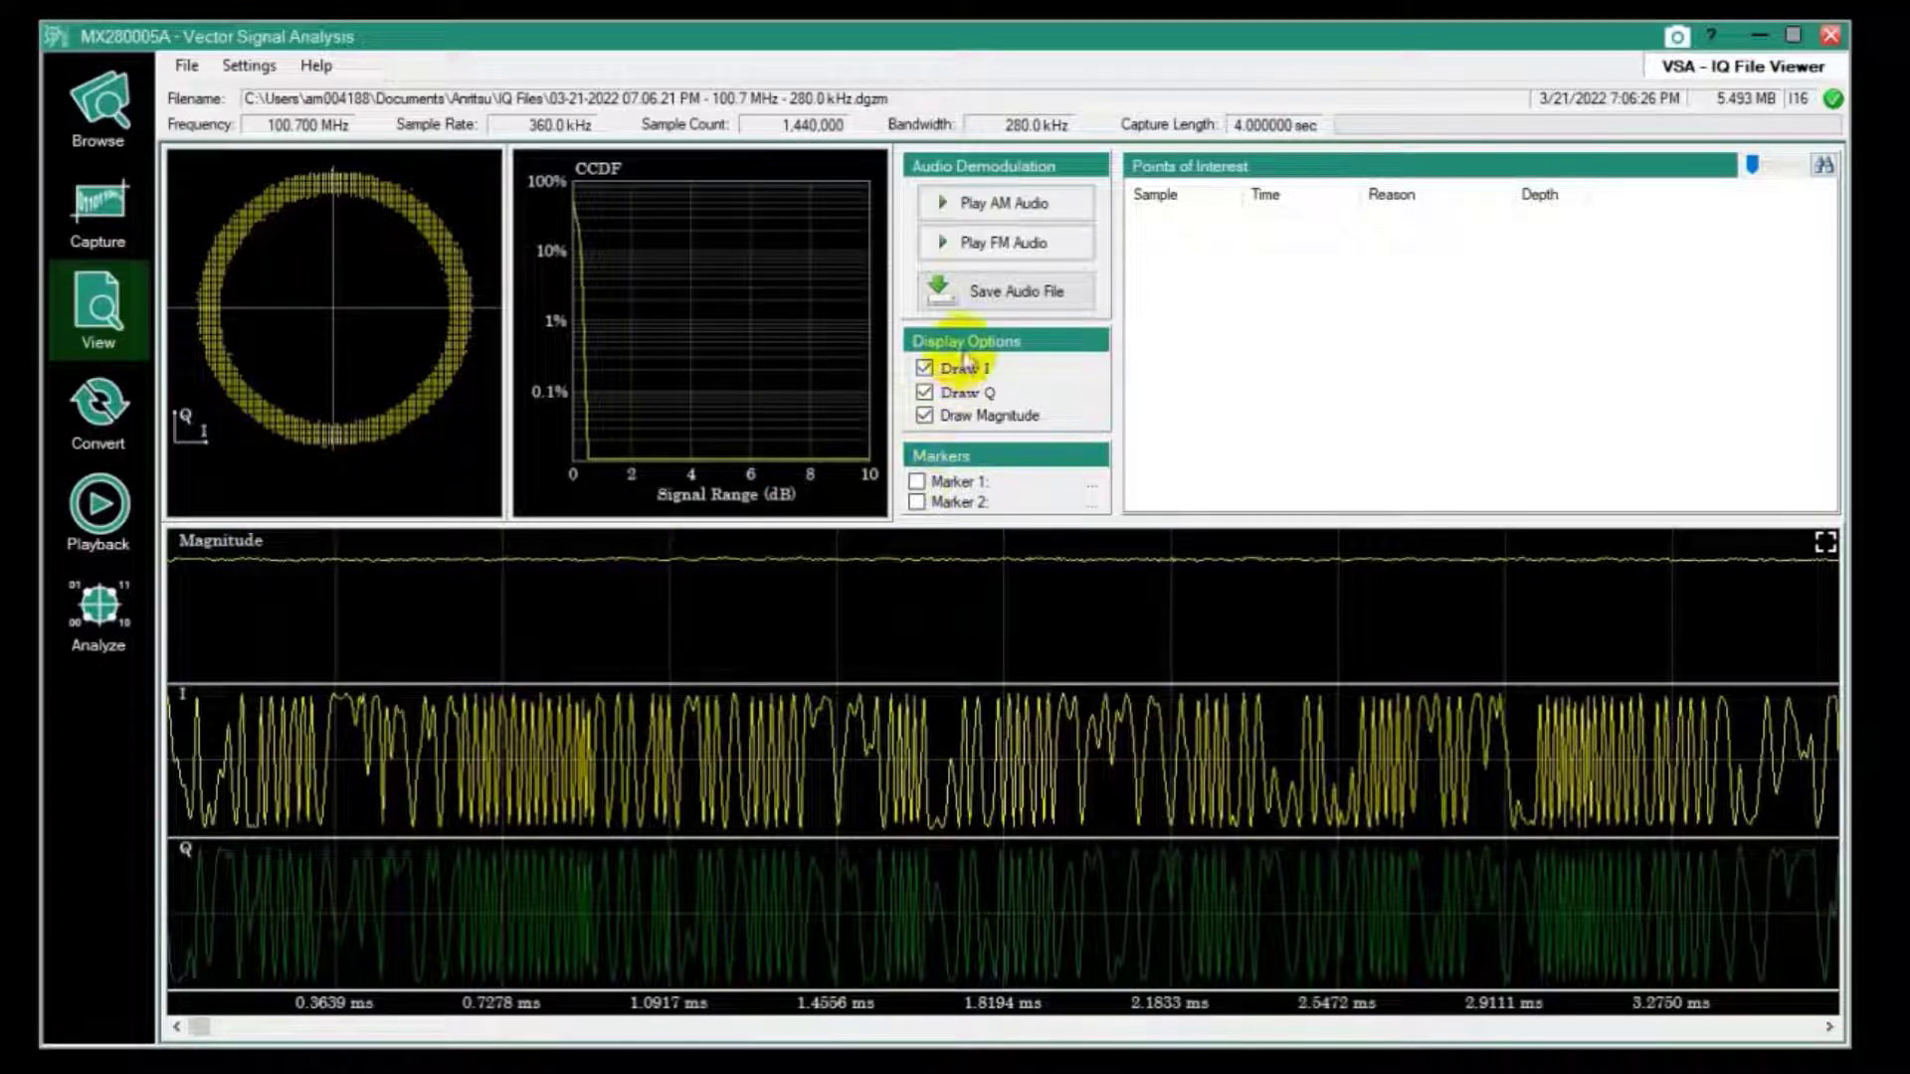
# - Compare the waveform display with magnitude only, I only, and I with Q, and finish with all three traces shown
pyautogui.click(924, 369)
pyautogui.click(924, 391)
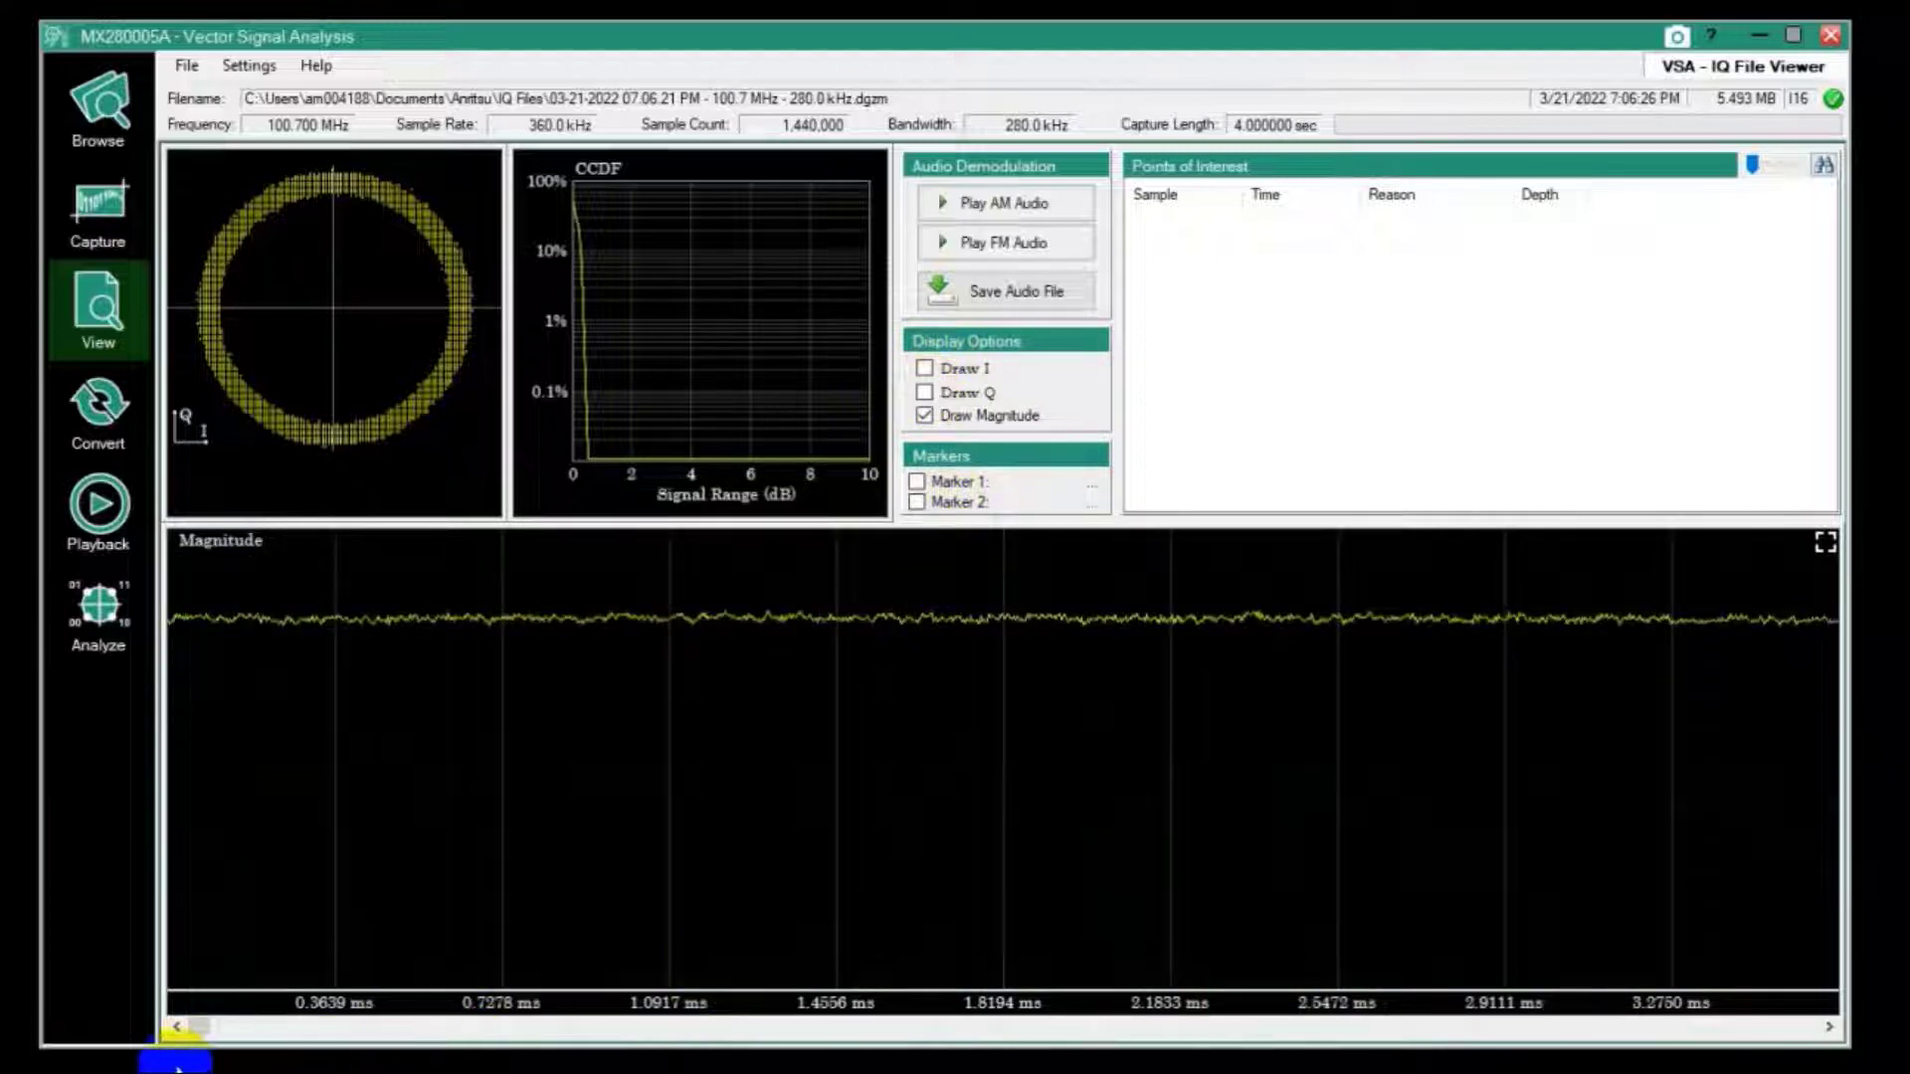
pyautogui.moveTo(189, 1033); pyautogui.dragTo(281, 1029)
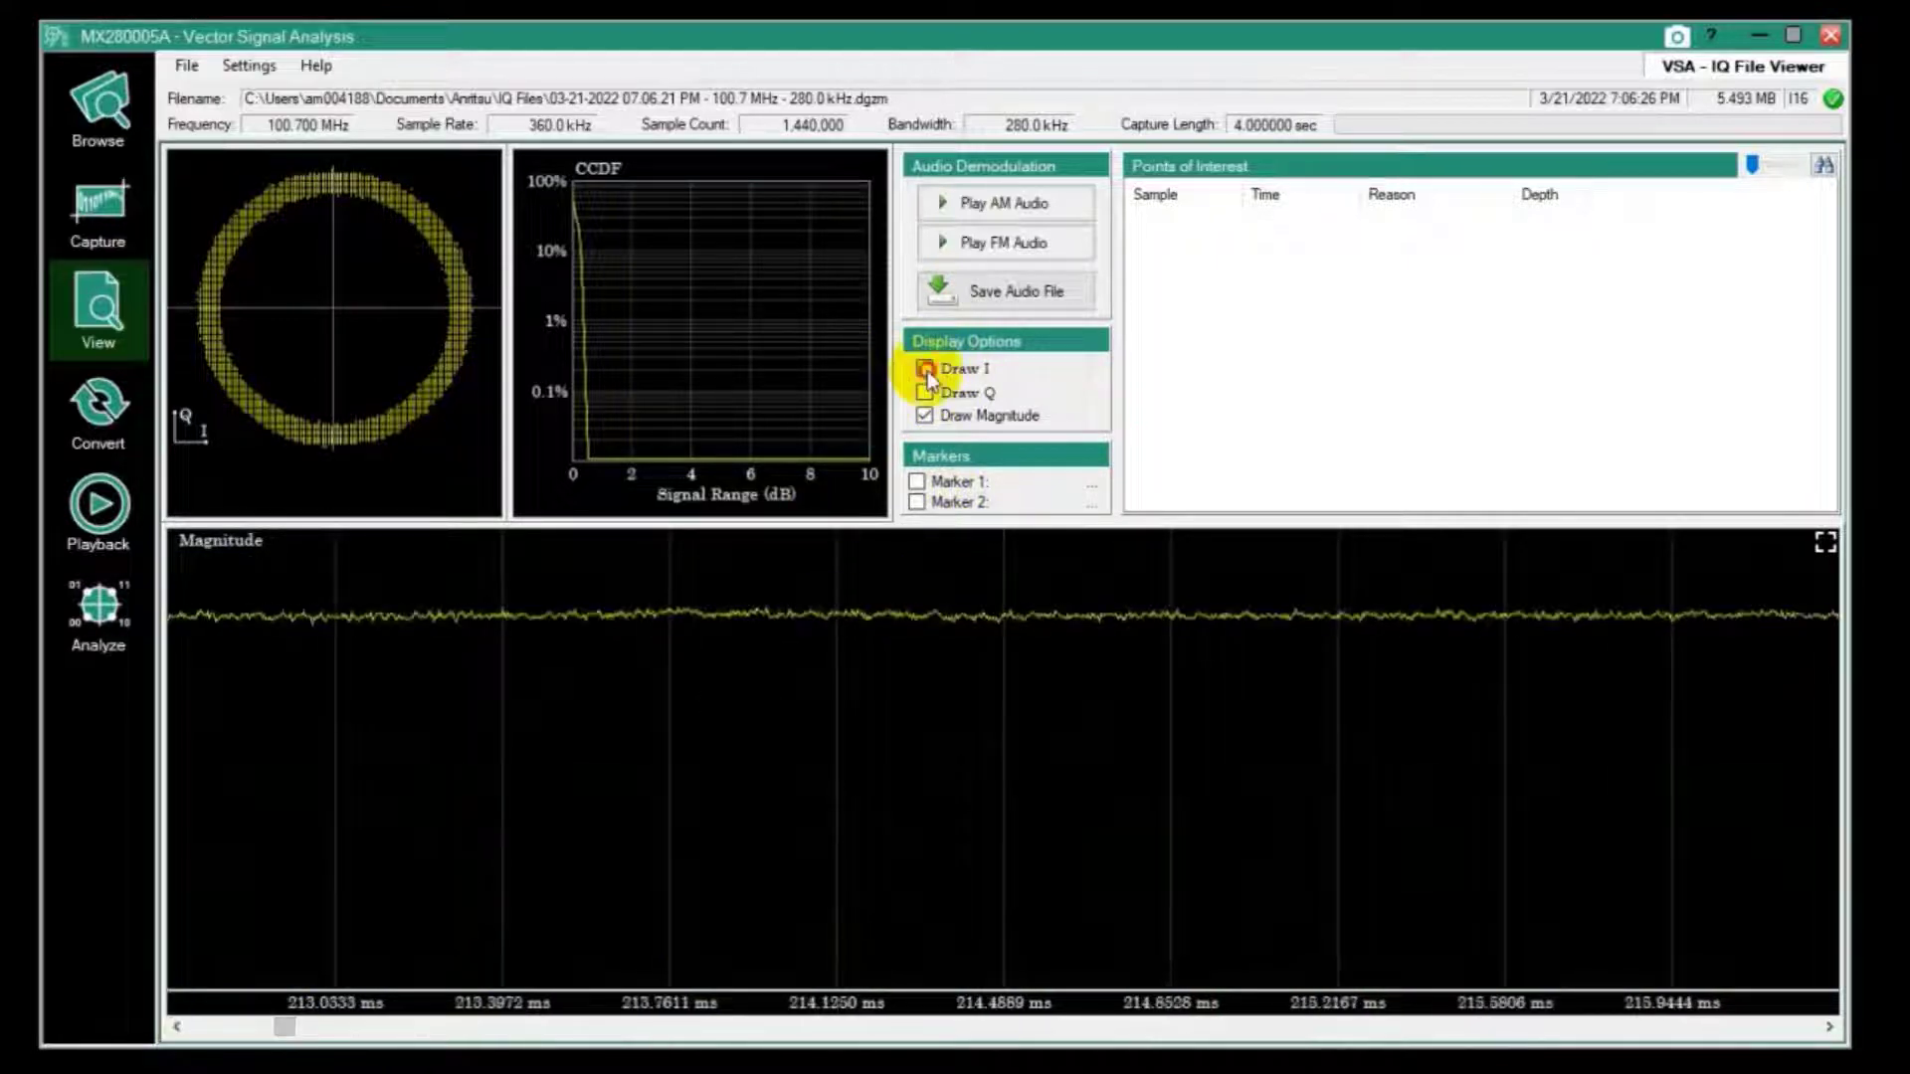
pyautogui.click(925, 370)
pyautogui.click(925, 416)
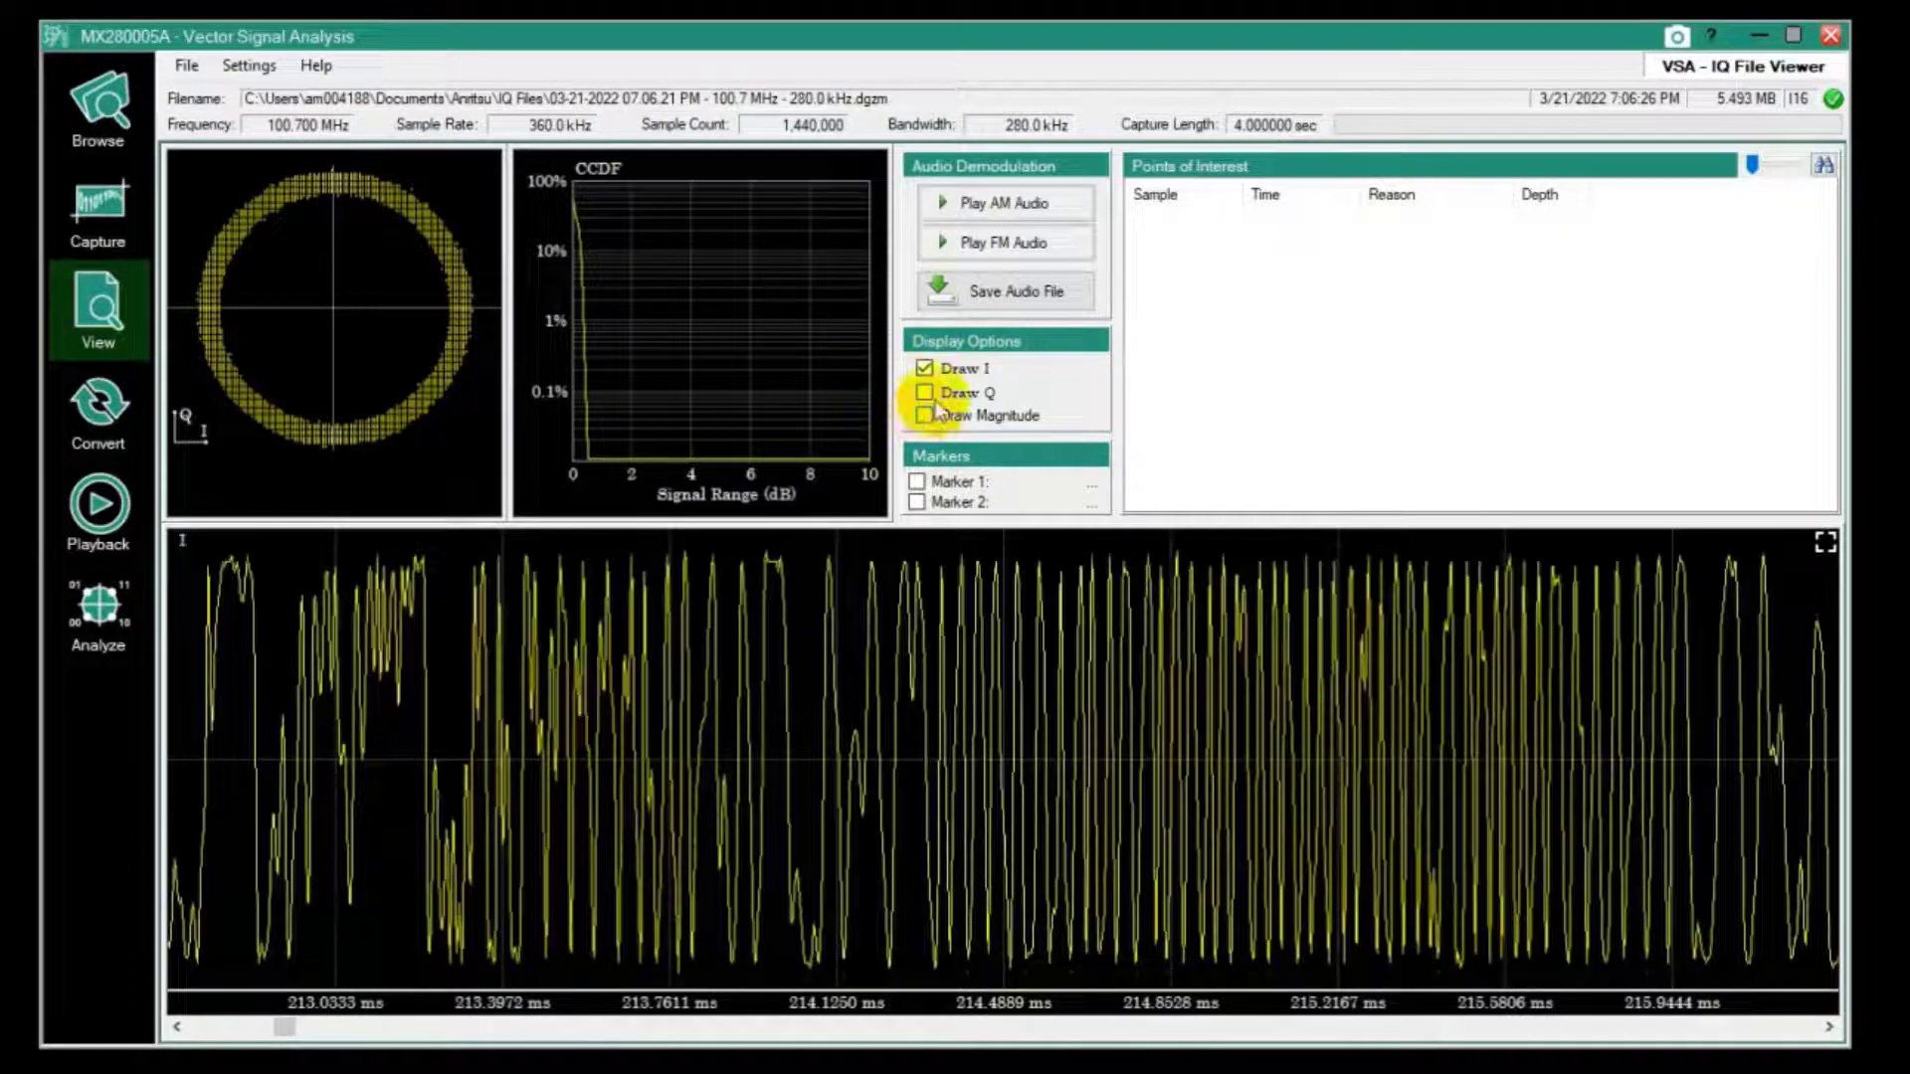
pyautogui.click(925, 393)
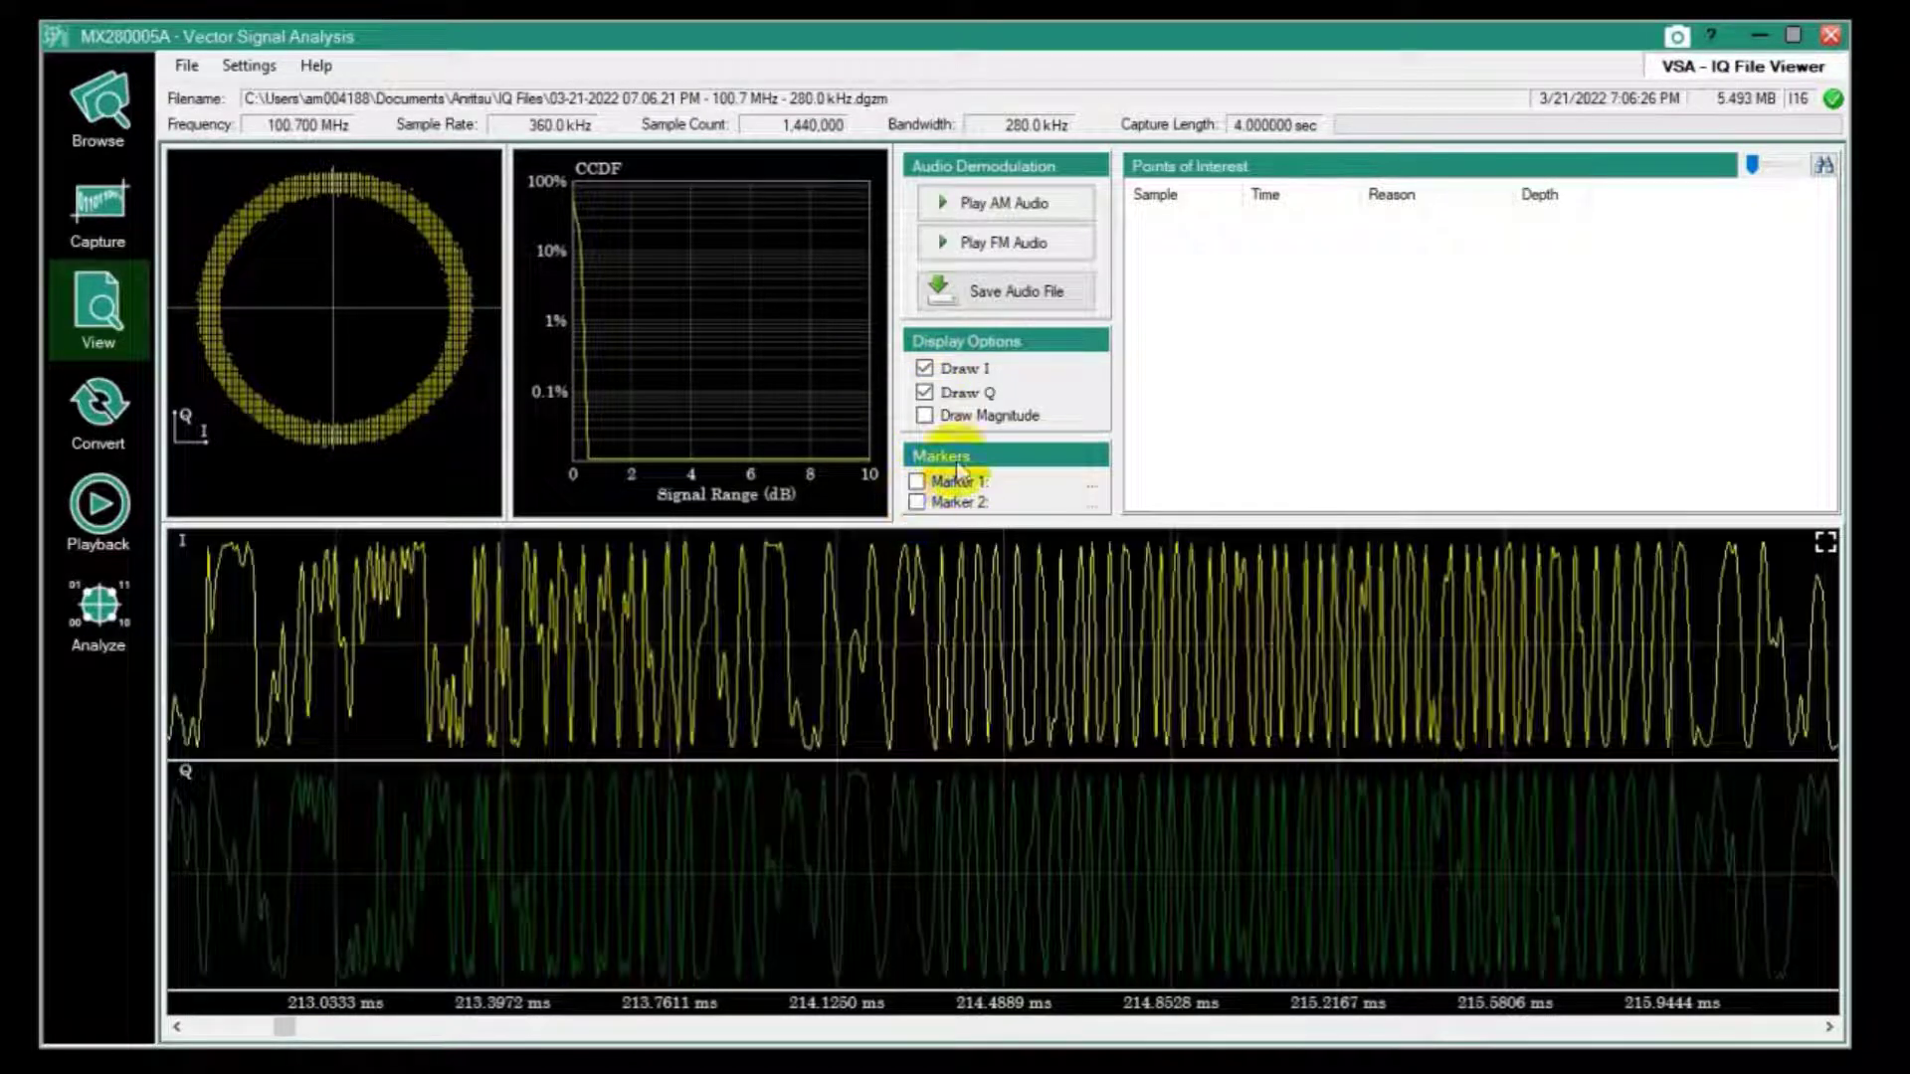
pyautogui.click(923, 416)
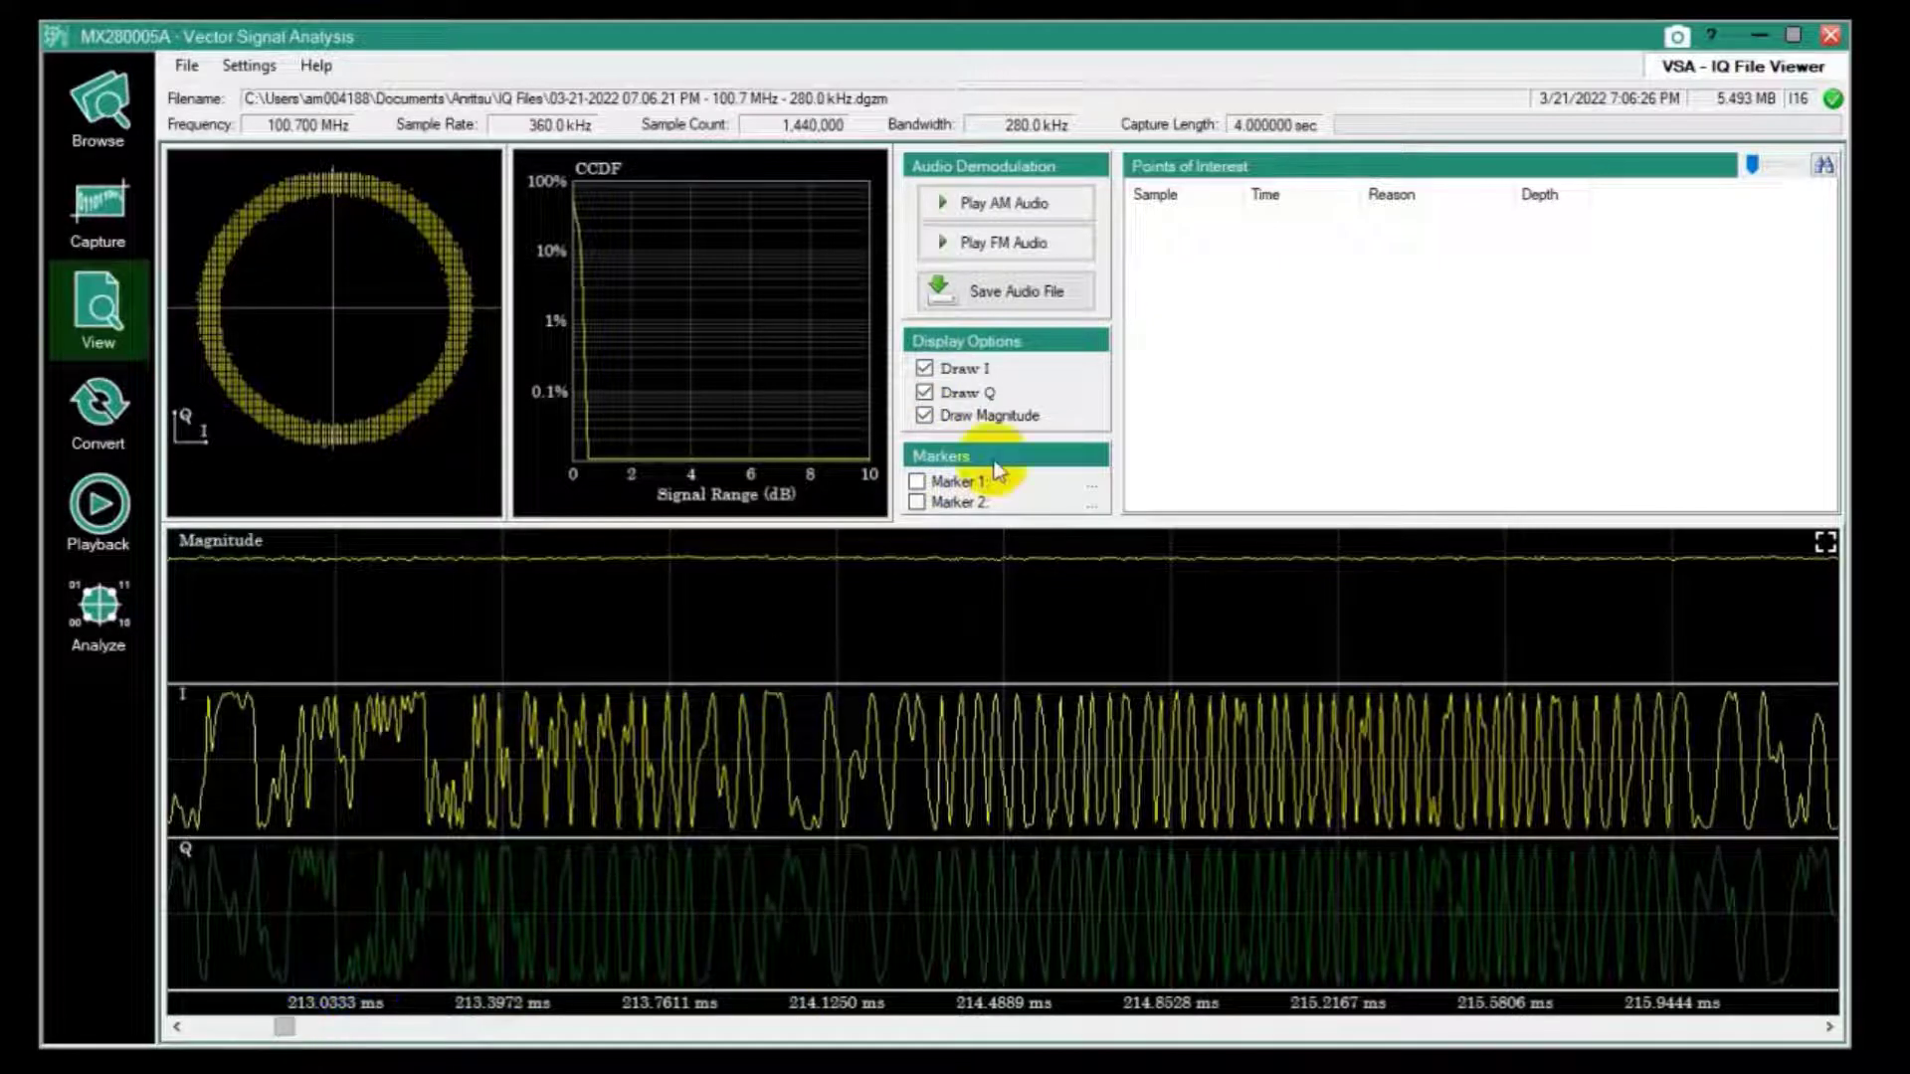
# - Place Marker 1 at about 635.9 ms and Marker 2 at about 2.532 s on the captured waveform
pyautogui.click(958, 502)
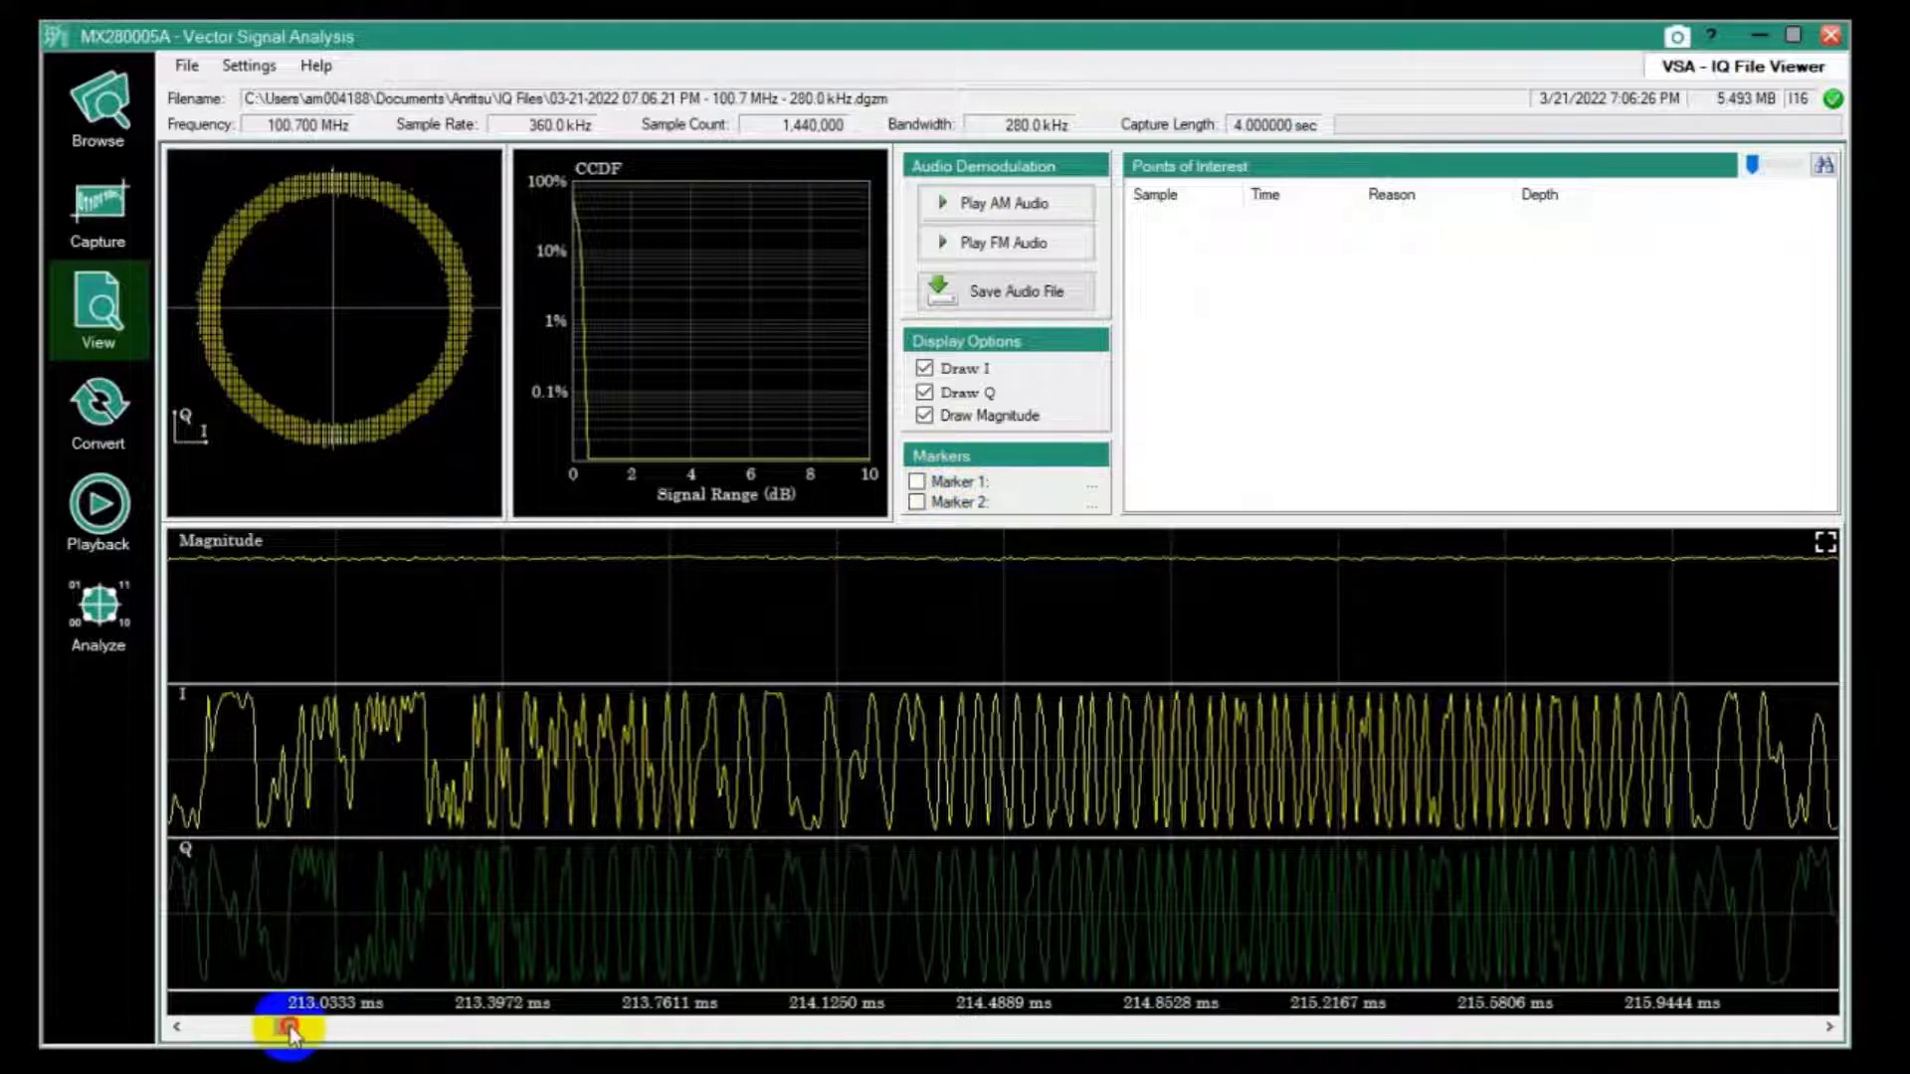
pyautogui.moveTo(289, 1029); pyautogui.dragTo(456, 1030)
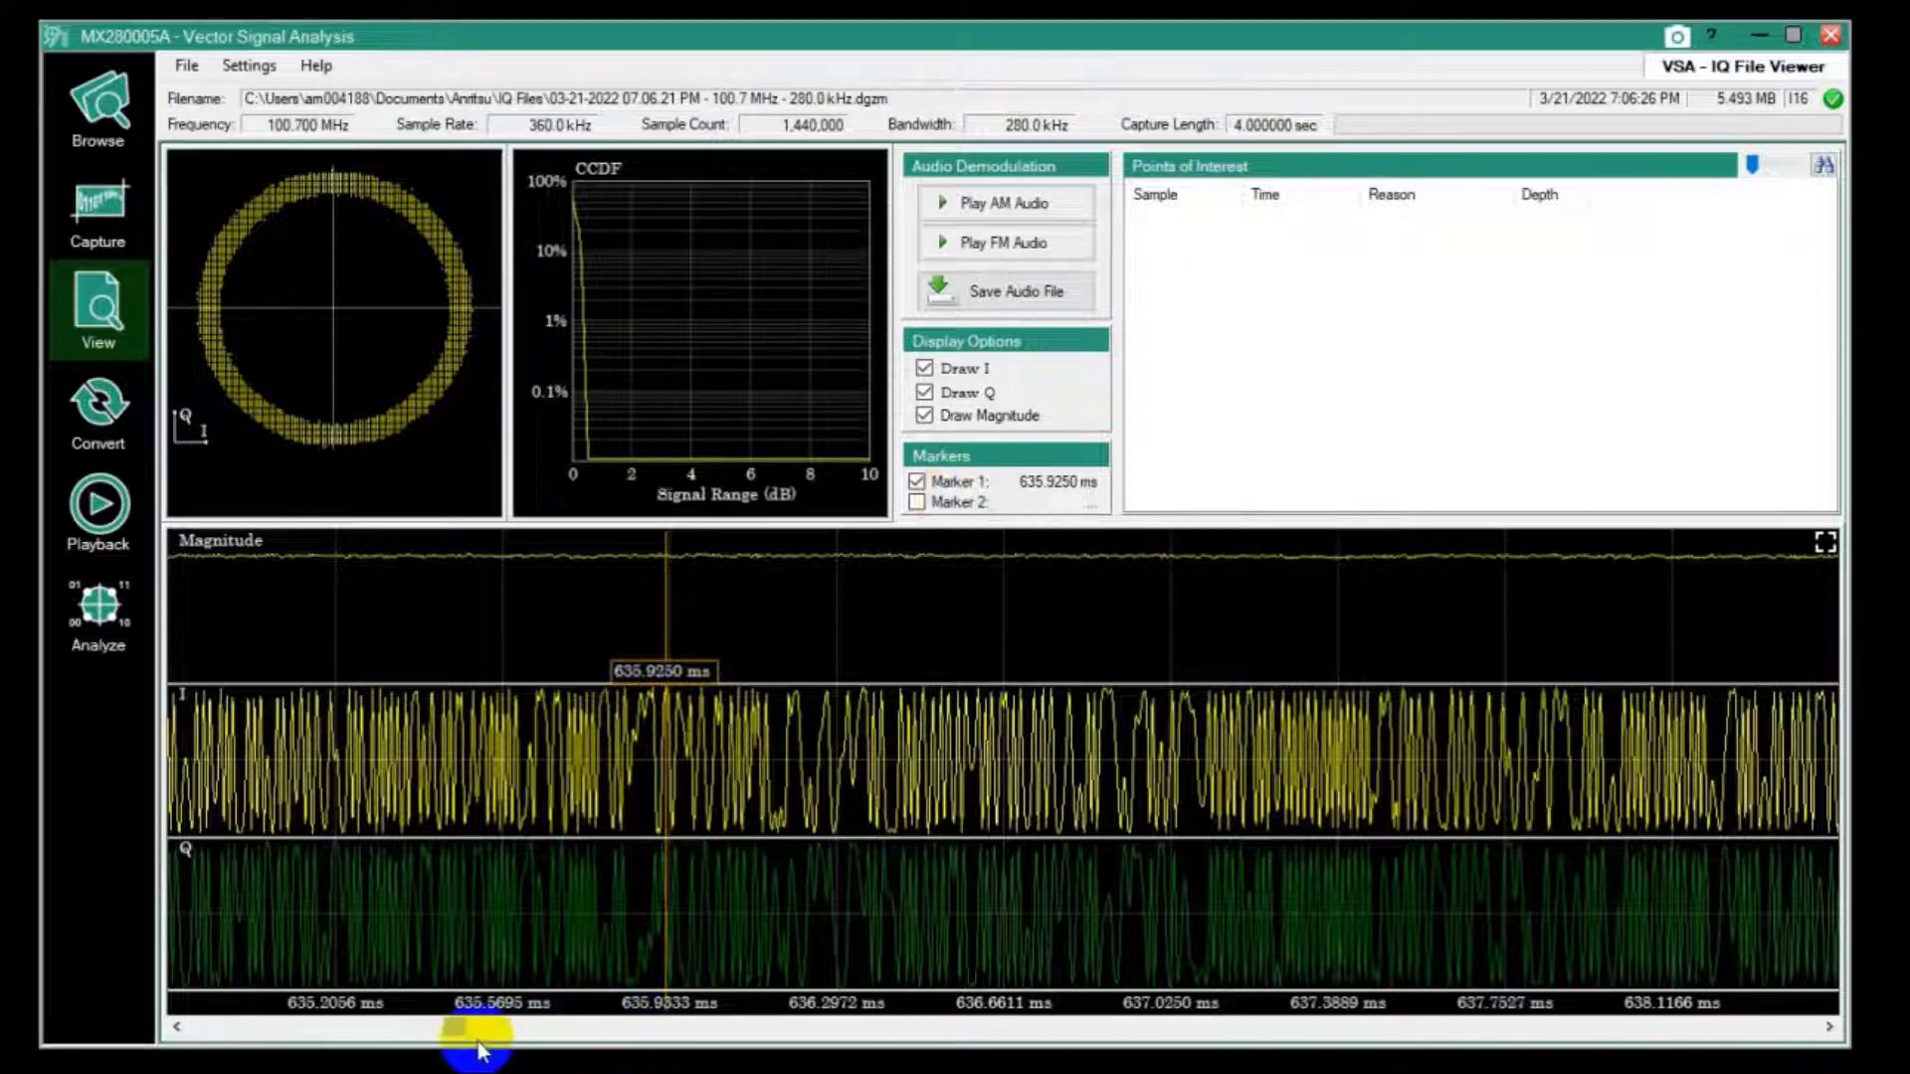
pyautogui.moveTo(461, 1029); pyautogui.dragTo(1219, 1035)
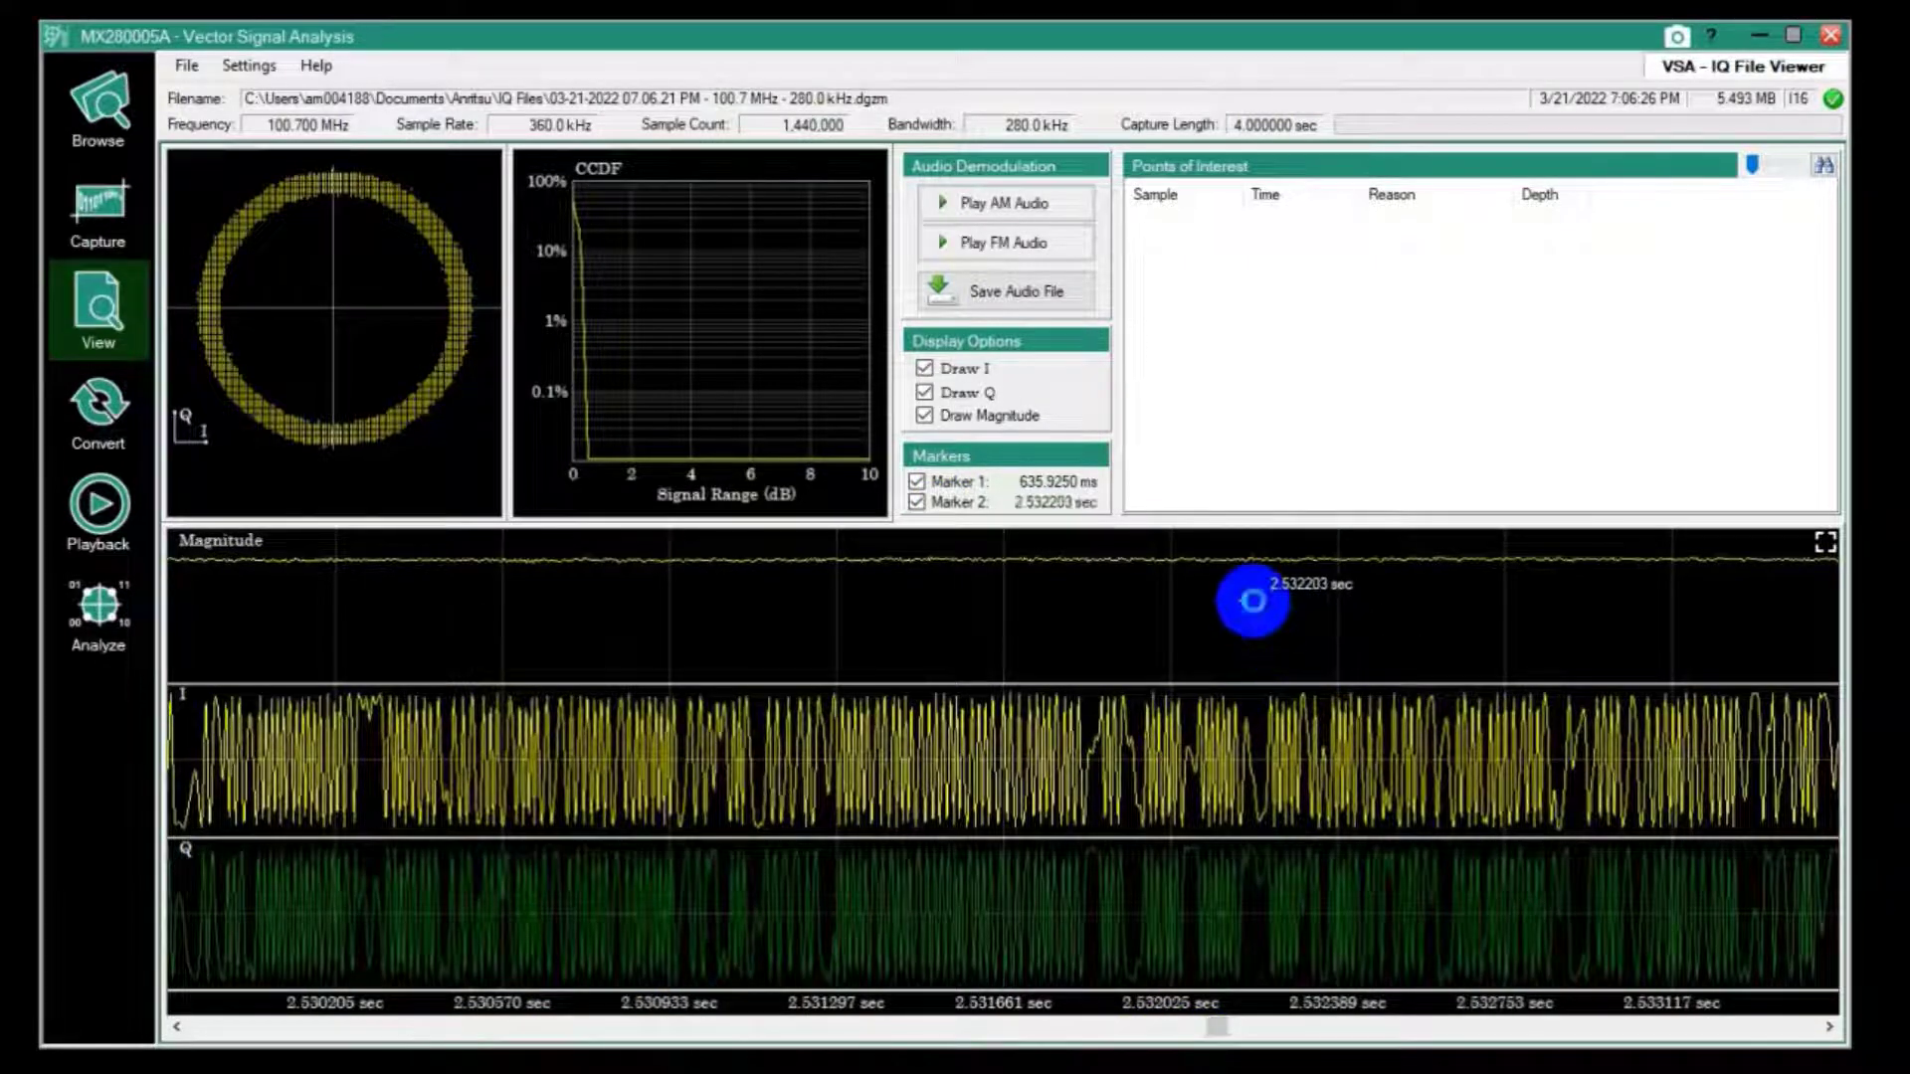
pyautogui.click(1253, 601)
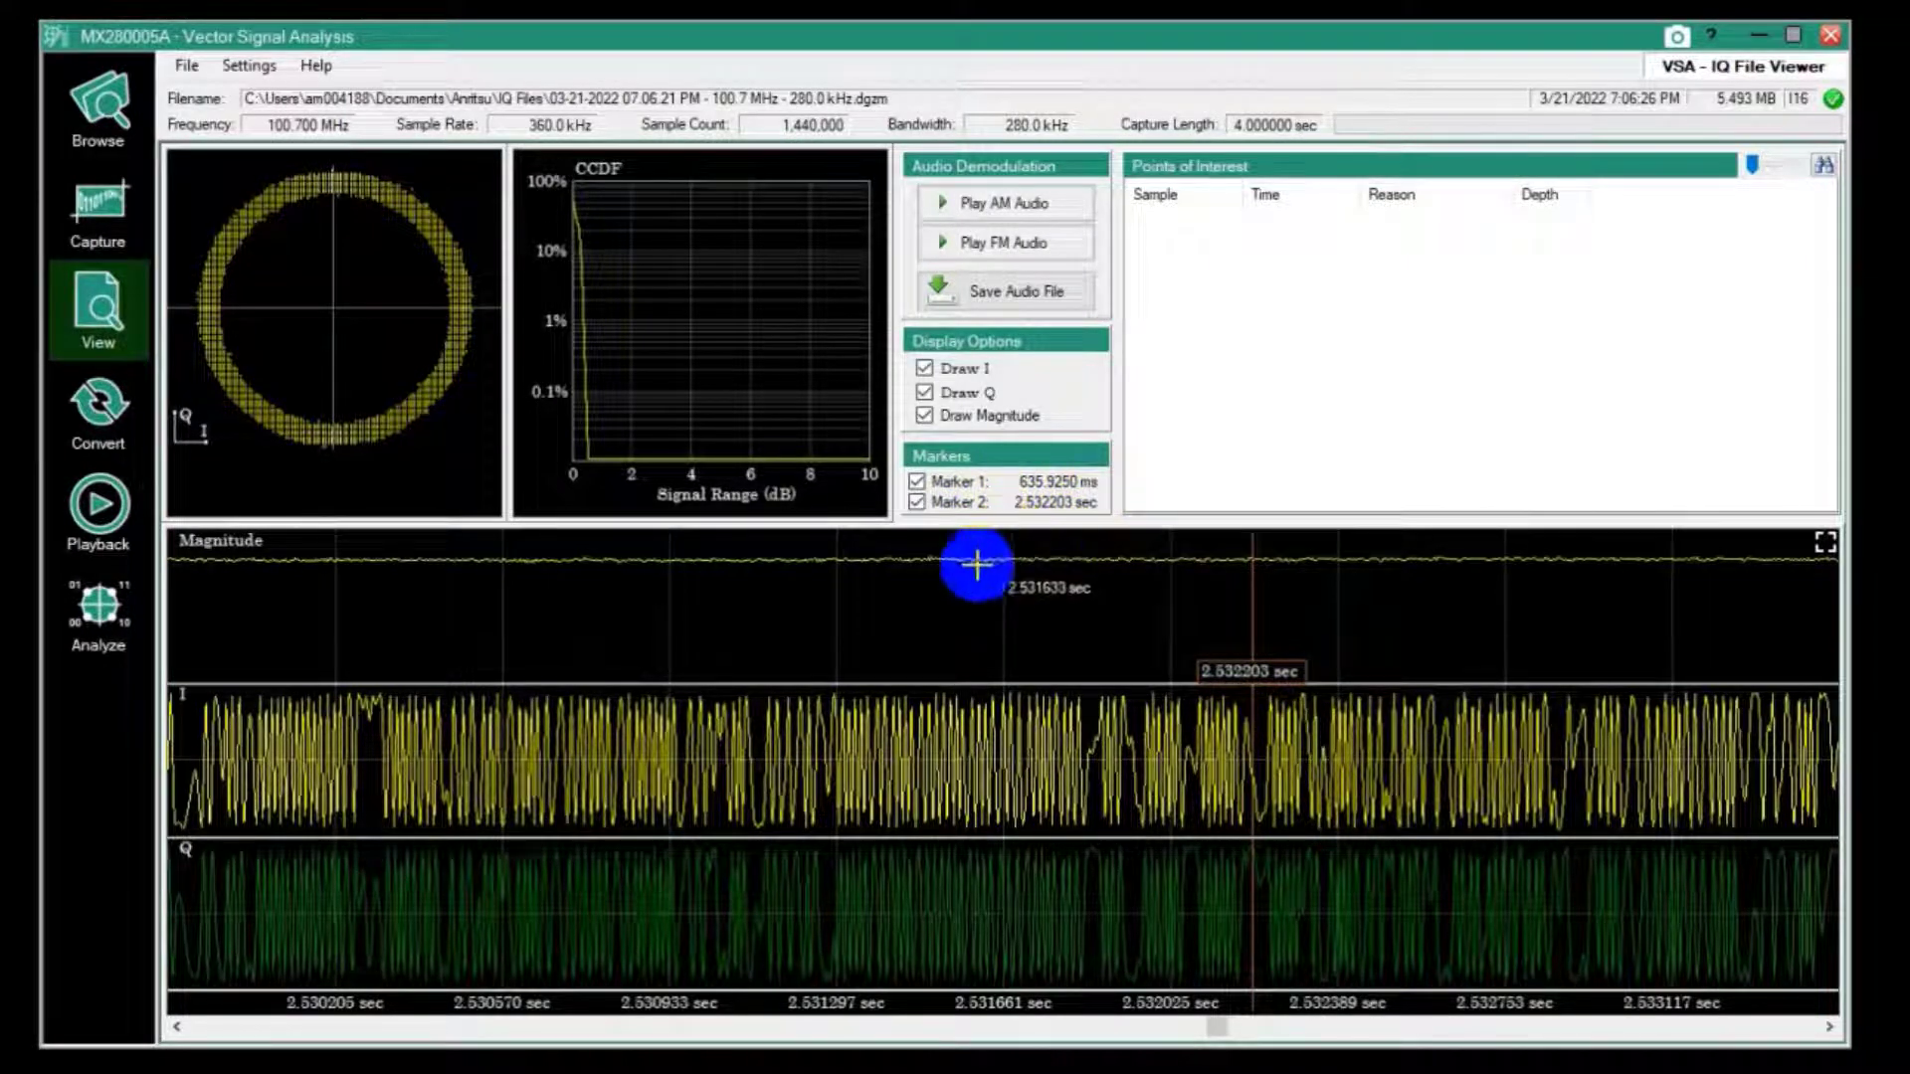
# - Center the waveform view on Marker 1 and on Marker 2 in turn
pyautogui.click(950, 482)
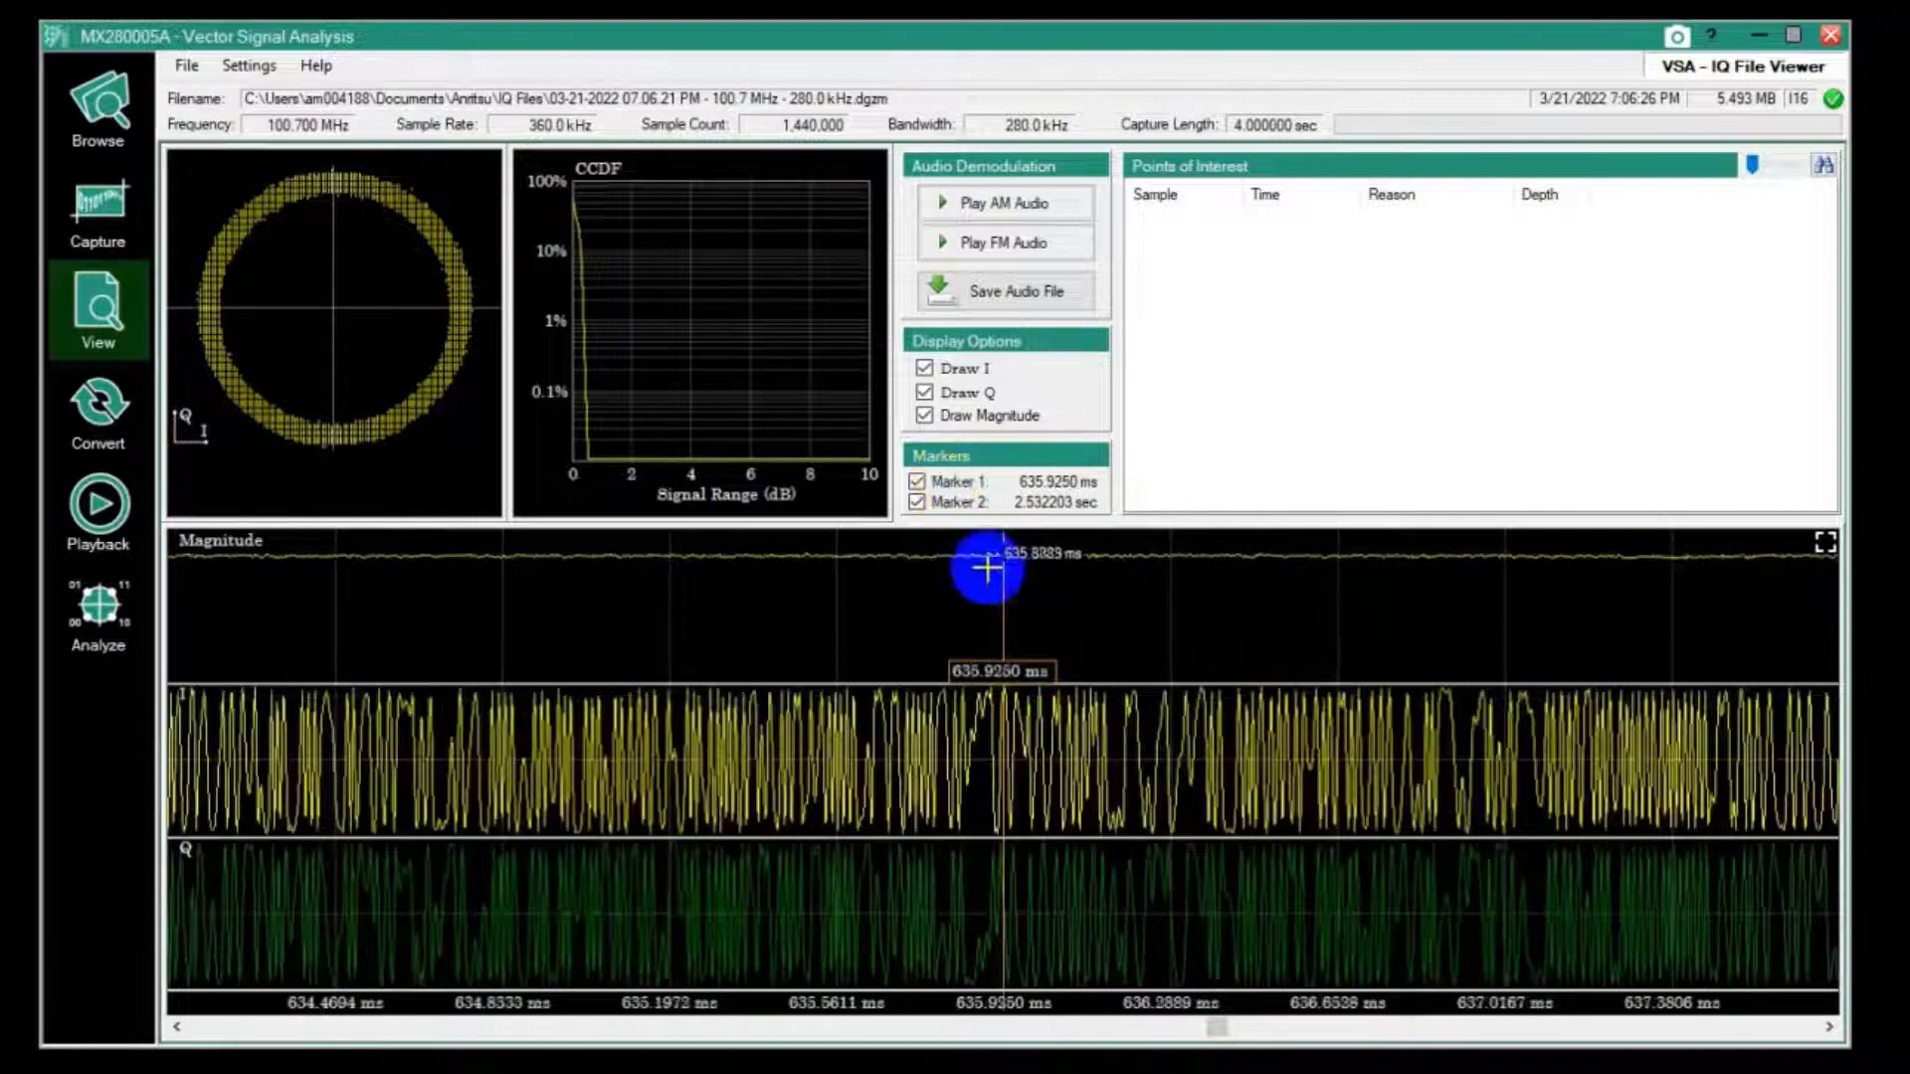
pyautogui.click(977, 506)
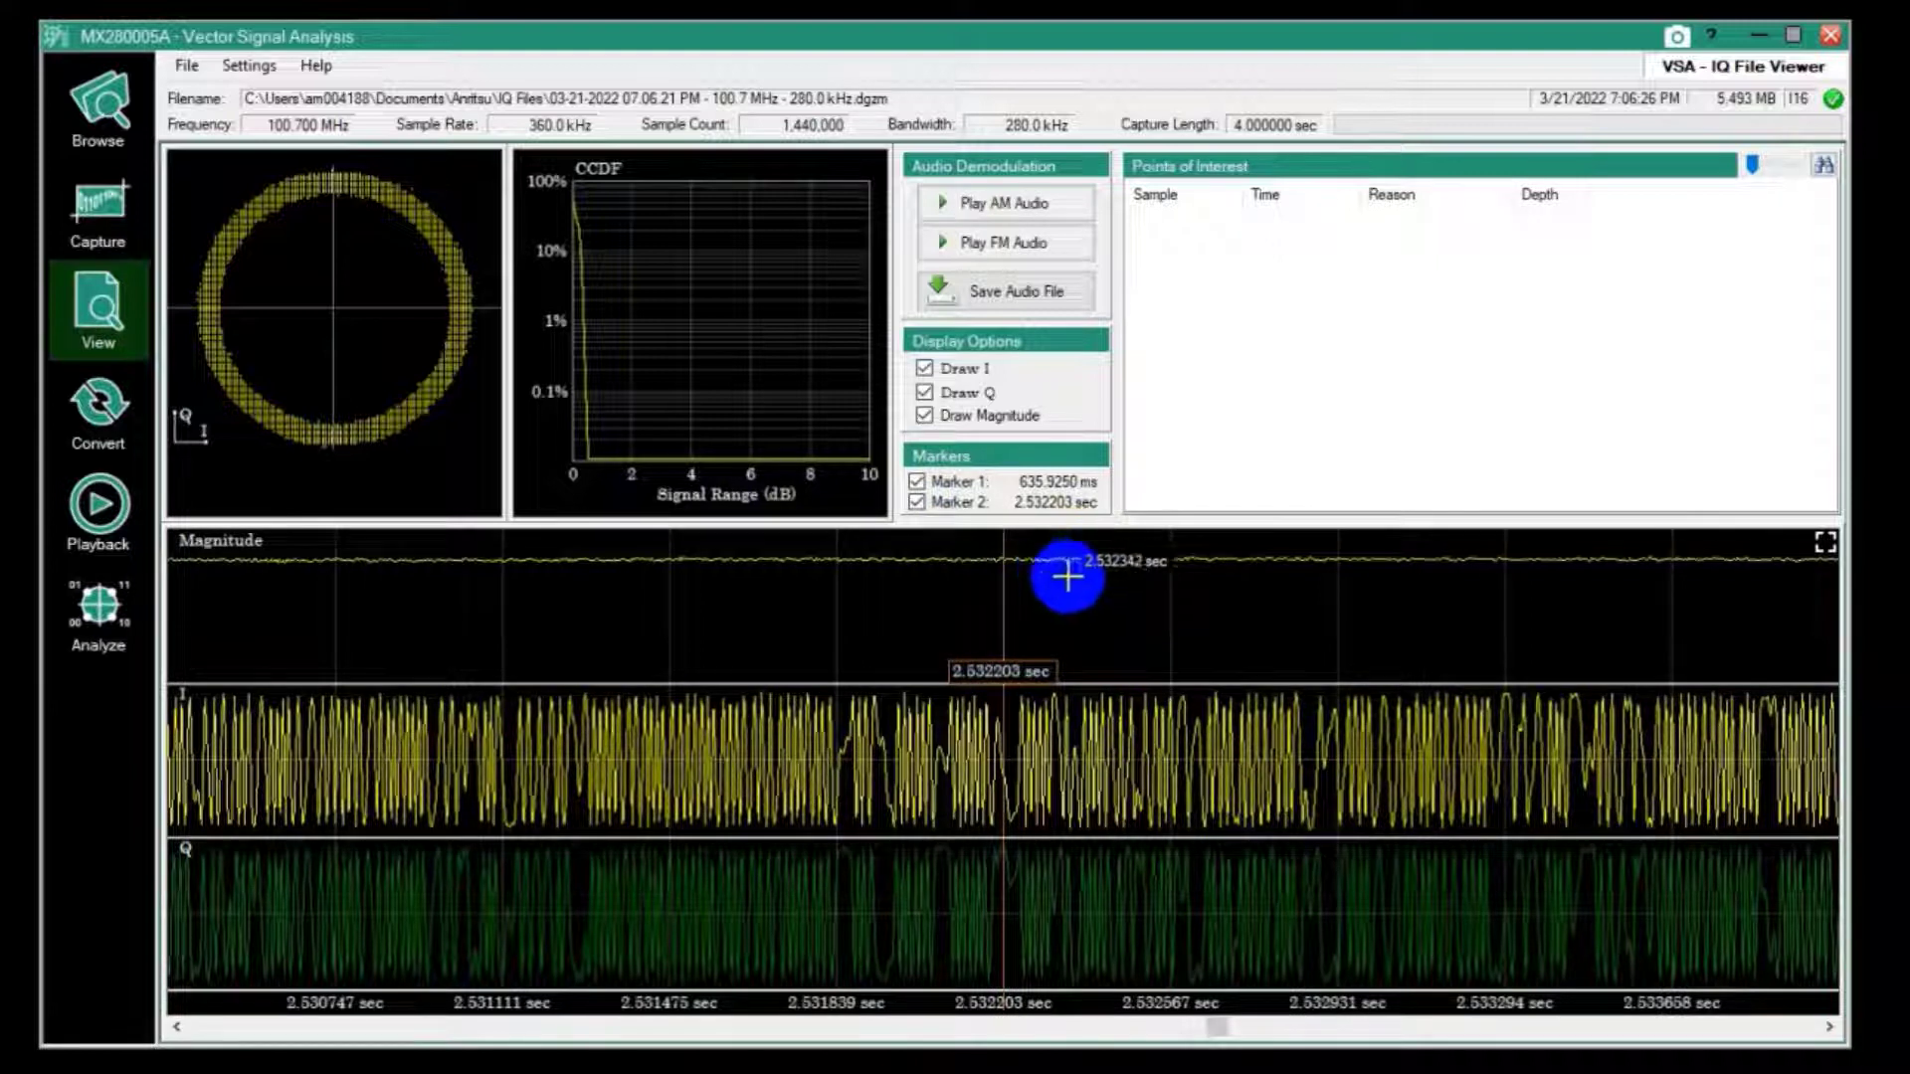
pyautogui.click(990, 577)
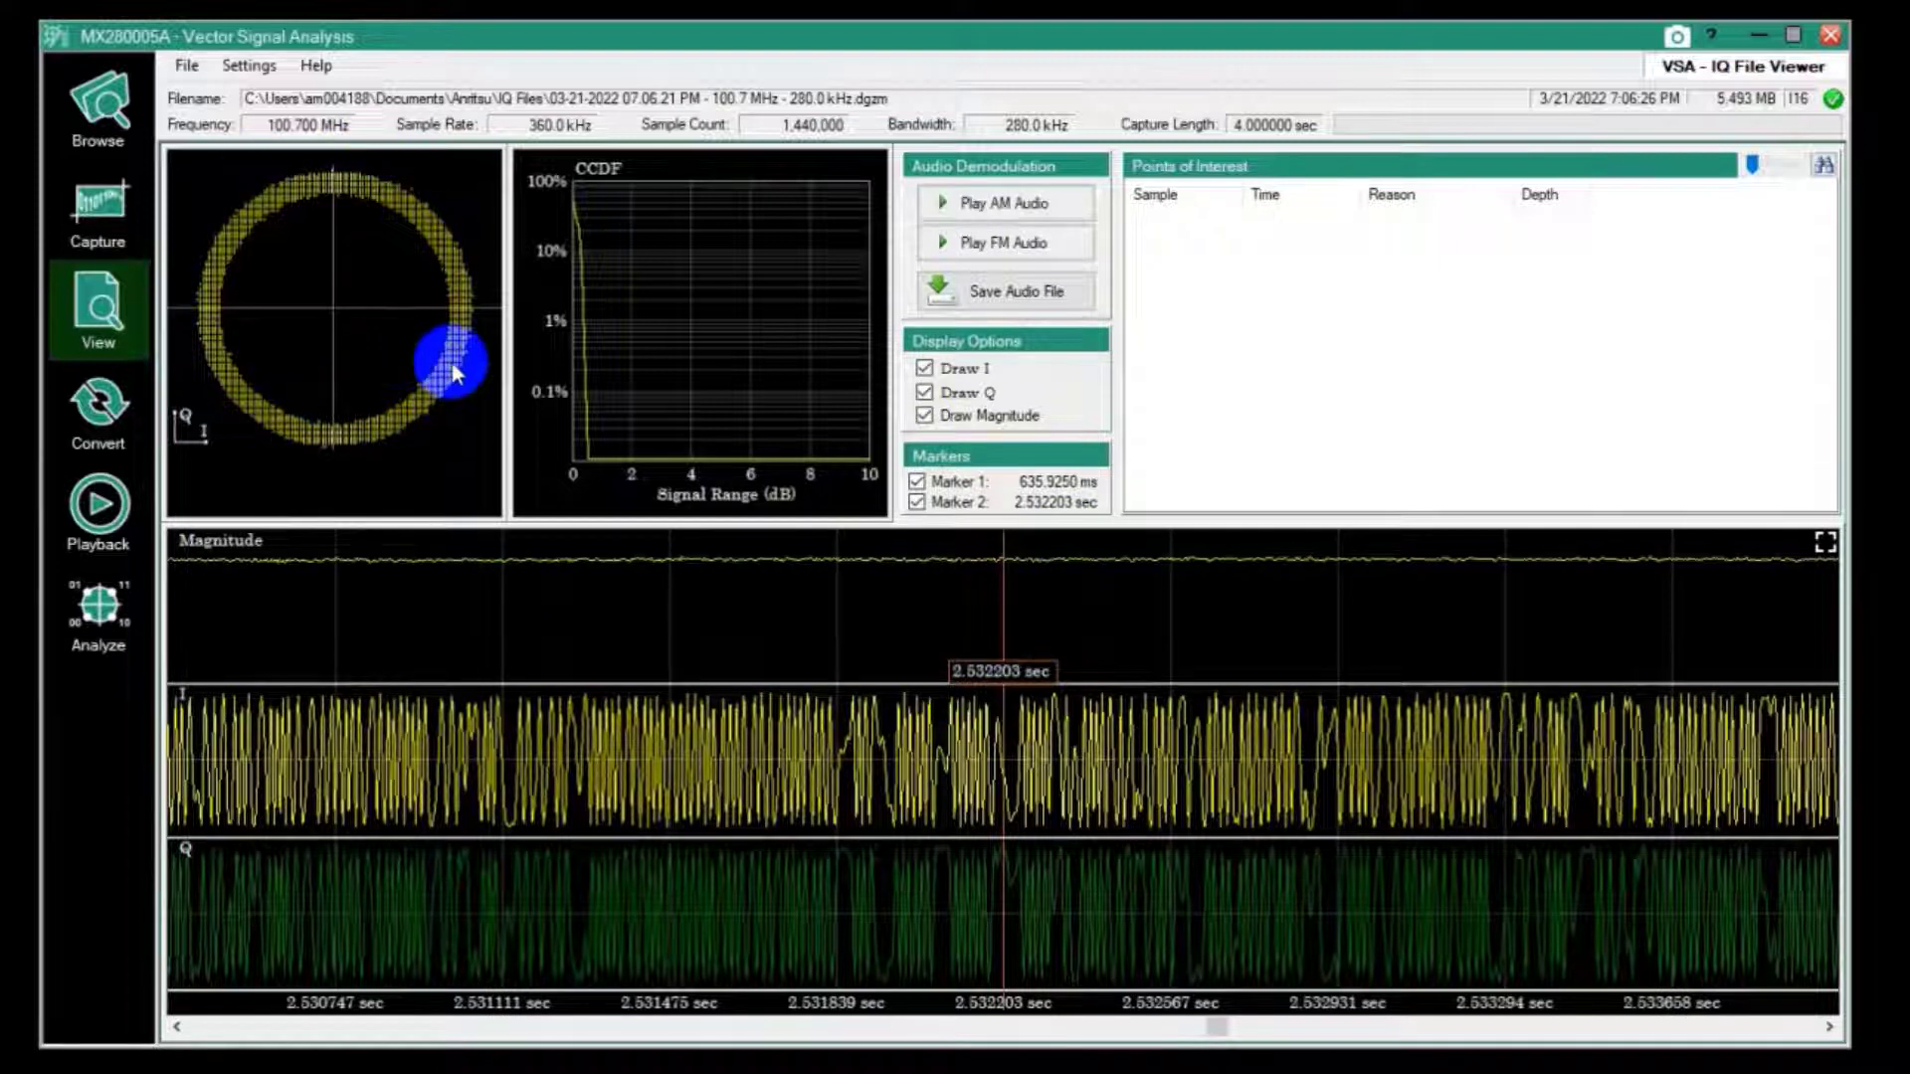
# - Play the captured signal as FM-demodulated audio and as AM-demodulated audio
pyautogui.click(1053, 254)
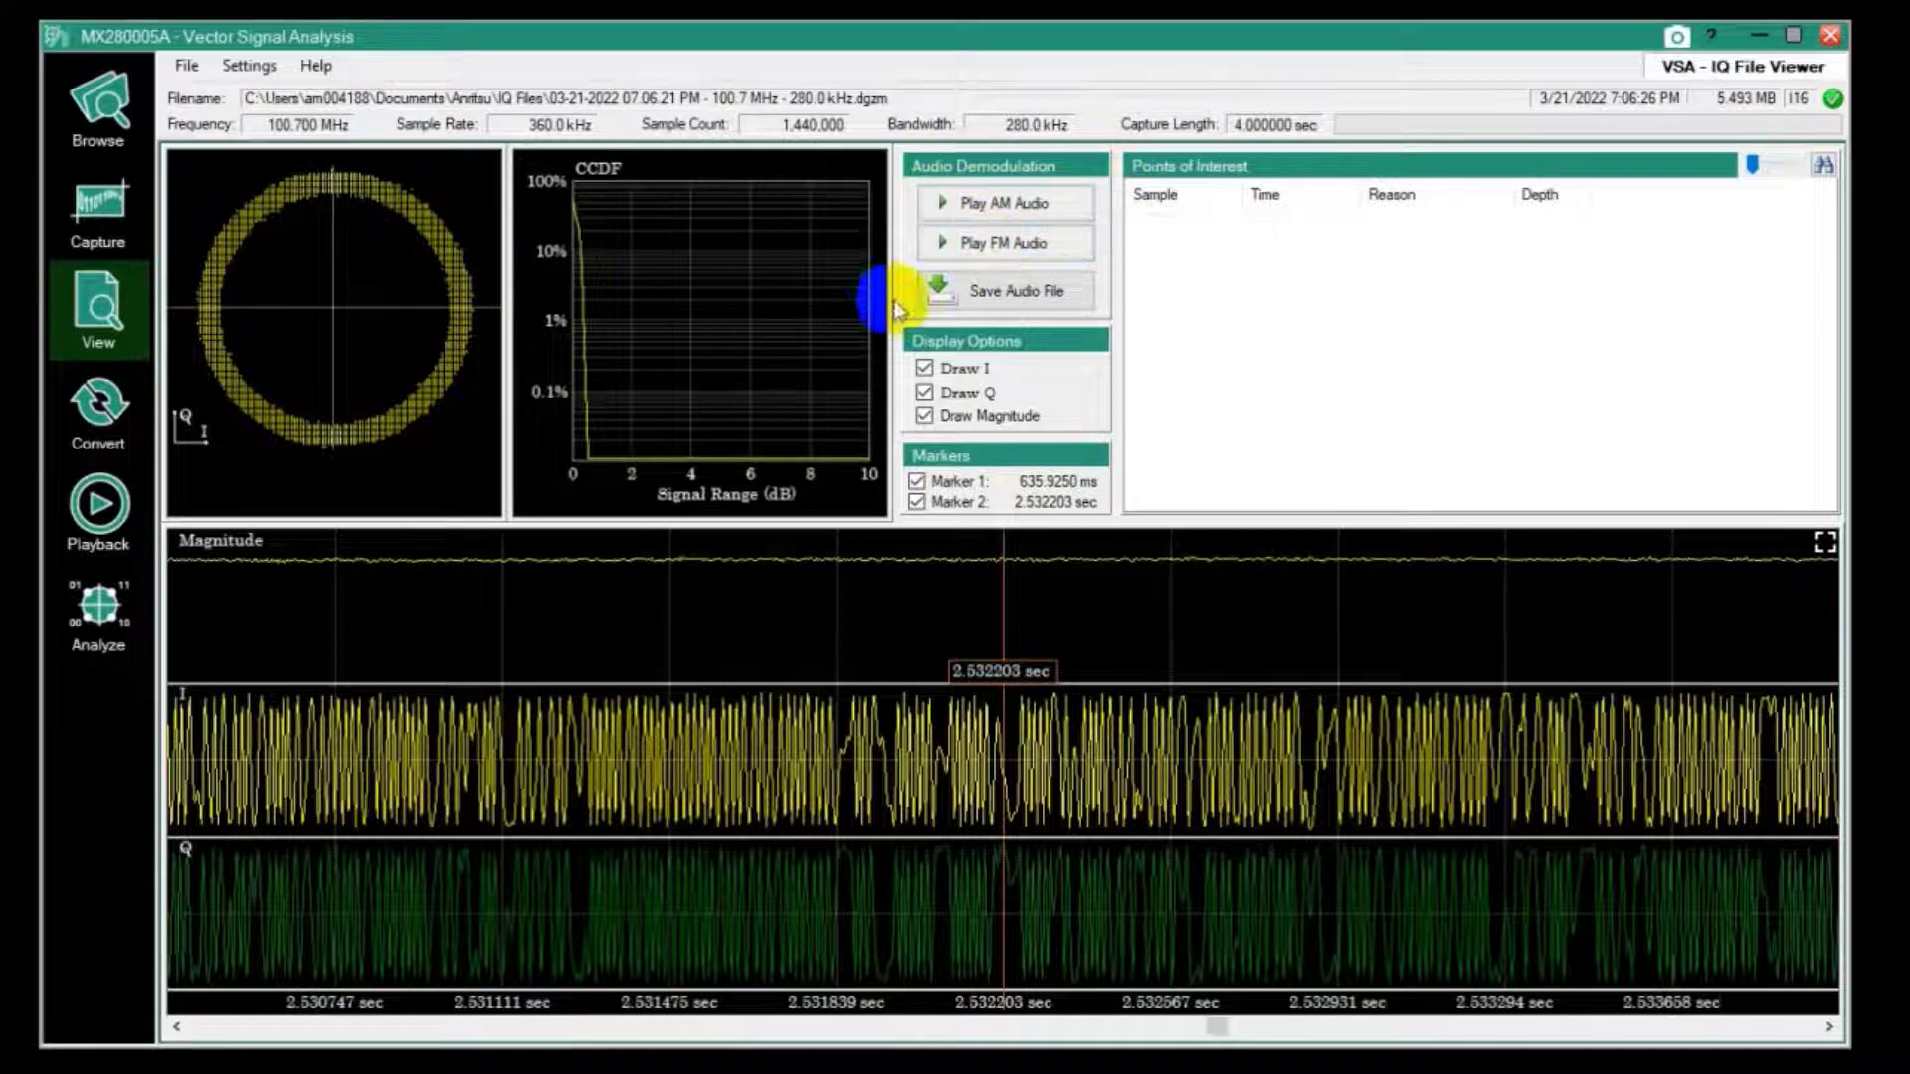
pyautogui.click(991, 249)
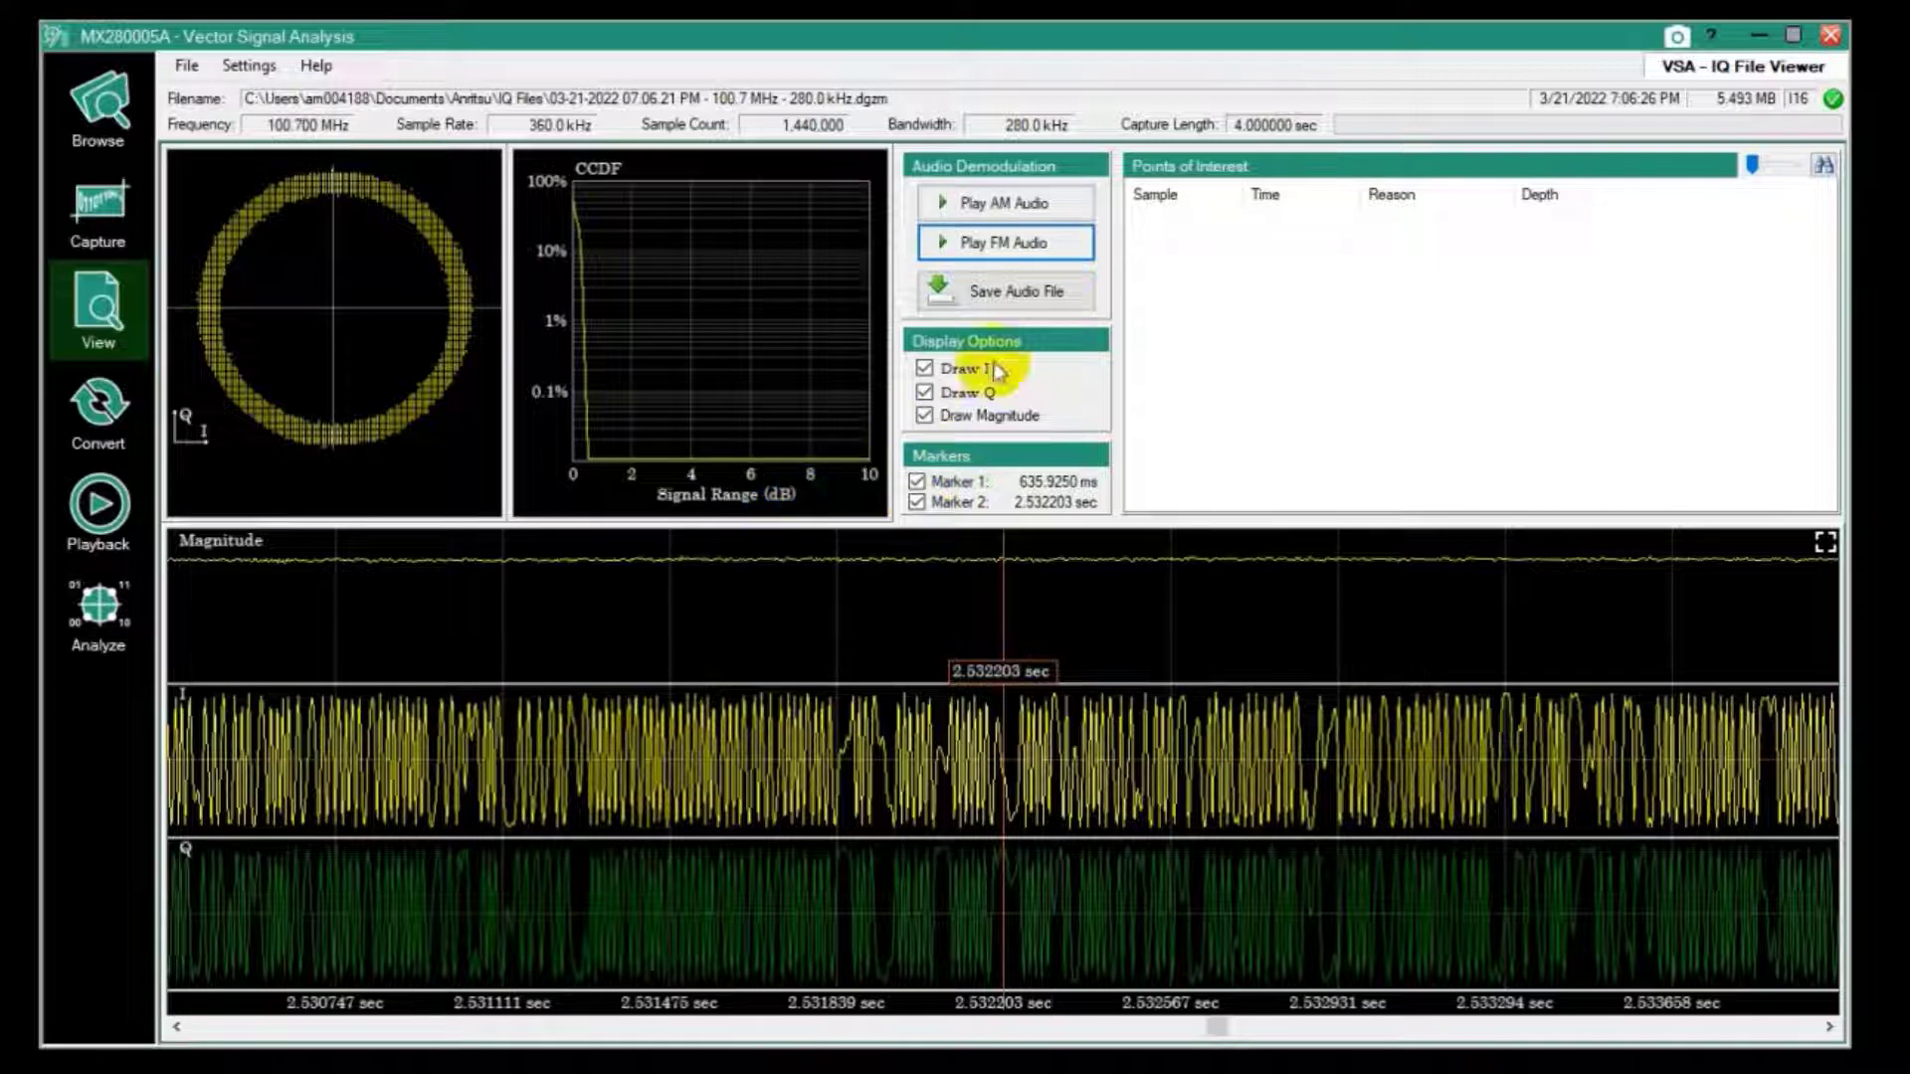
pyautogui.click(1031, 205)
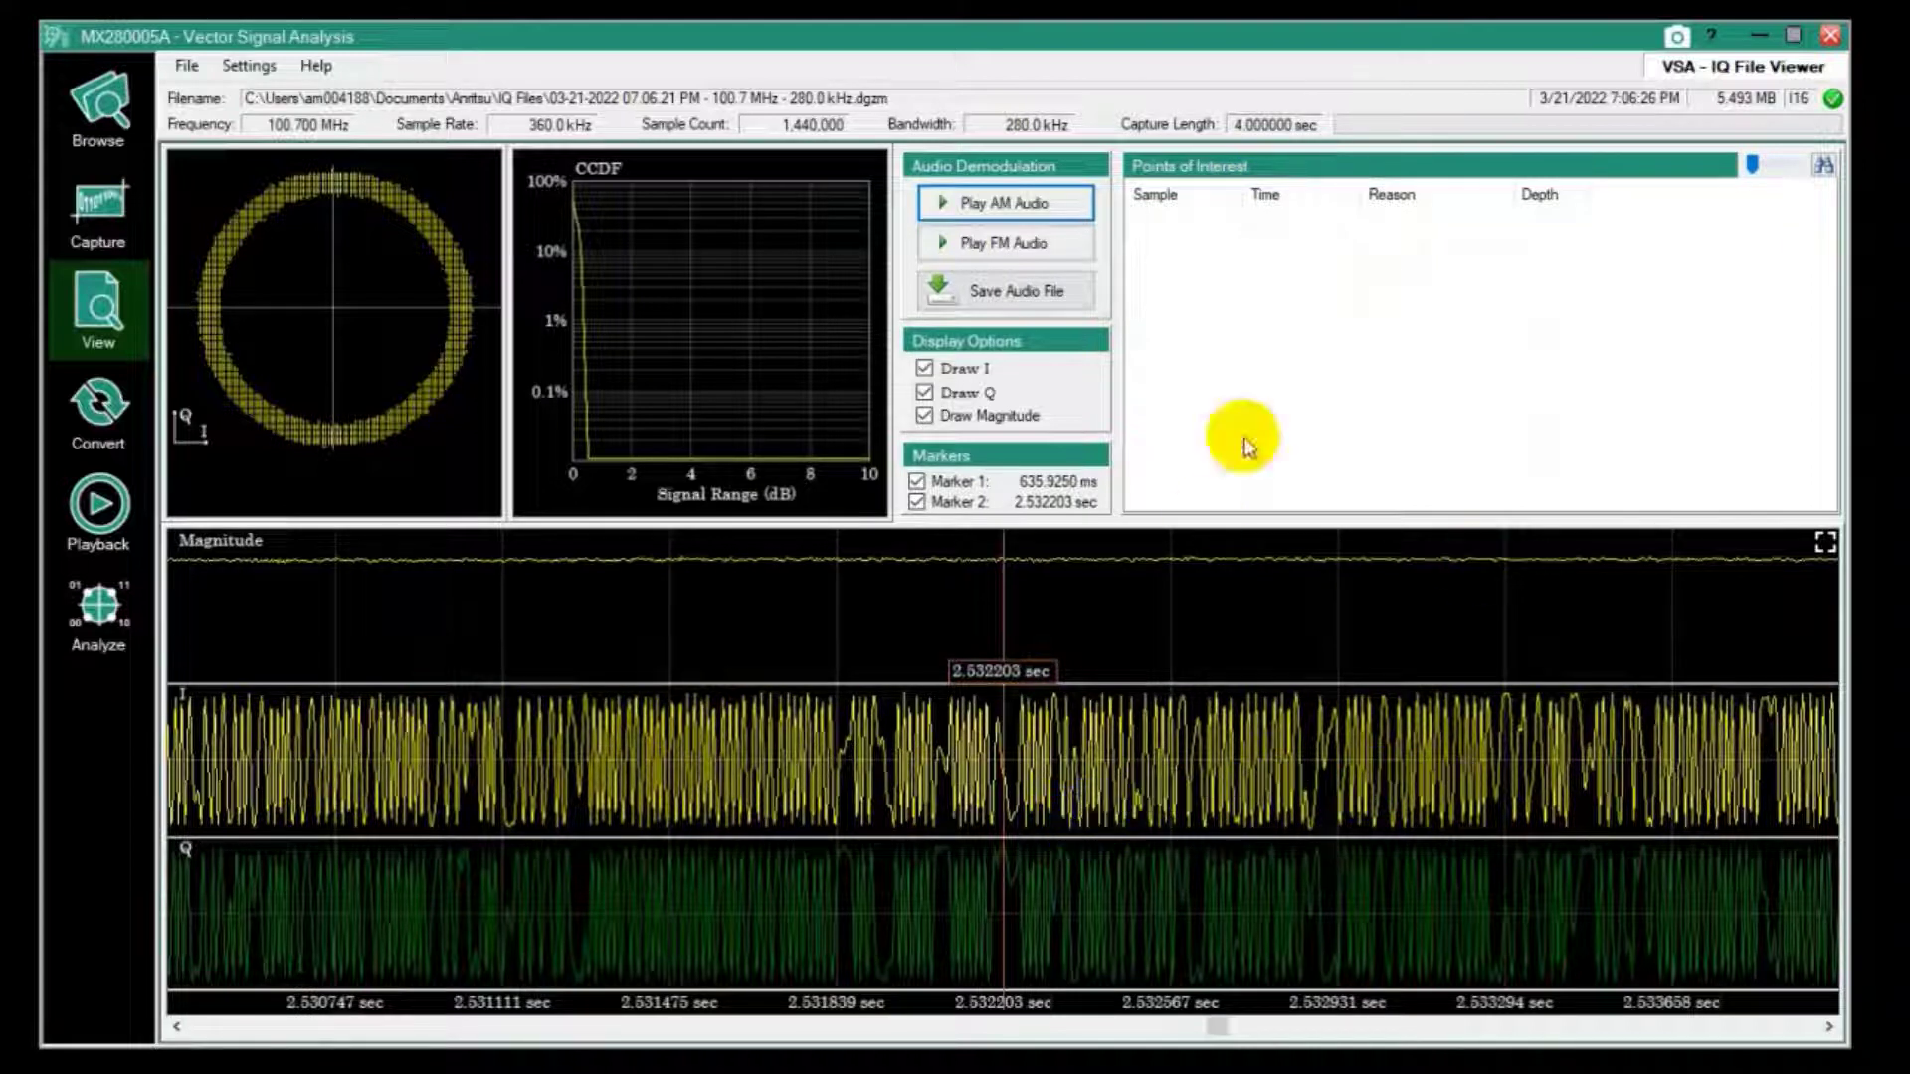
# - Open the recent IQ file IQ Stream.dgzm and examine its waveforms up to about 167 ms
pyautogui.click(185, 66)
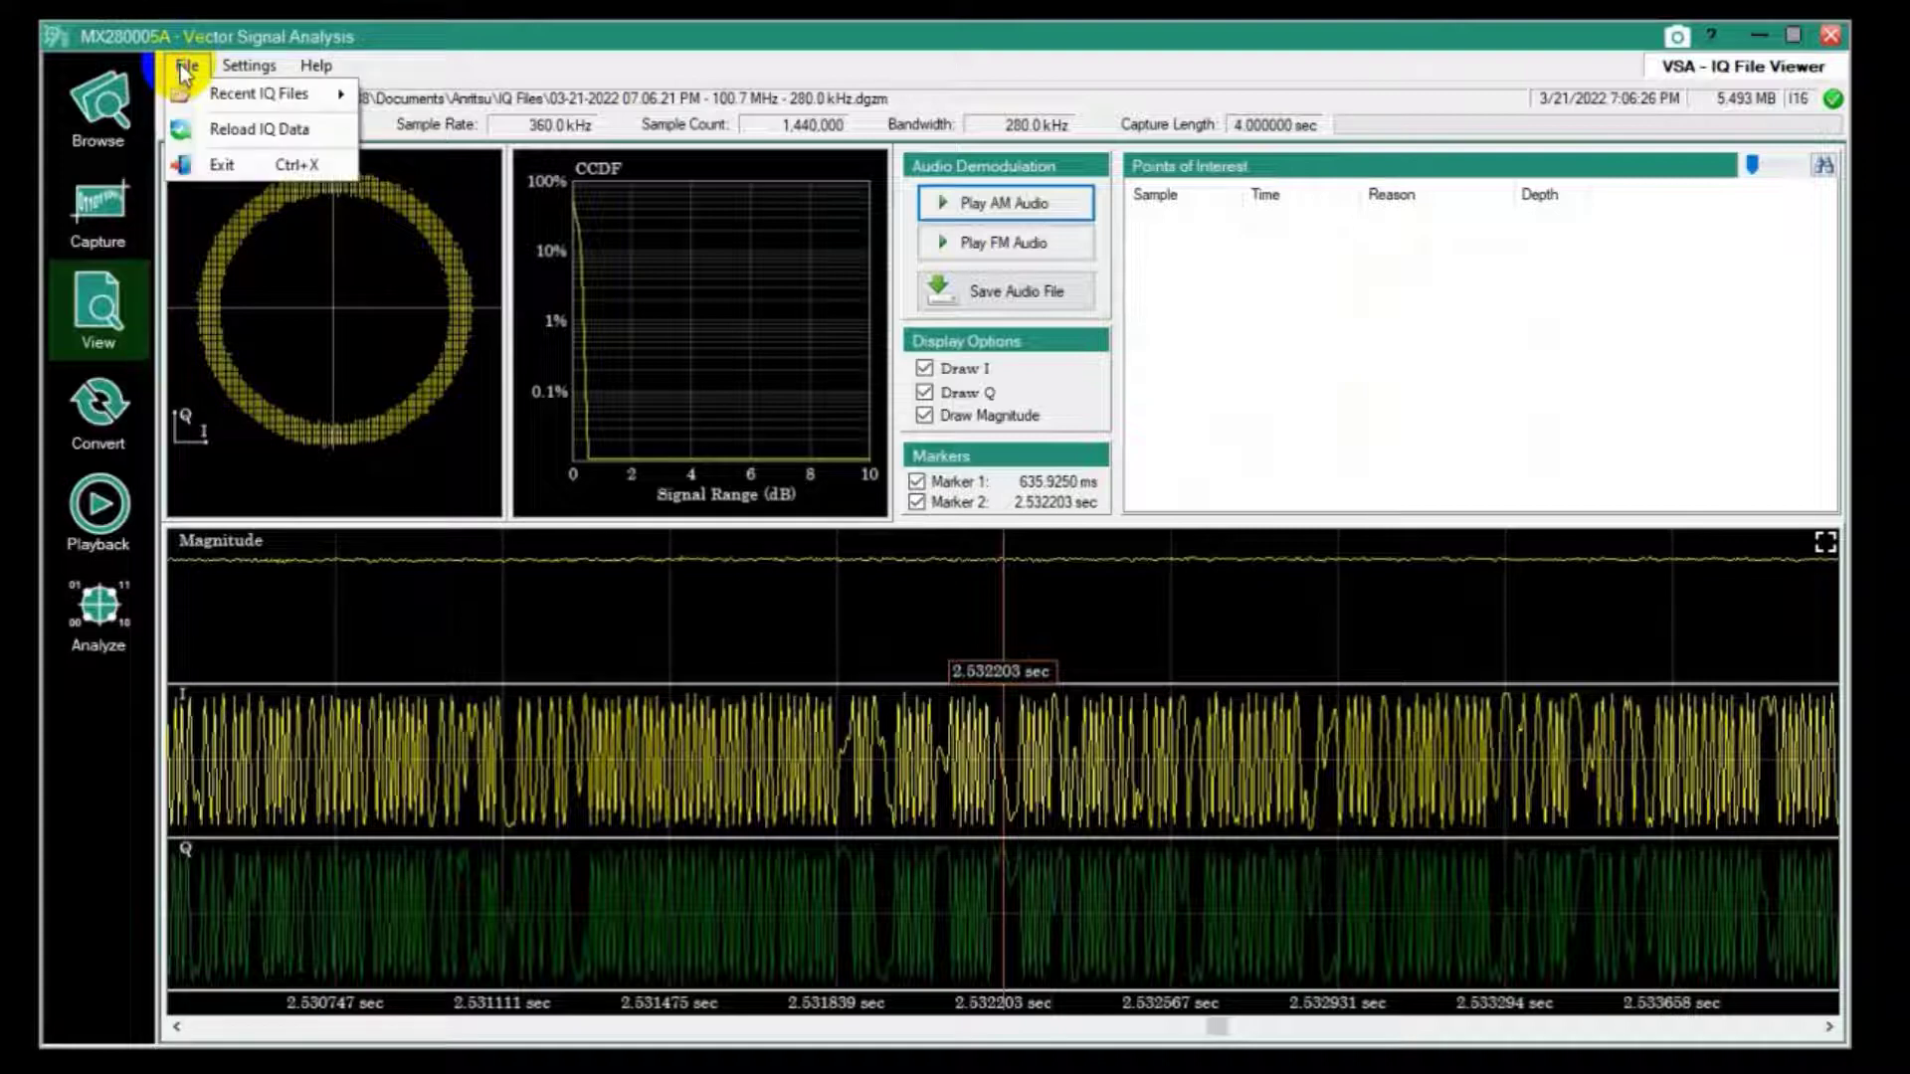
pyautogui.moveTo(229, 93)
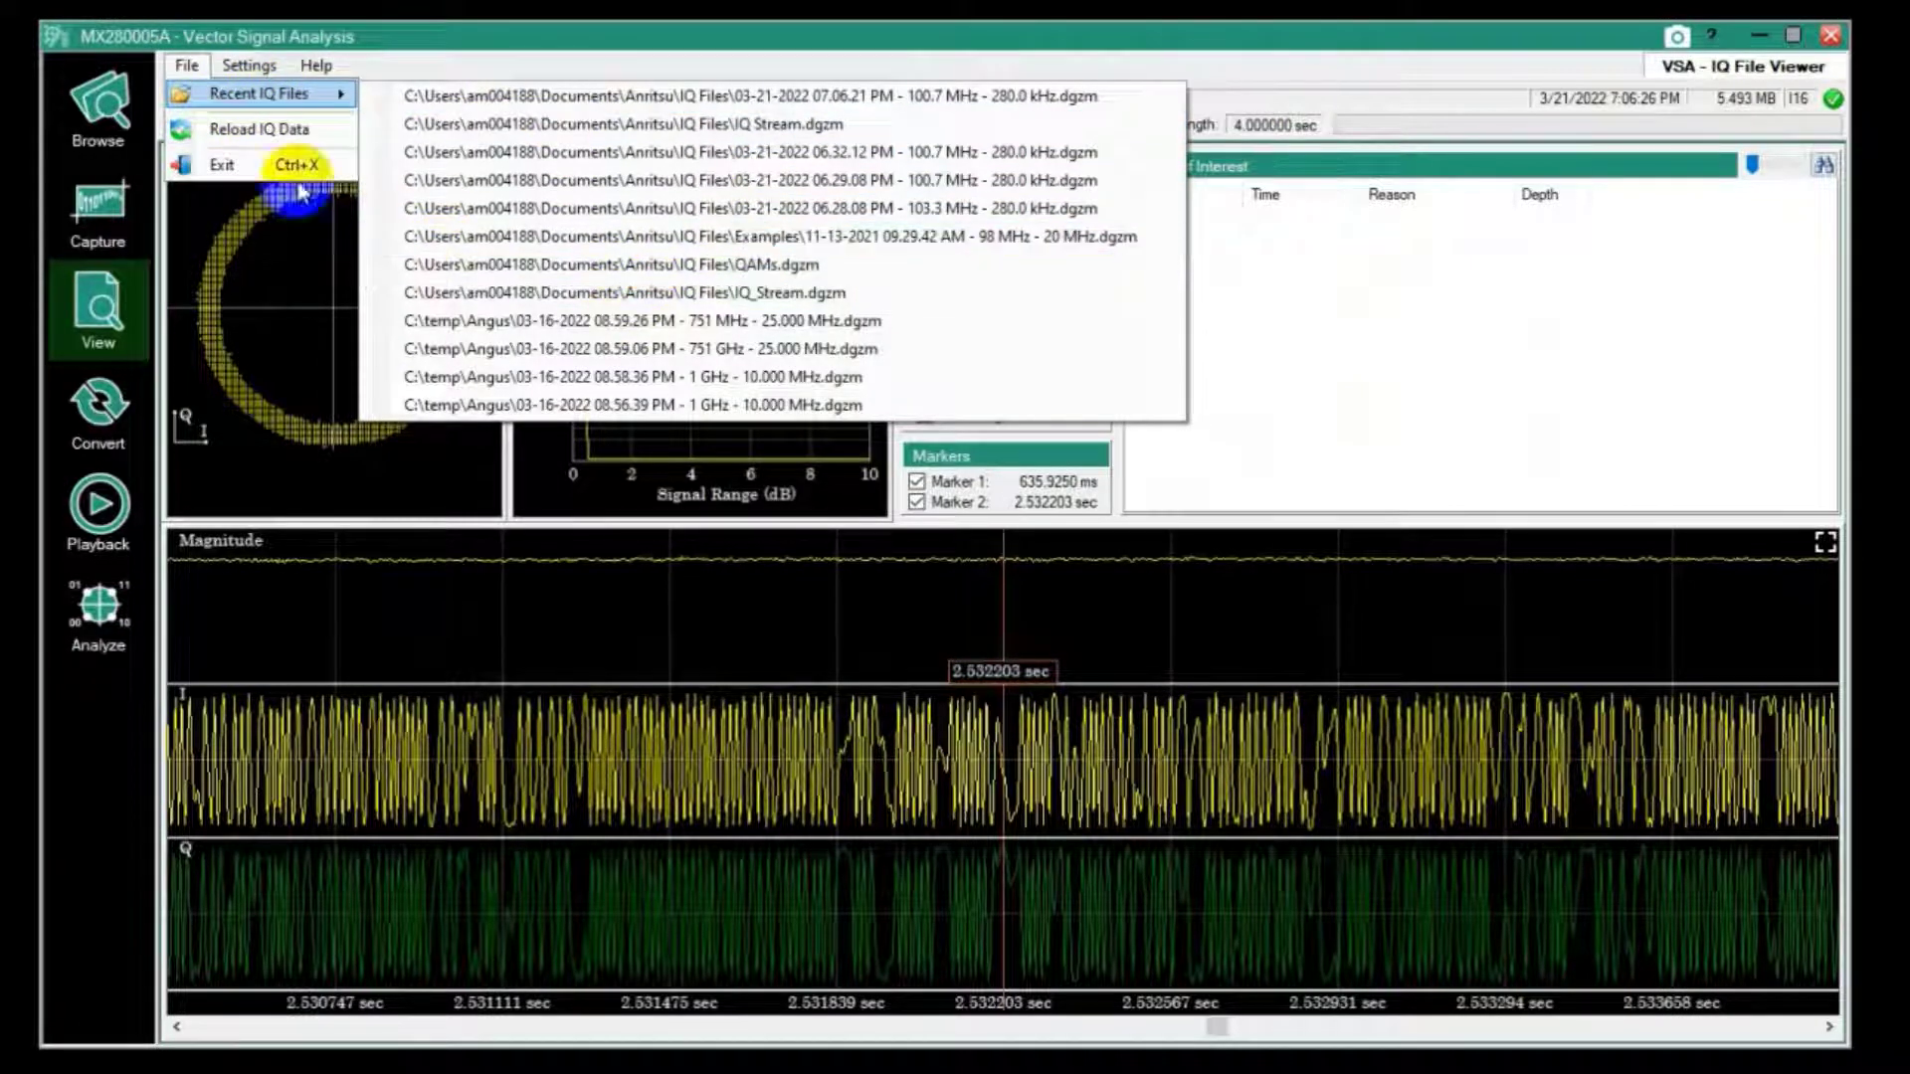
pyautogui.moveTo(287, 98)
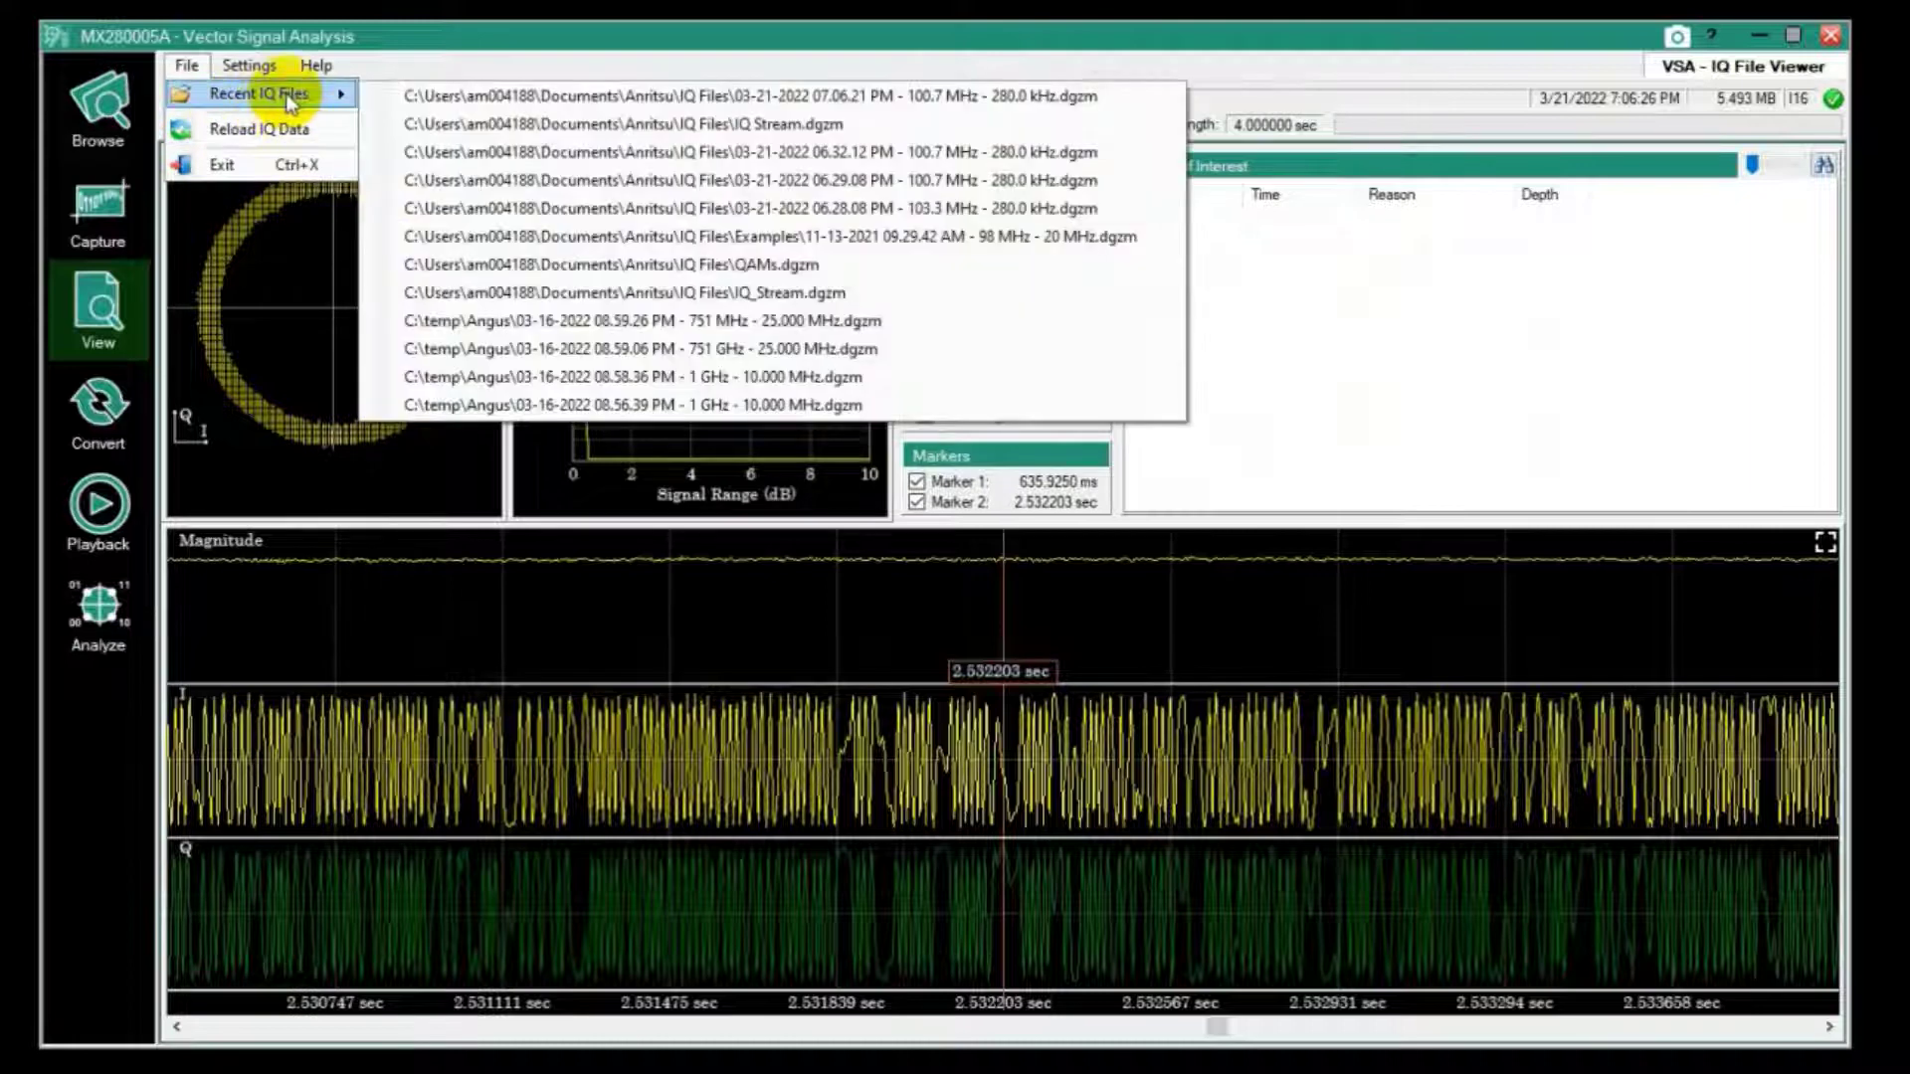
pyautogui.click(761, 126)
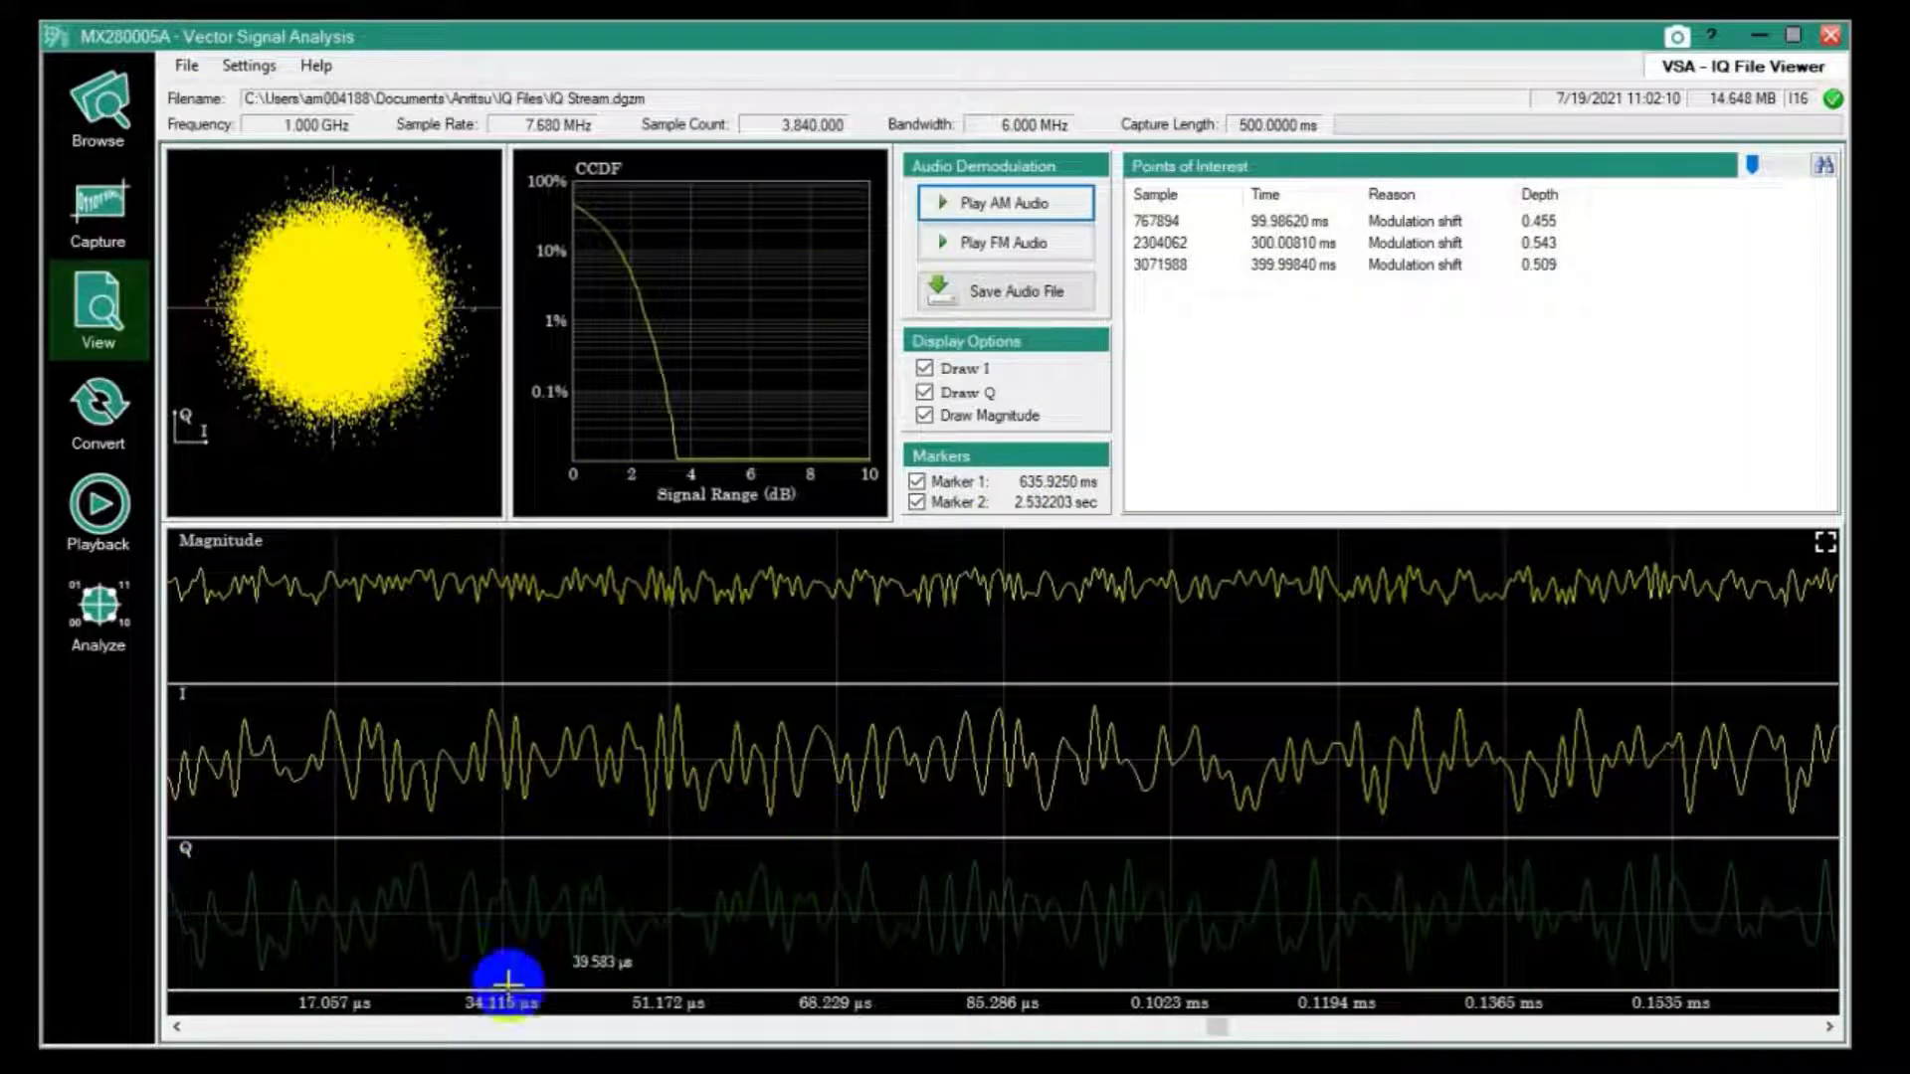
pyautogui.moveTo(1216, 1027); pyautogui.dragTo(192, 1011)
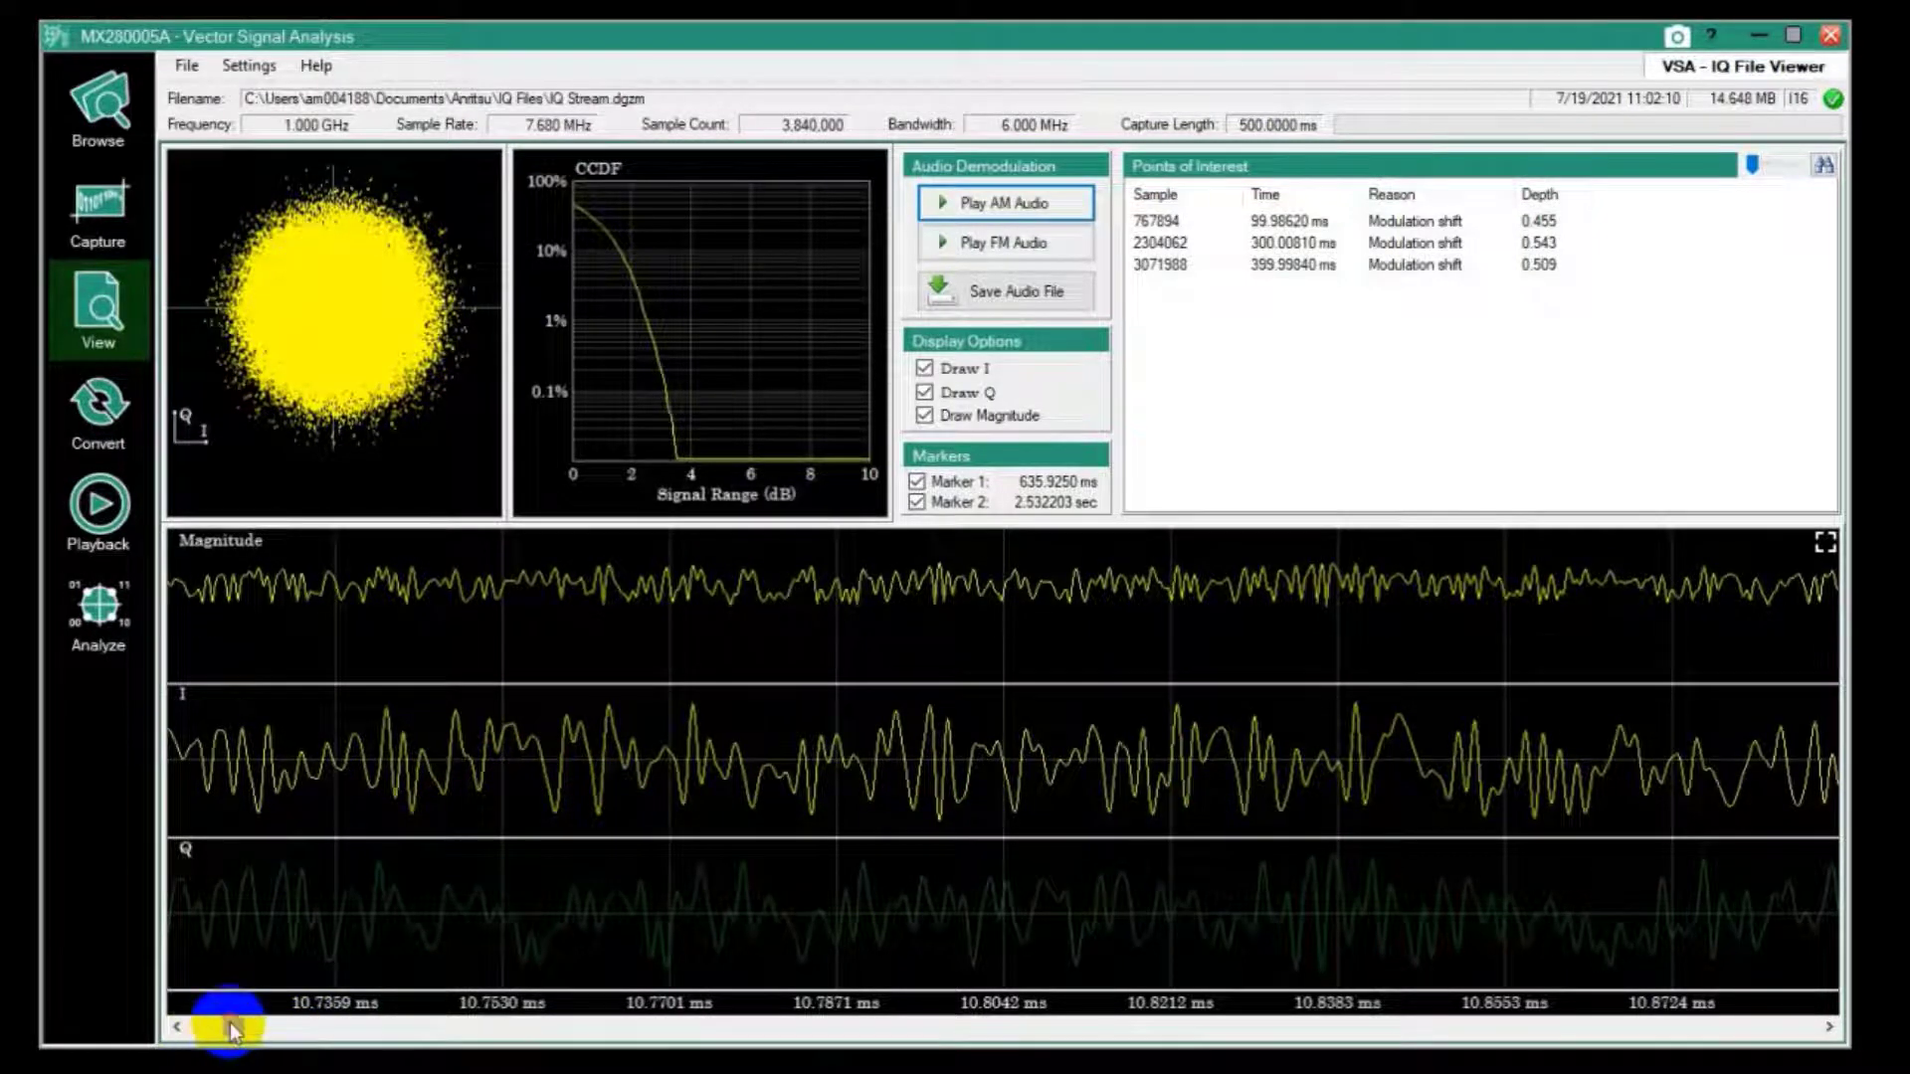
pyautogui.moveTo(231, 1030); pyautogui.dragTo(733, 1032)
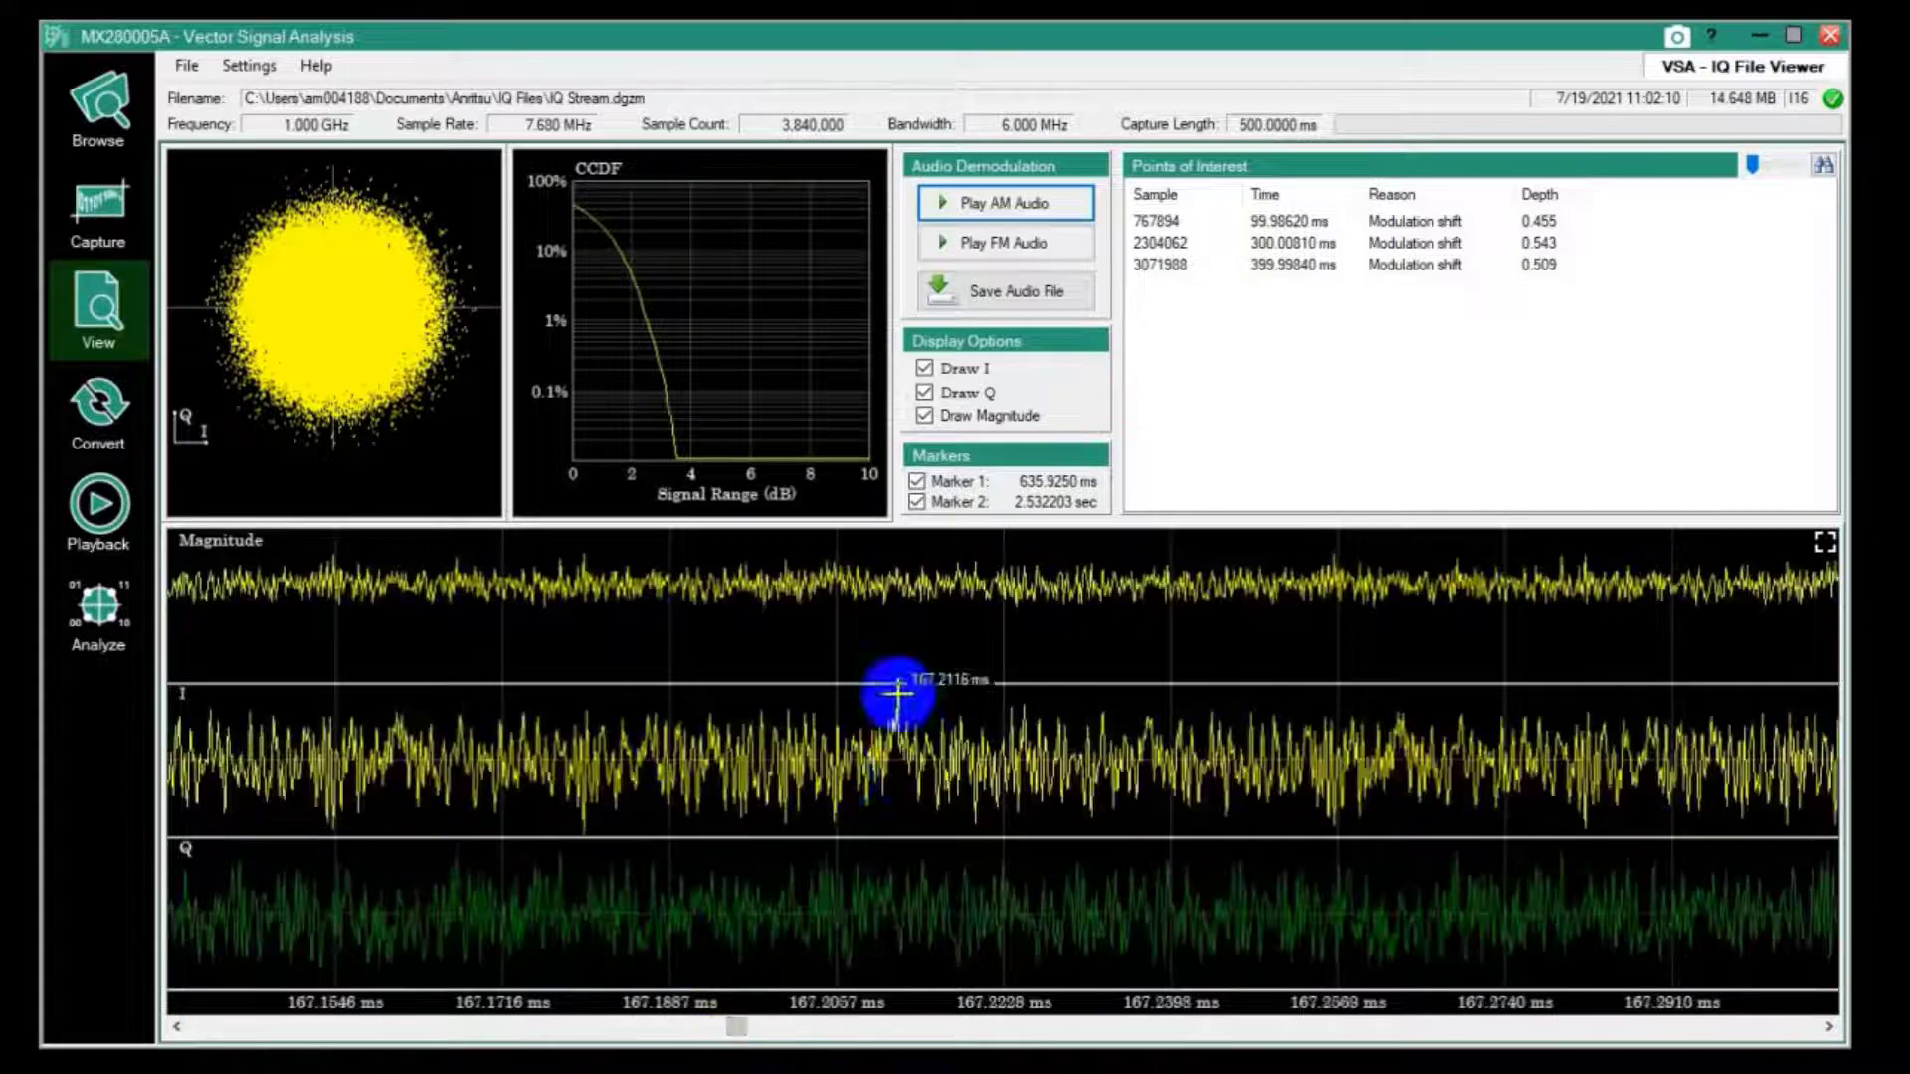
# - View the IQ Stream.dgzm waveforms around 330.4 ms and refresh the points of interest search
pyautogui.moveTo(736, 1027); pyautogui.dragTo(1261, 1026)
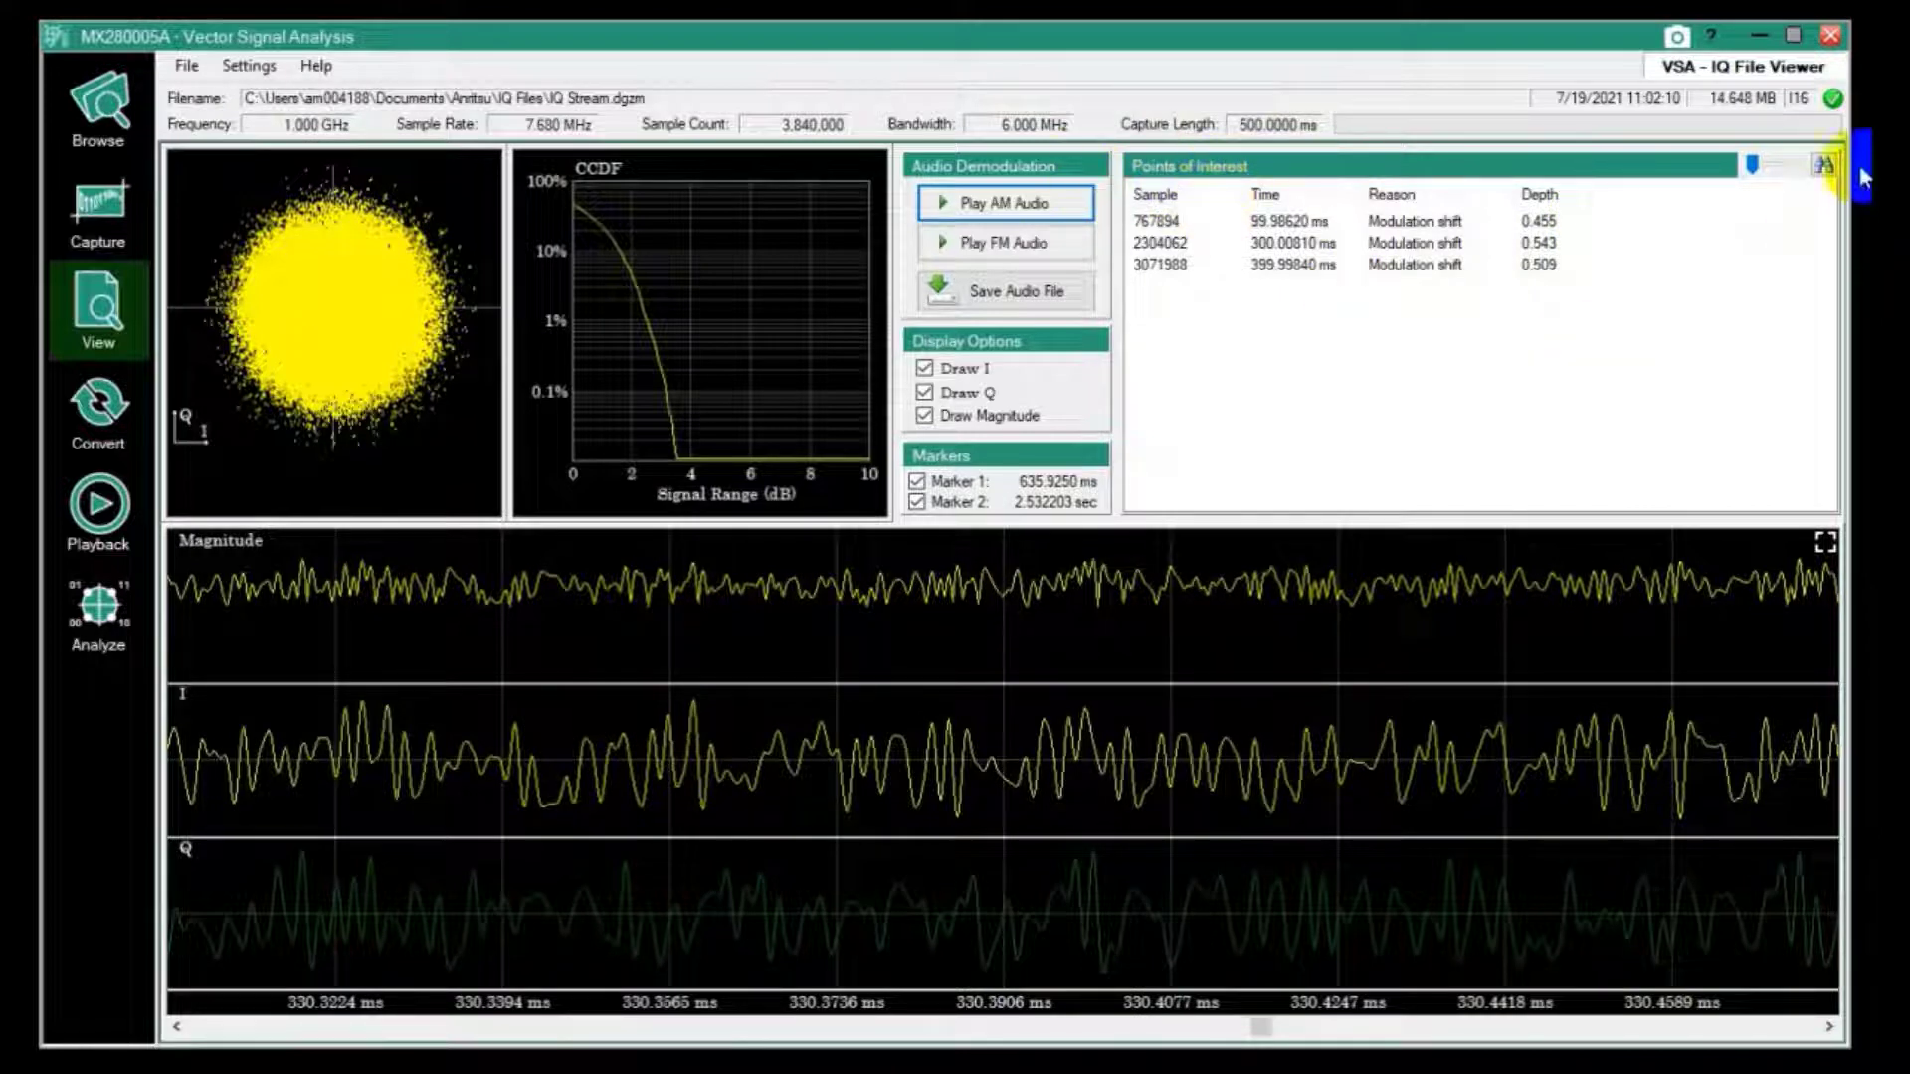
pyautogui.click(1825, 168)
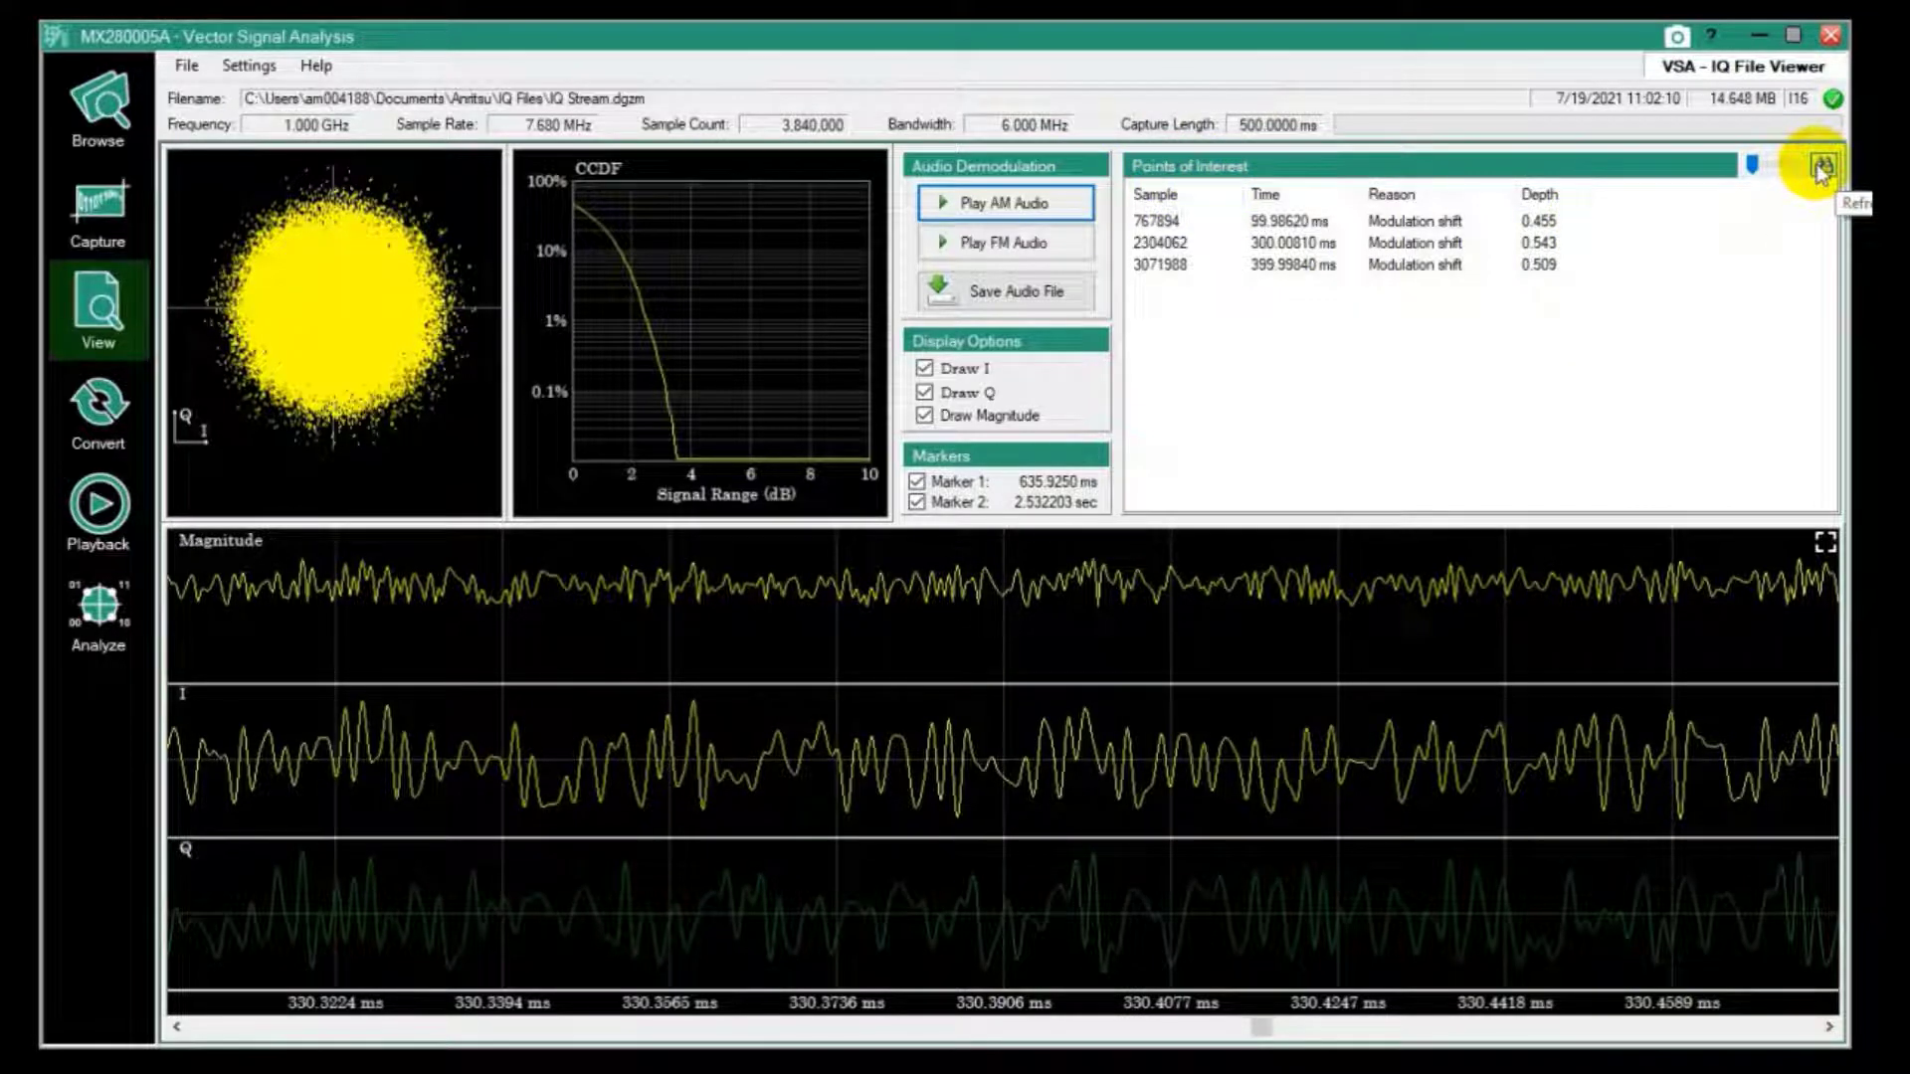
pyautogui.click(1828, 184)
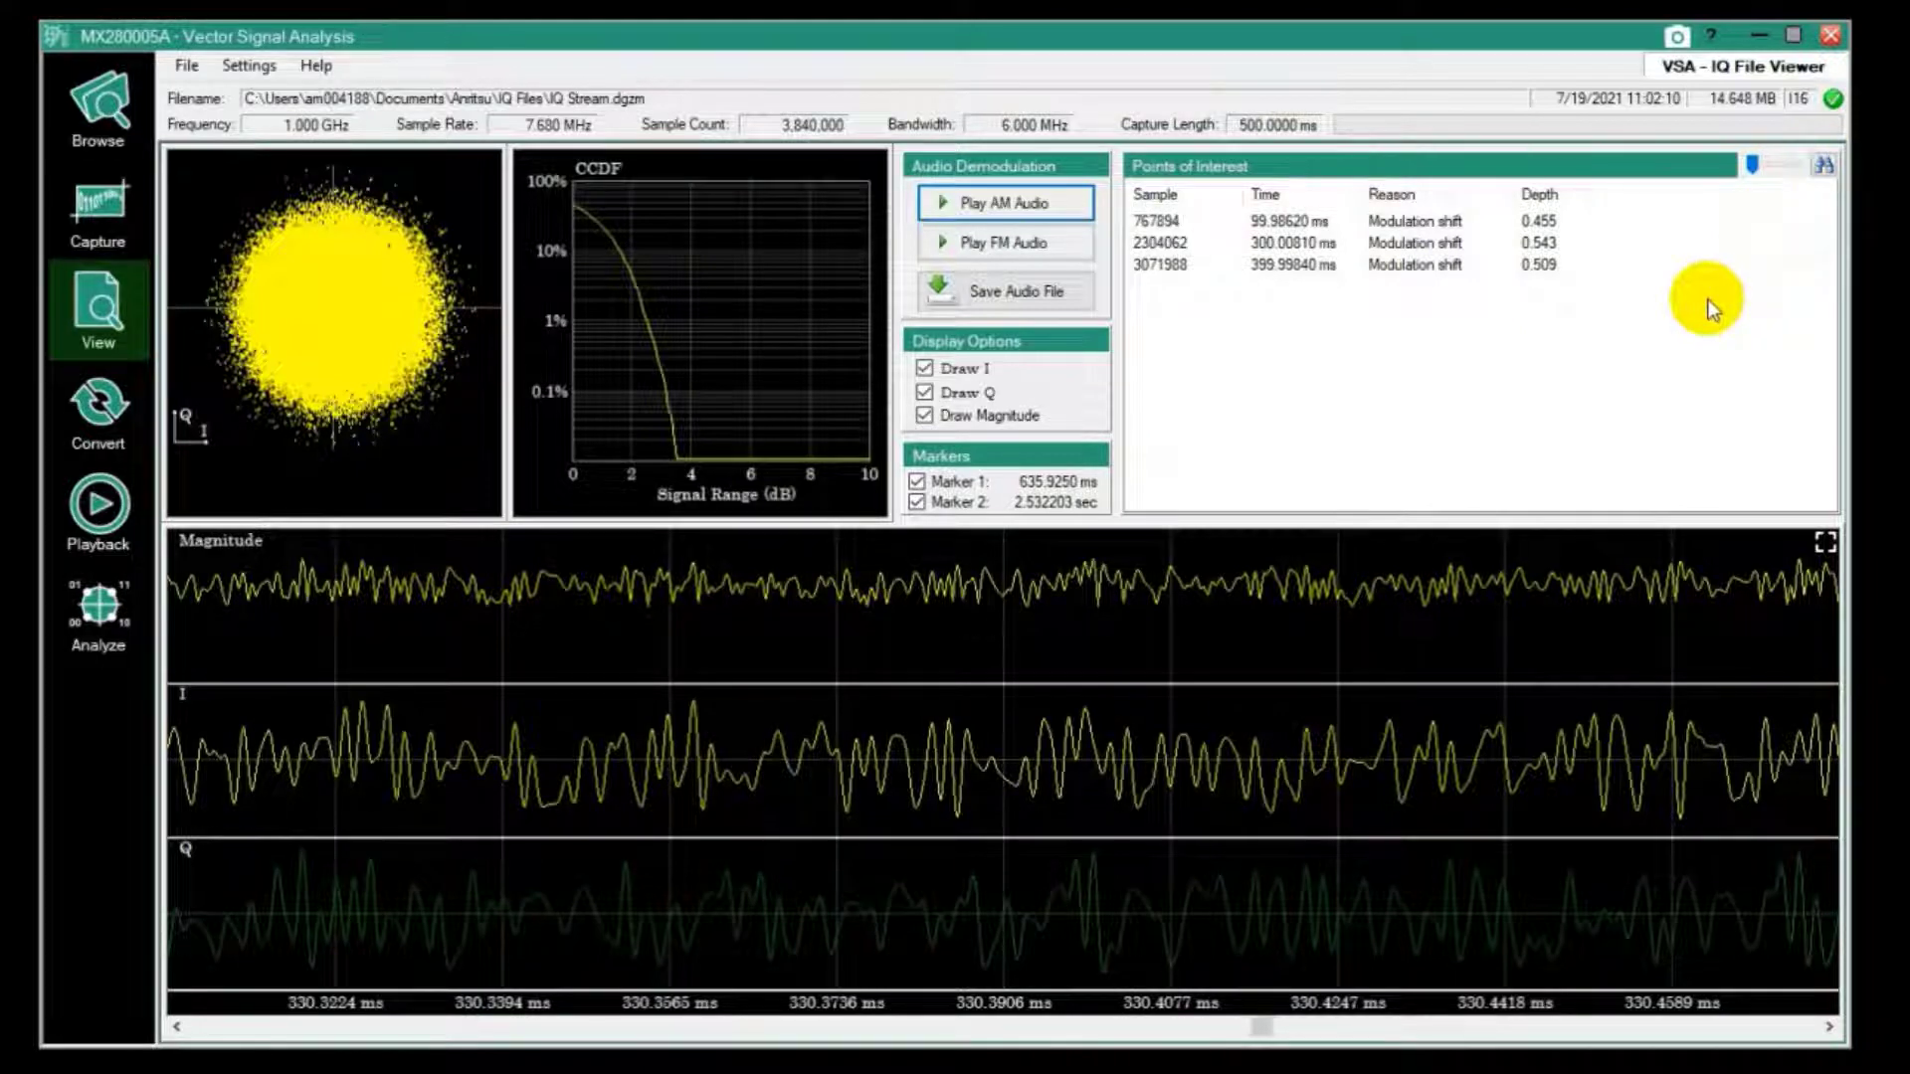
pyautogui.click(1827, 164)
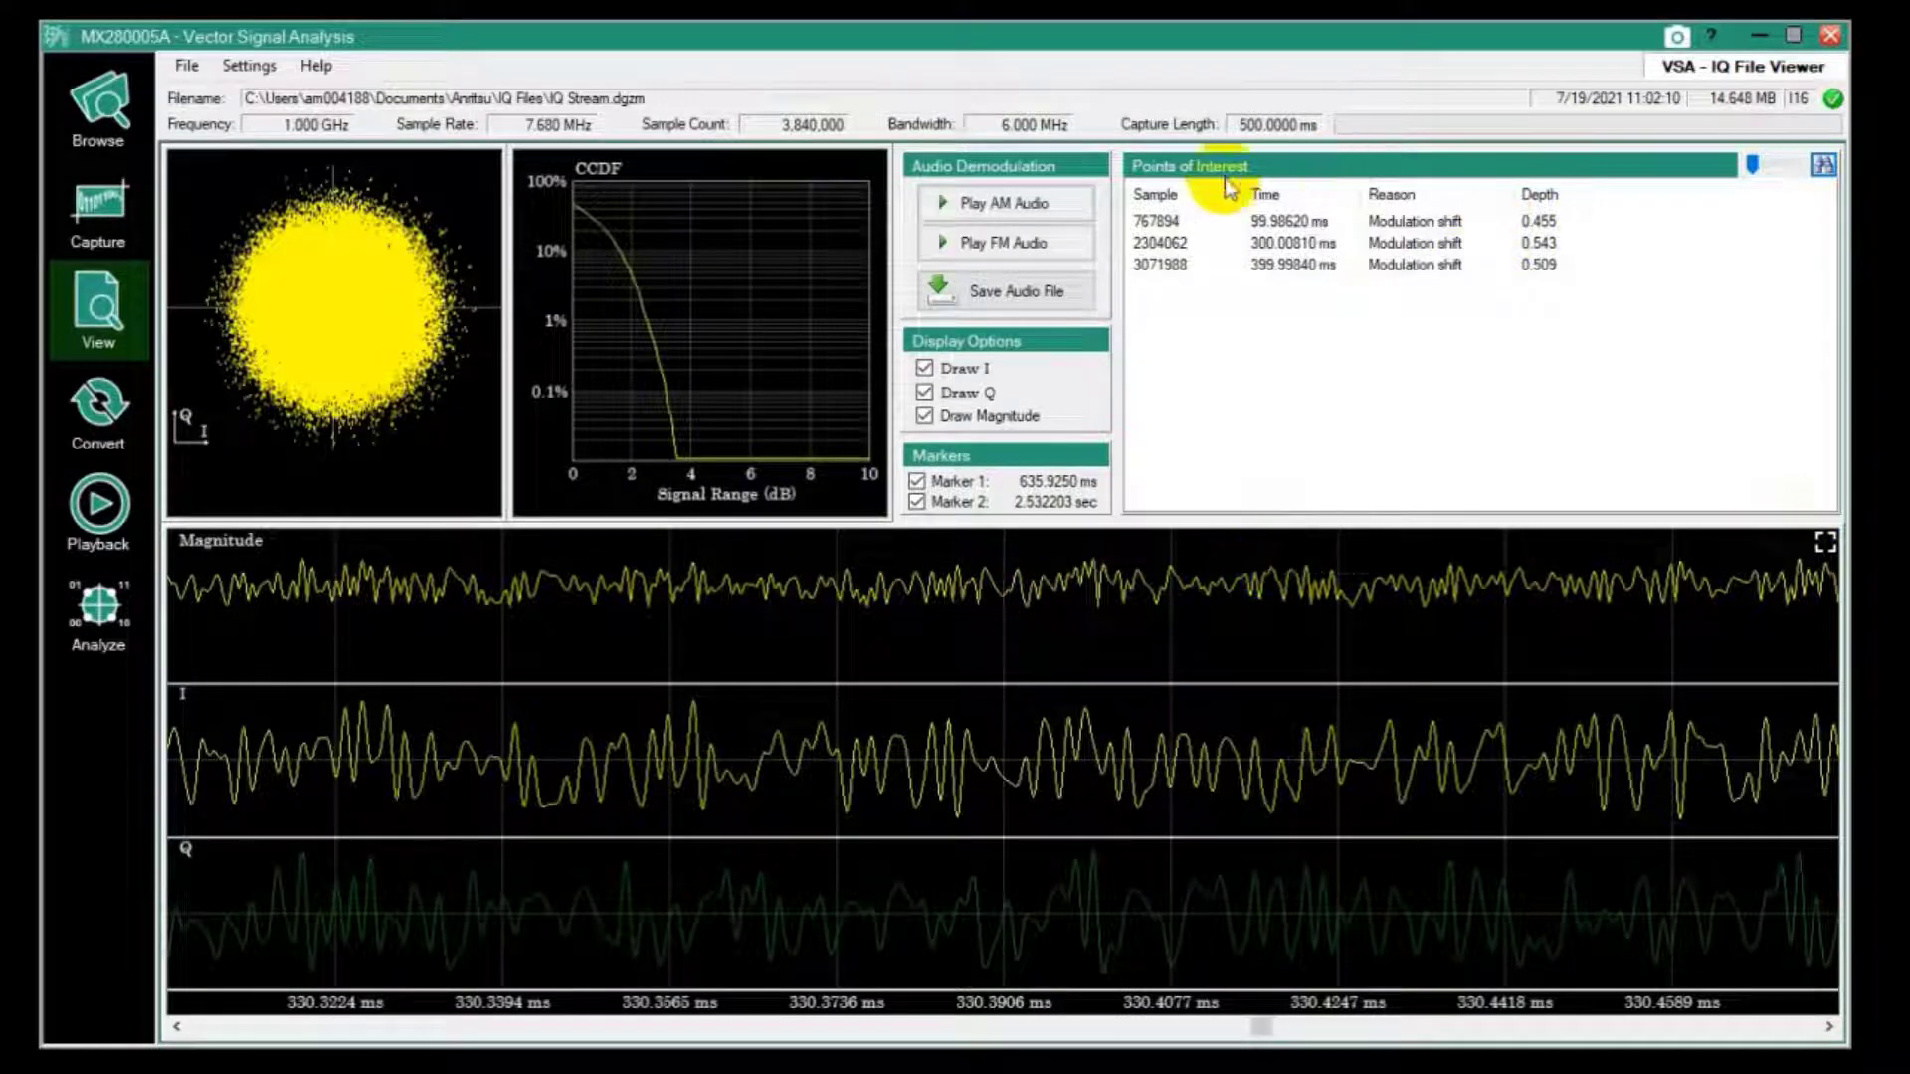
# - Show the waveforms at the modulation shifts at 99.98620 ms, 300.00810 ms and 399.99840 ms in turn
pyautogui.click(1182, 221)
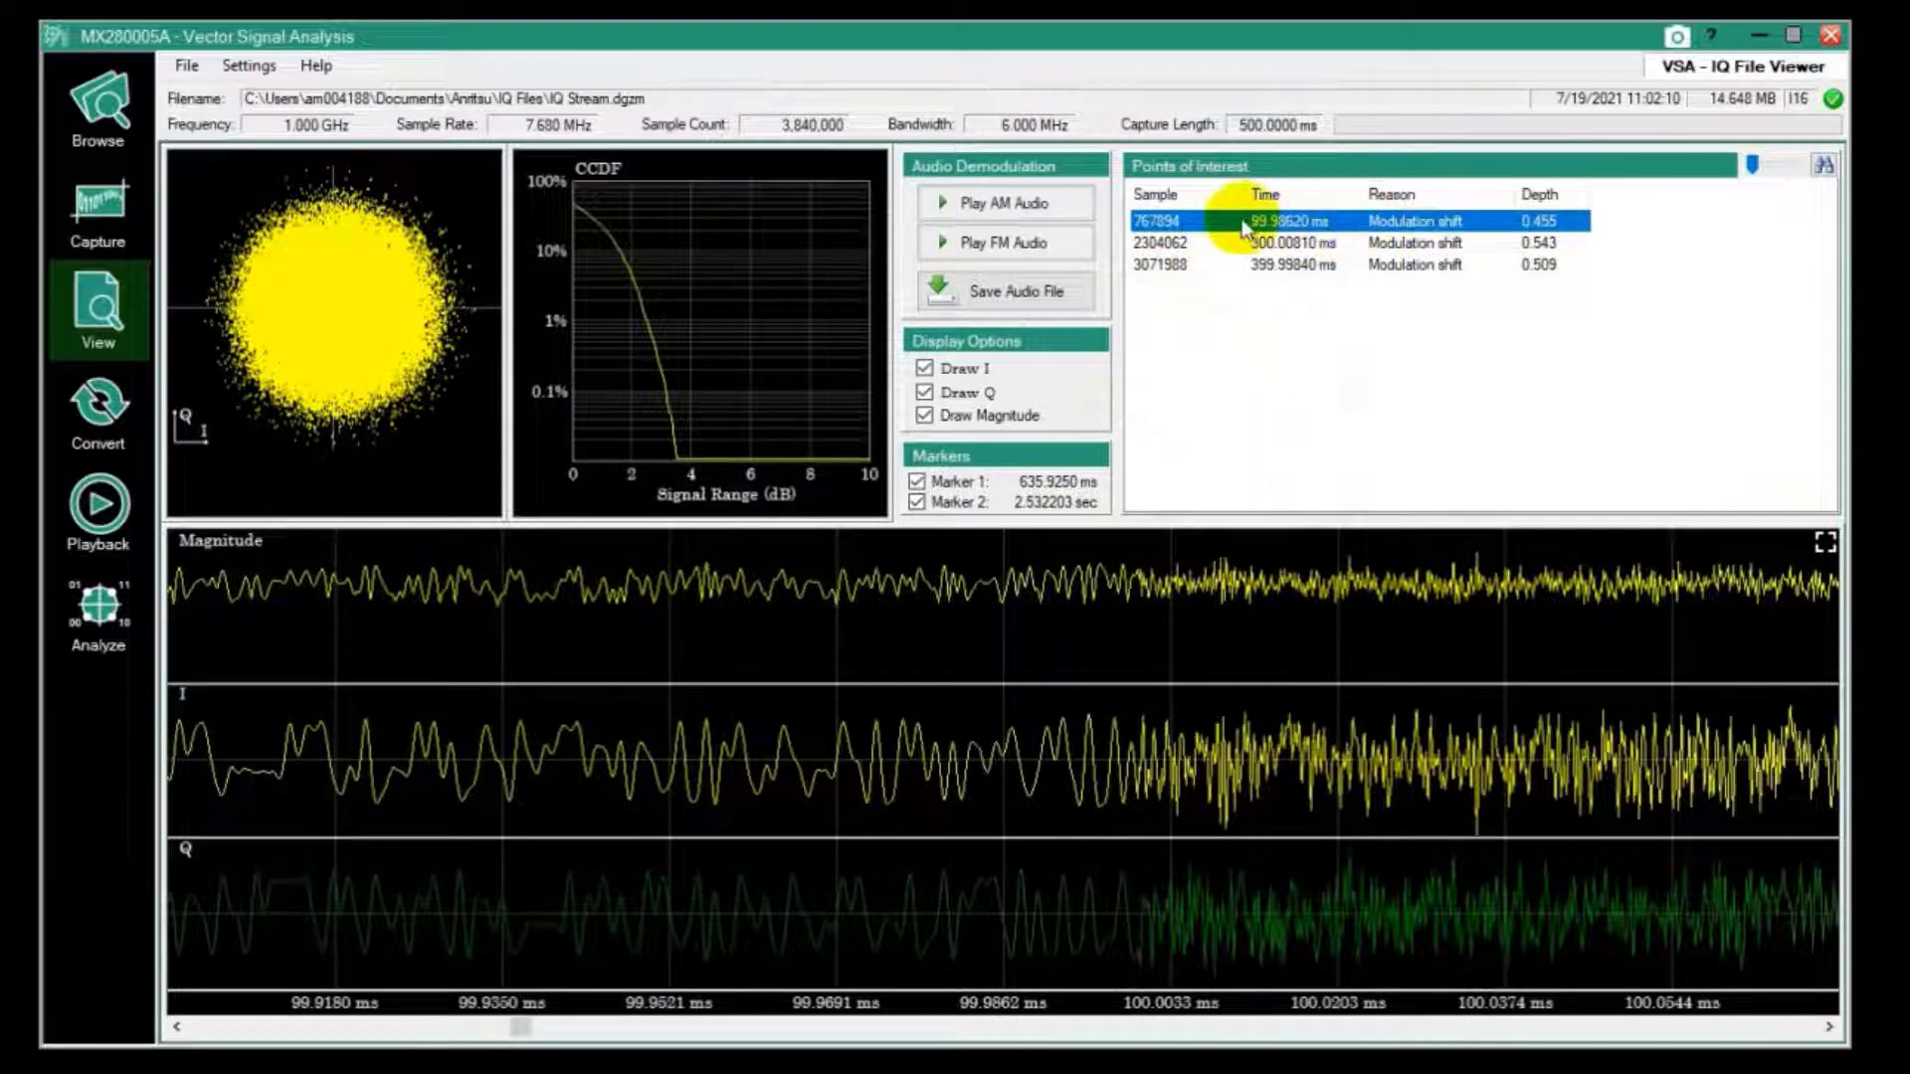
pyautogui.click(965, 582)
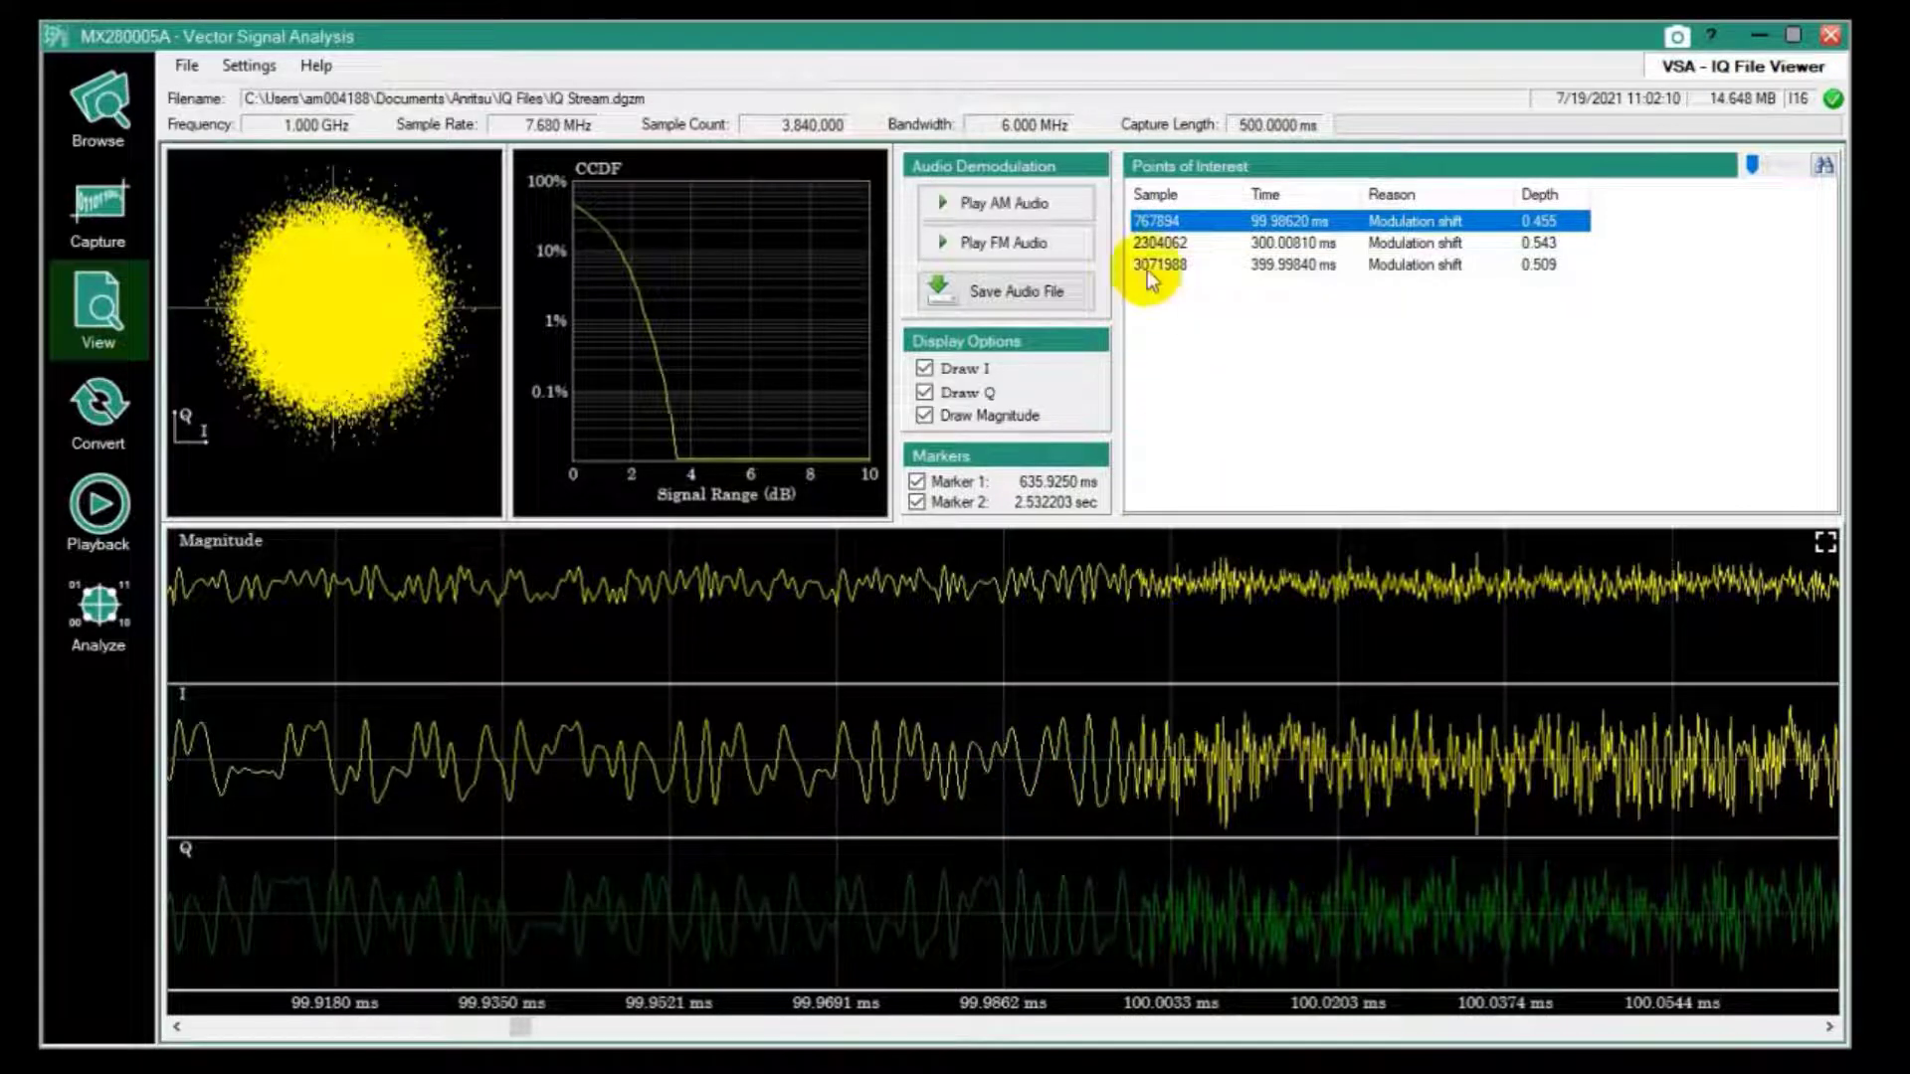
pyautogui.click(1161, 242)
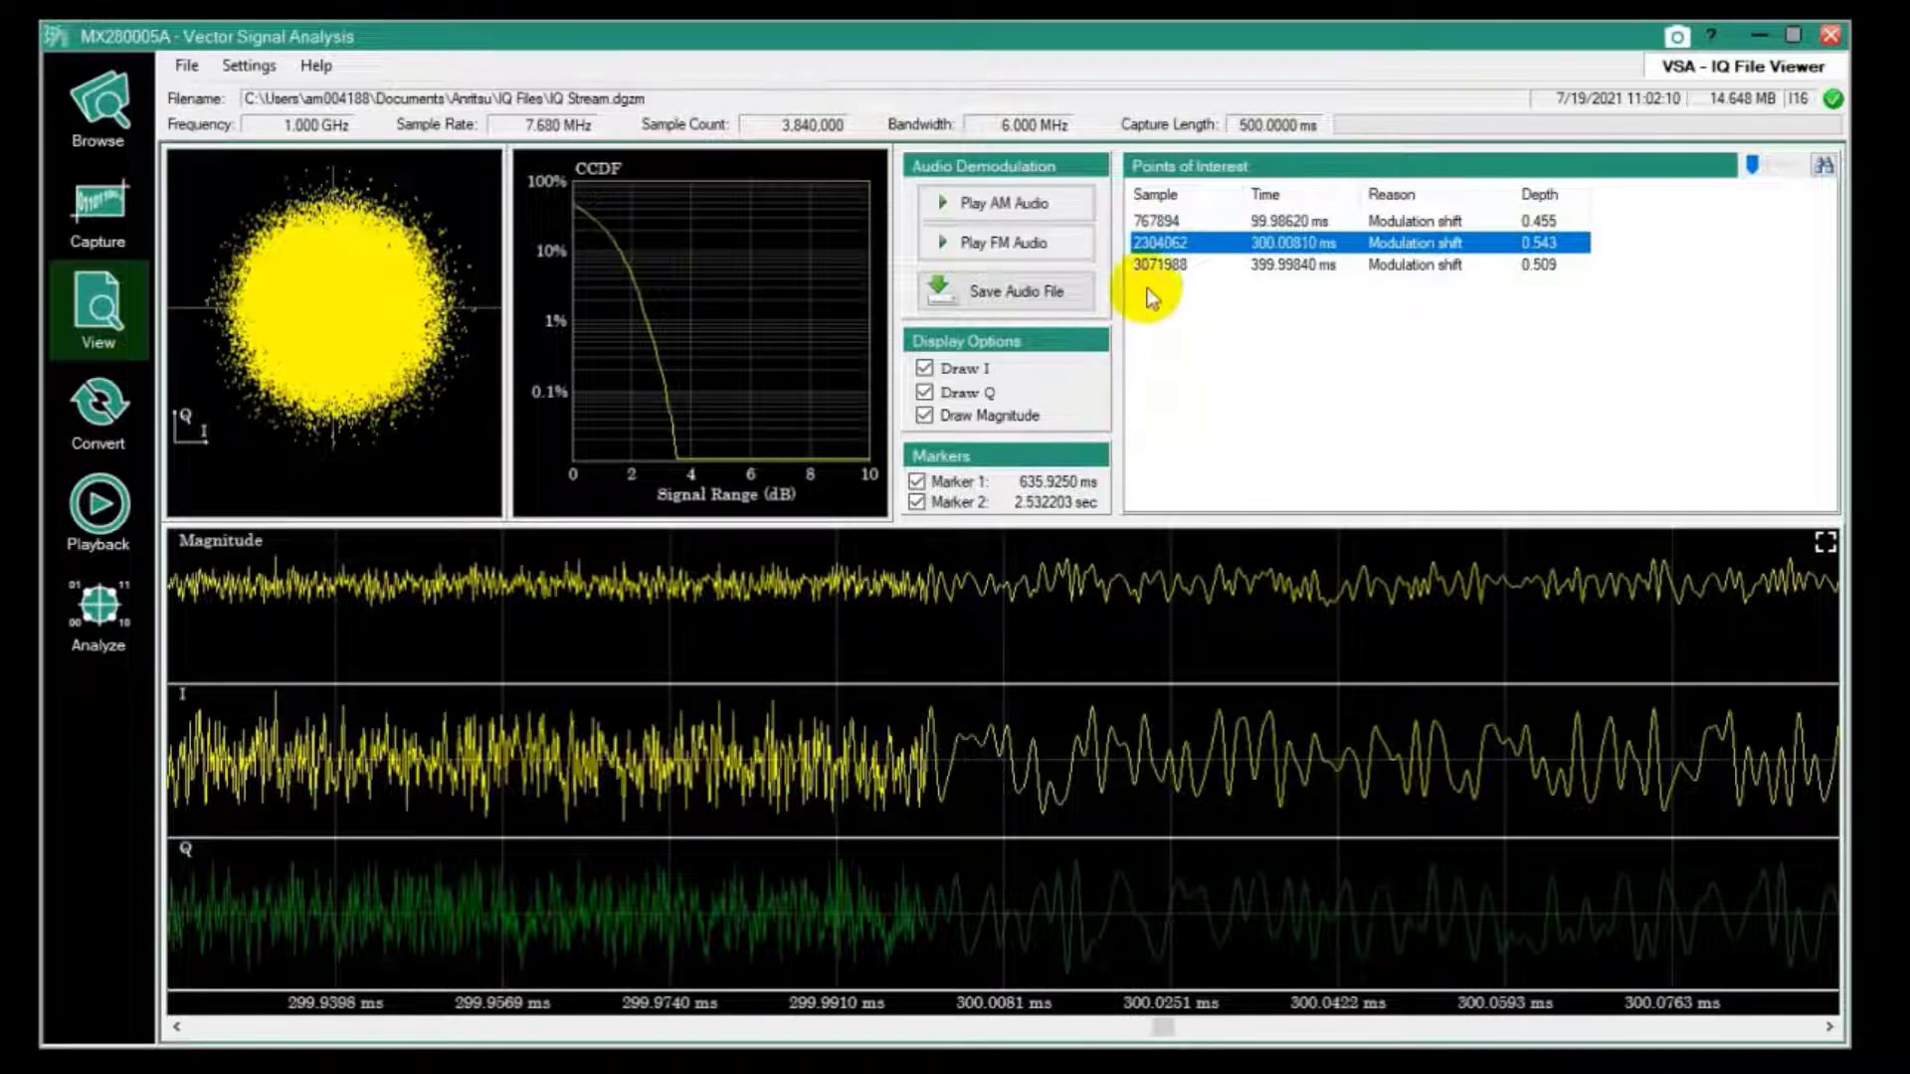
pyautogui.click(1157, 264)
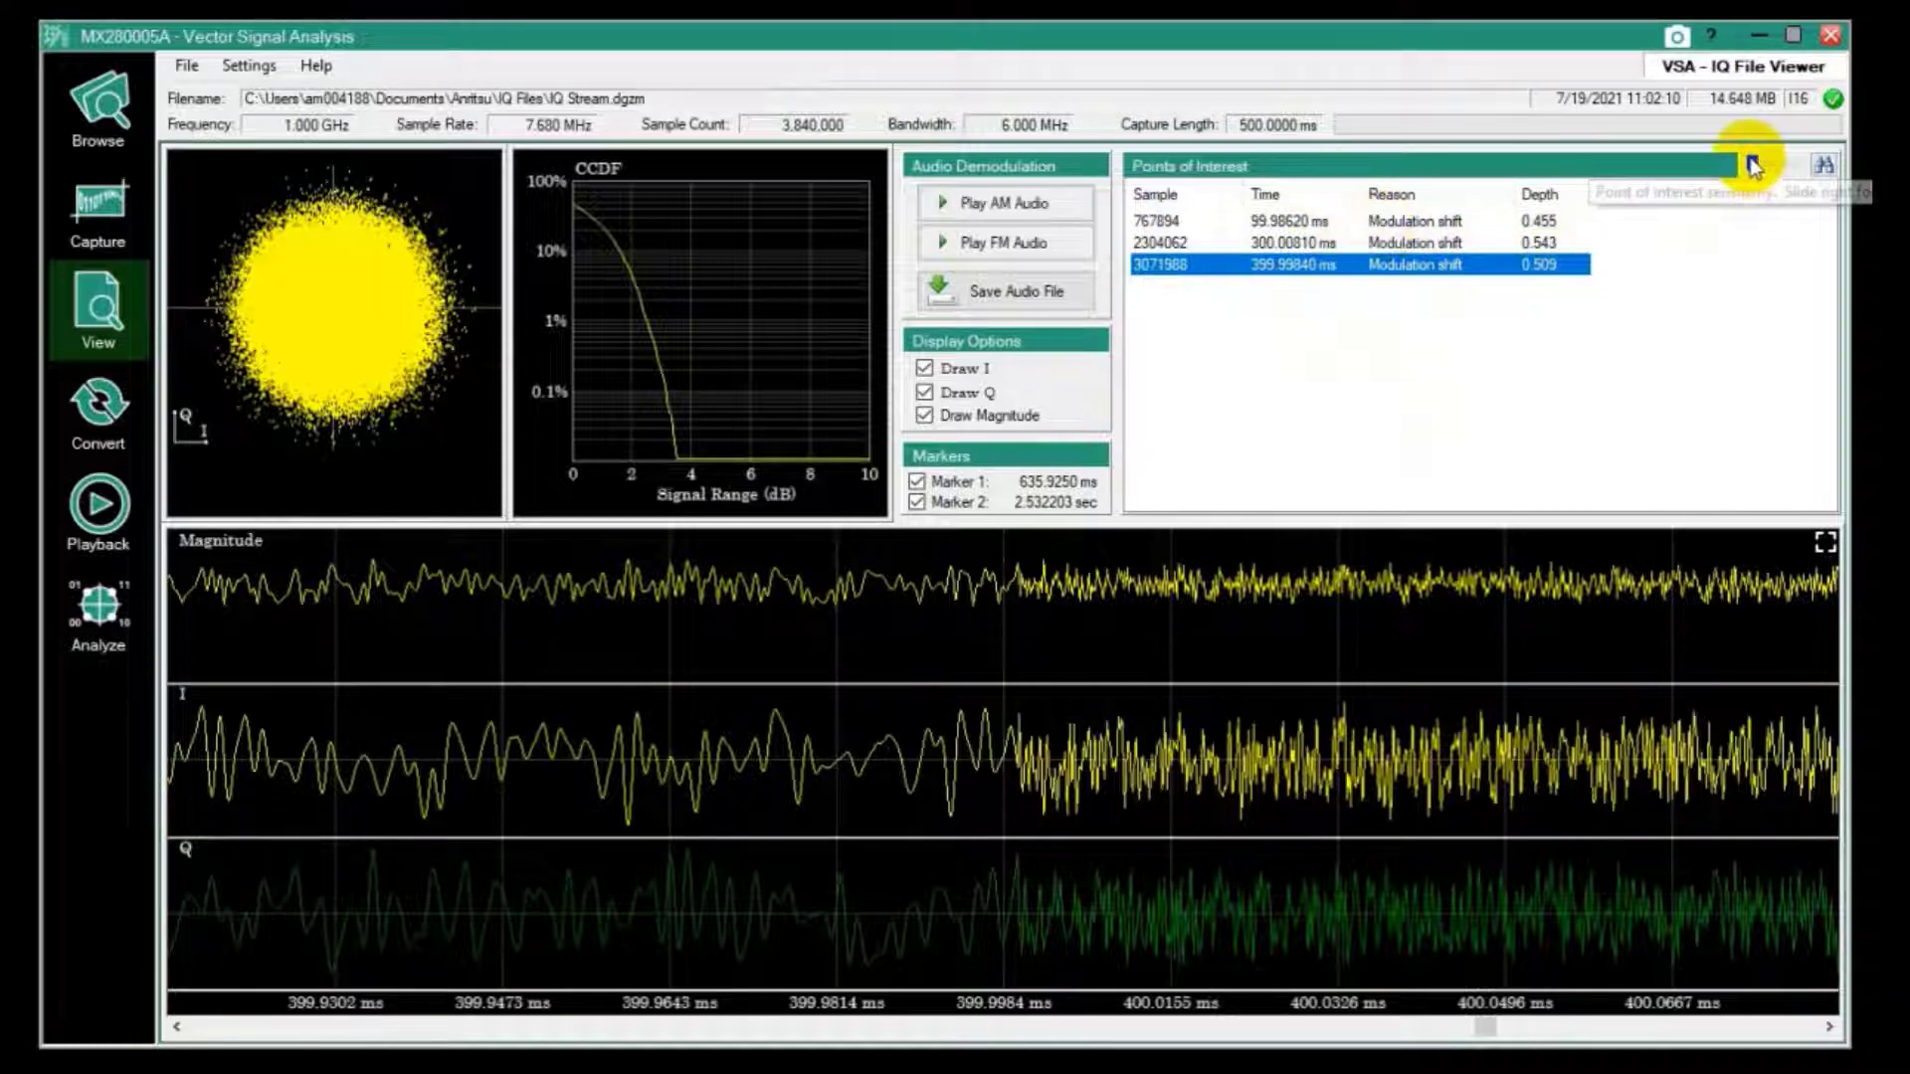
# - Raise the point of interest sensitivity, refresh the search and show the waveforms at the 379.53930 ms modulation shift
pyautogui.moveTo(1752, 165)
pyautogui.mouseDown()
pyautogui.moveTo(1811, 170)
pyautogui.moveTo(1731, 171)
pyautogui.mouseUp()
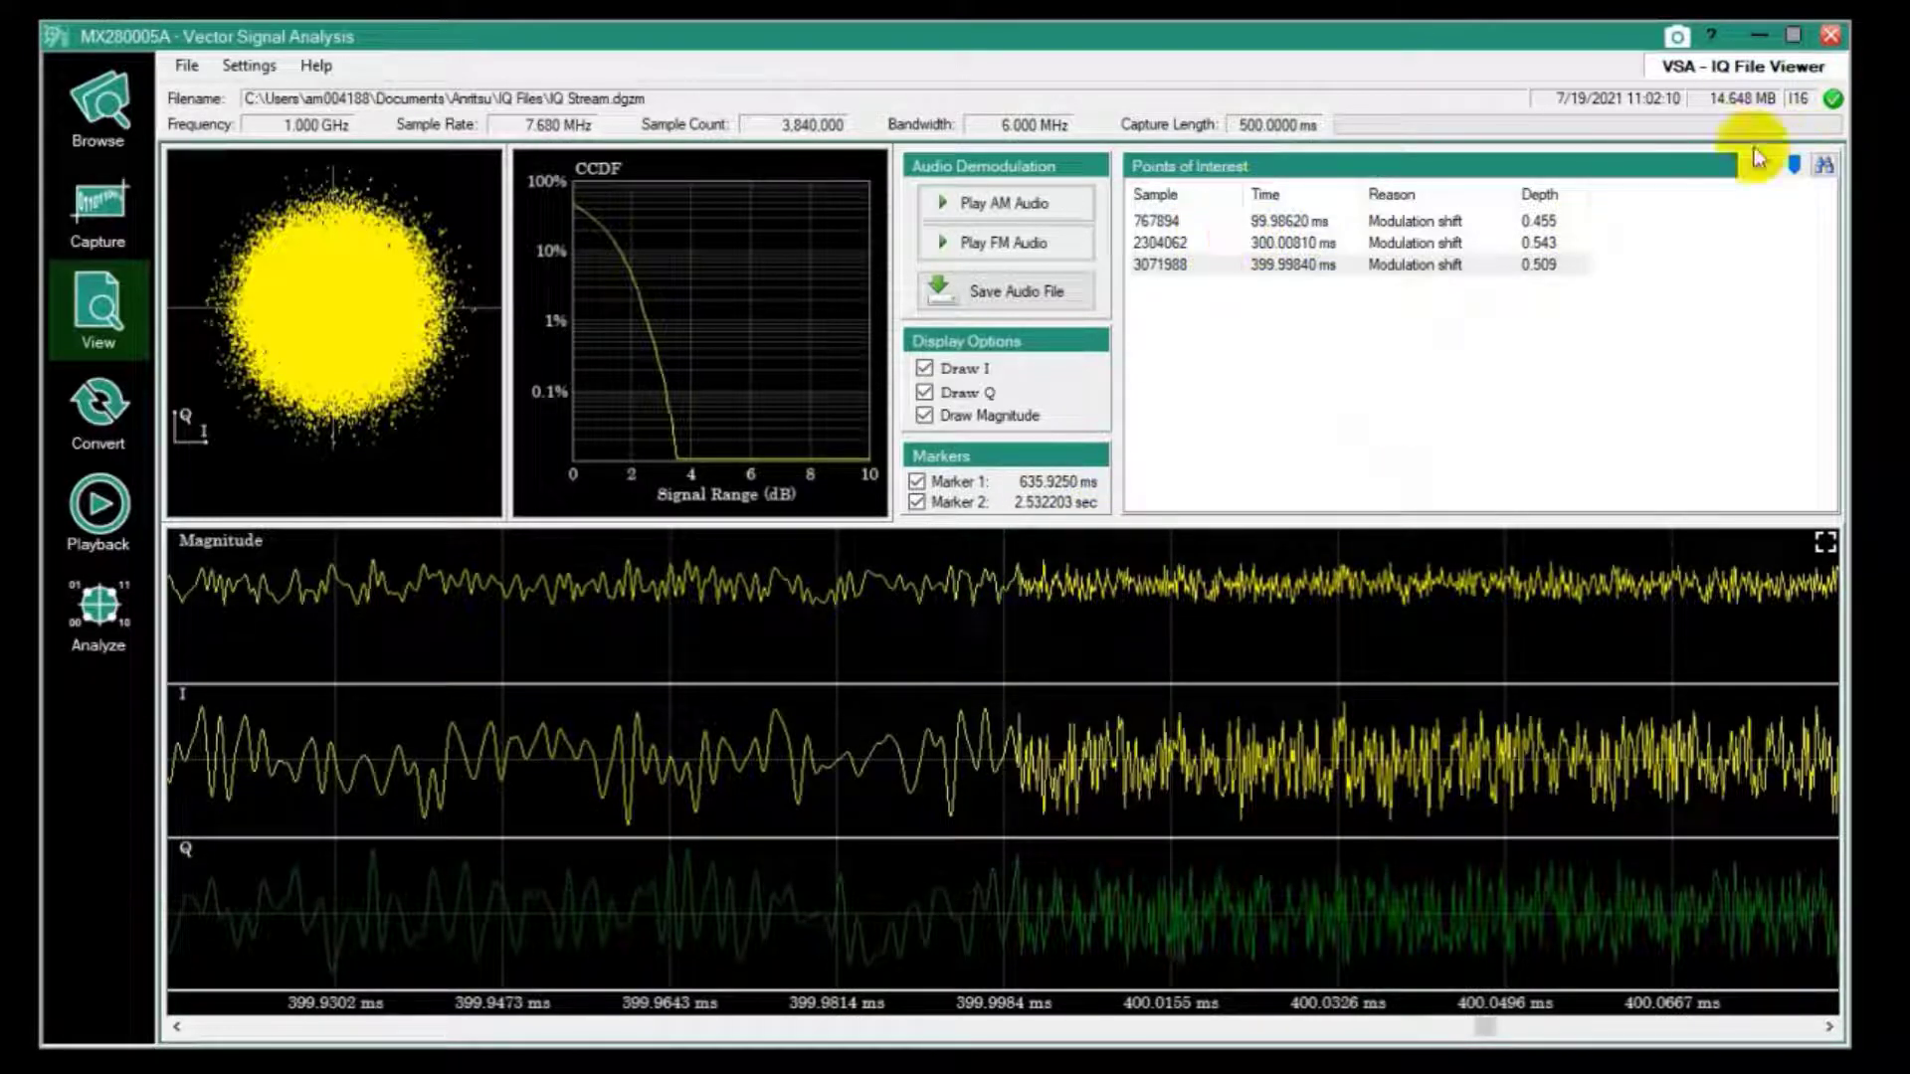
pyautogui.click(1823, 162)
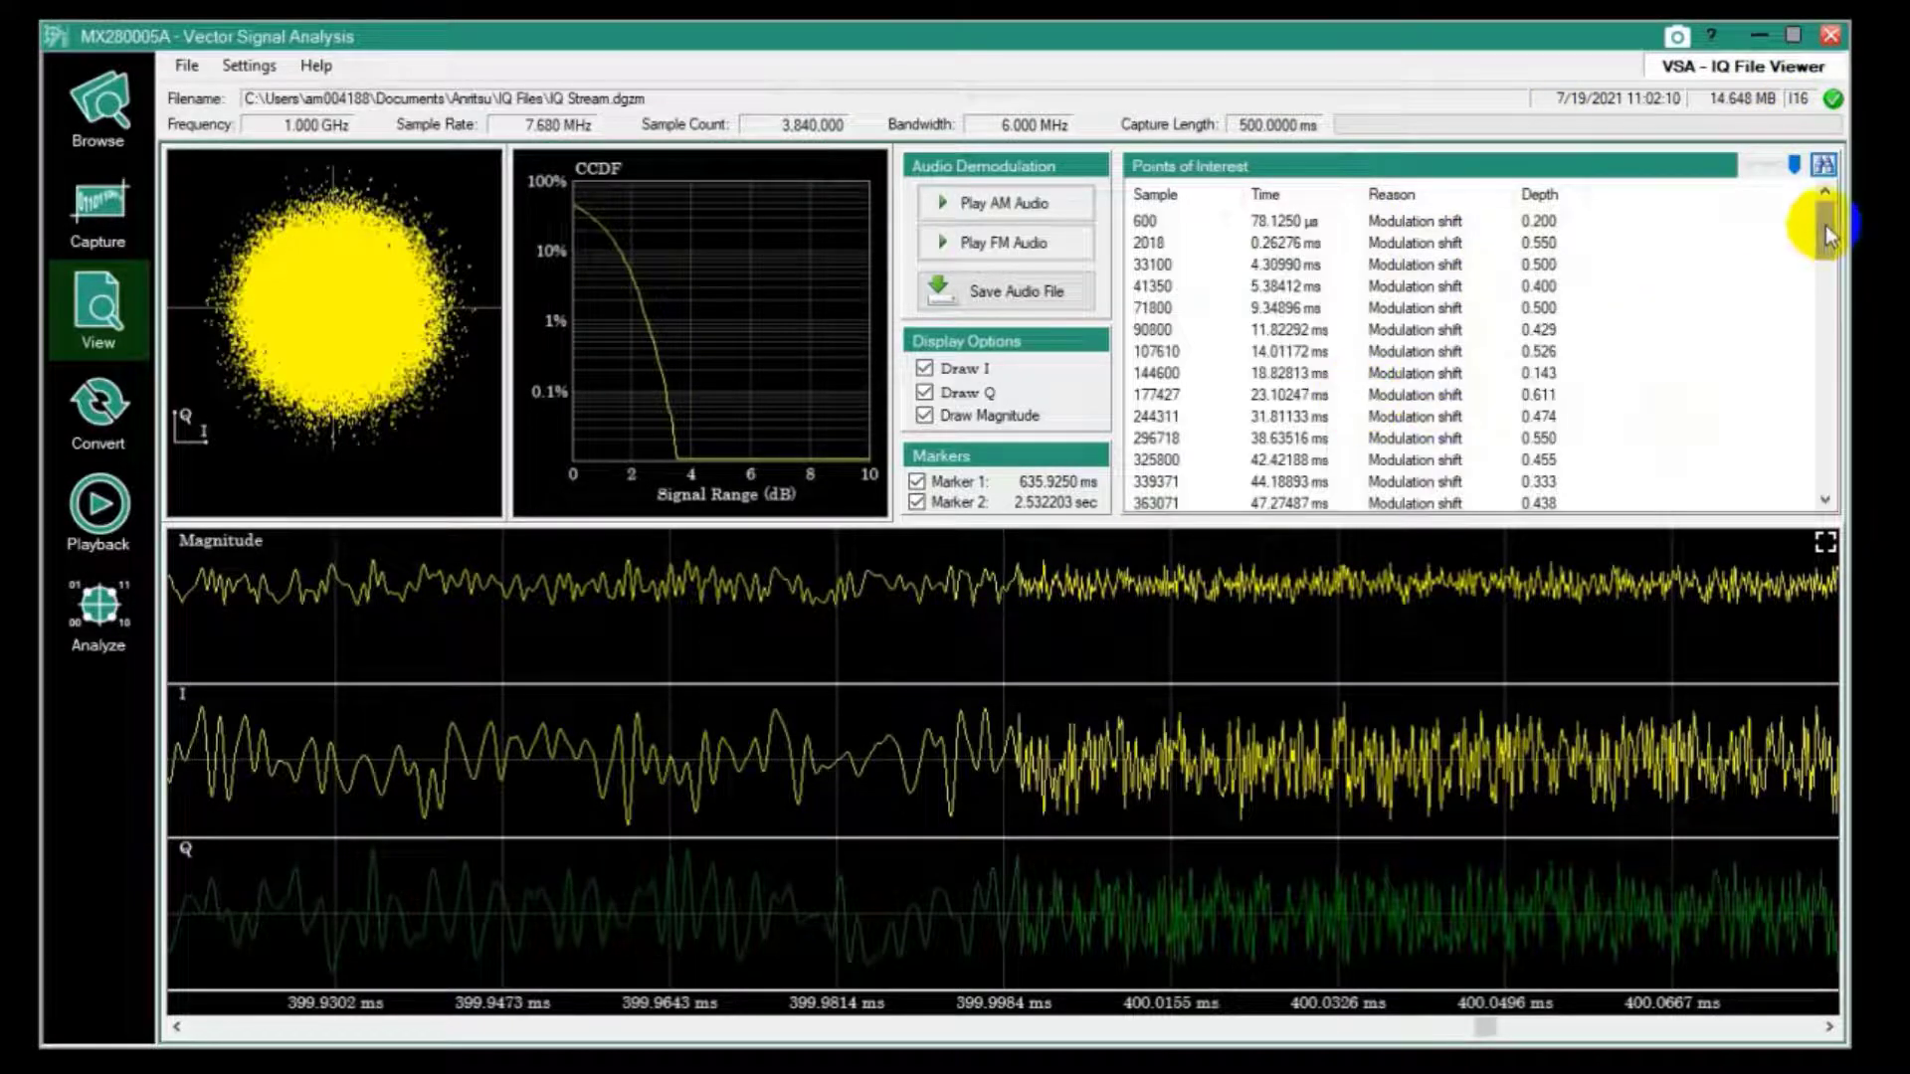
pyautogui.moveTo(1821, 222); pyautogui.dragTo(1801, 405)
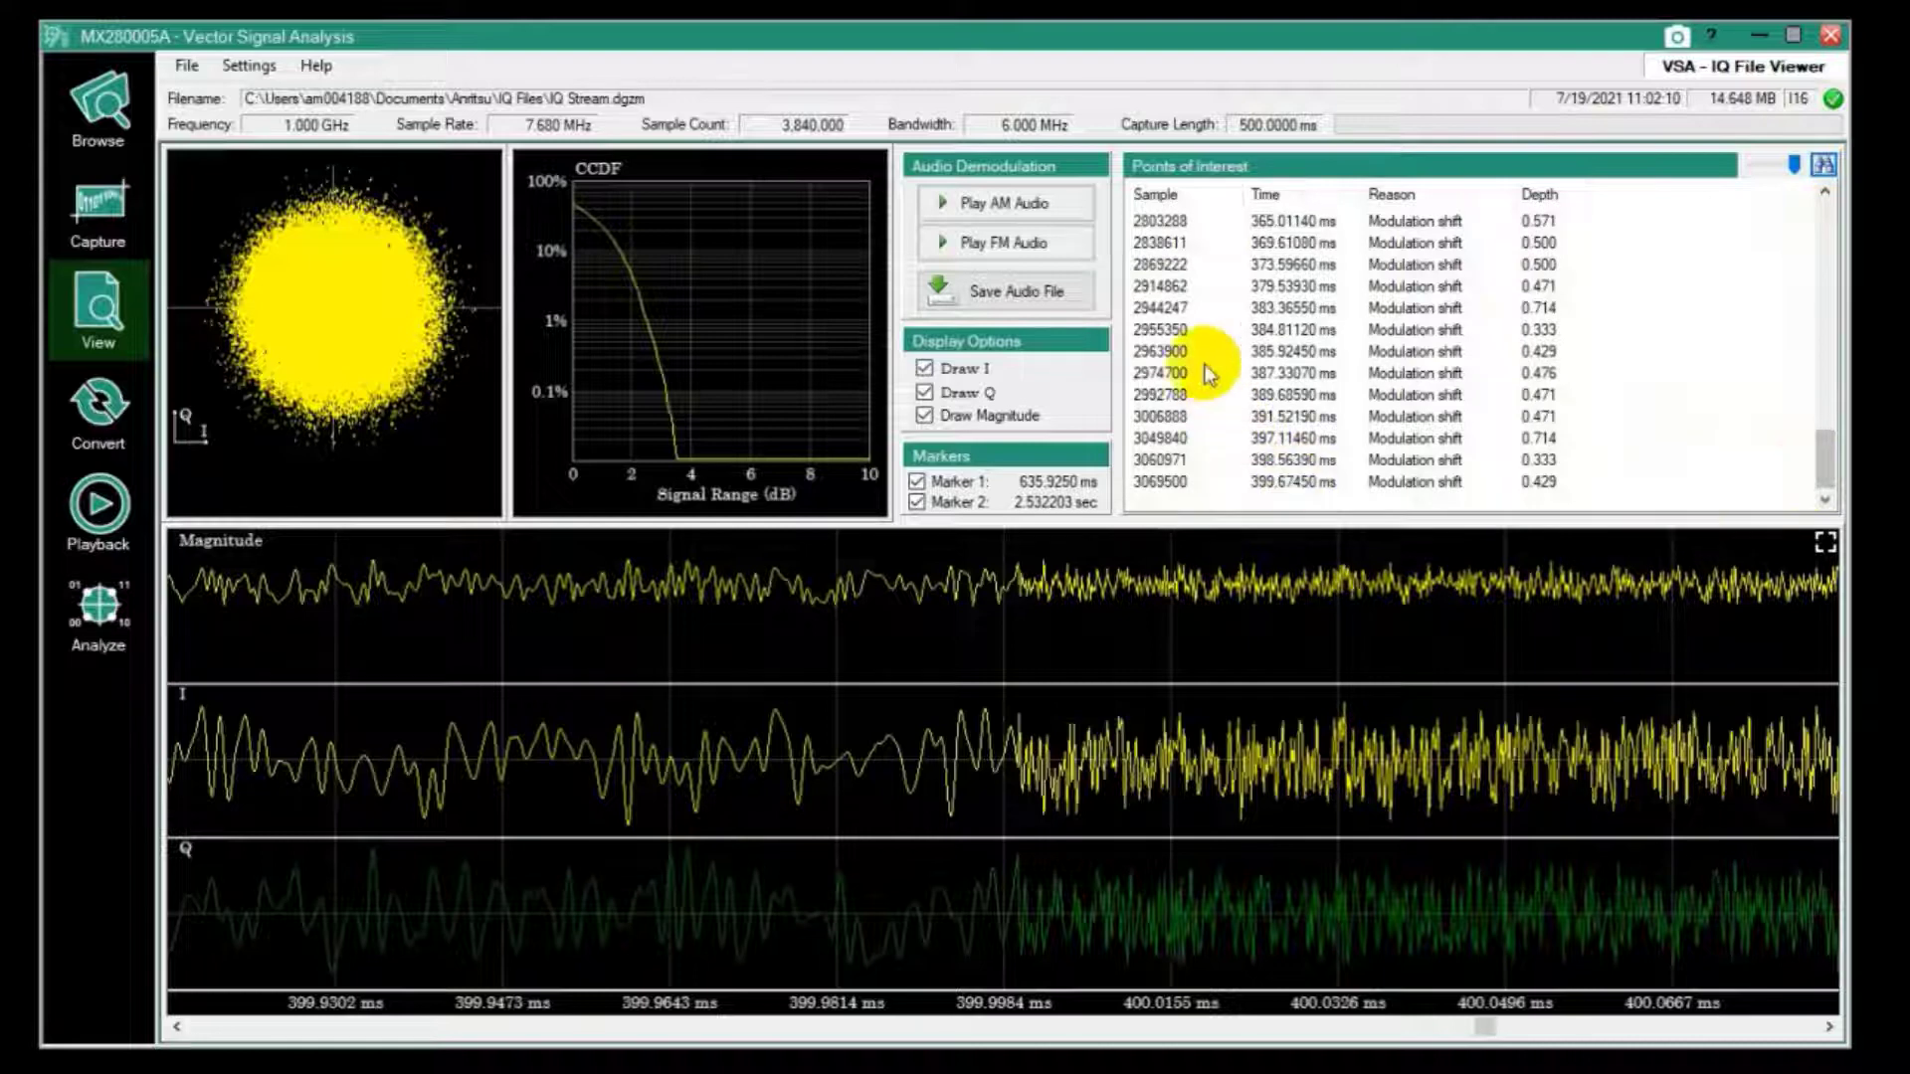
pyautogui.click(1170, 289)
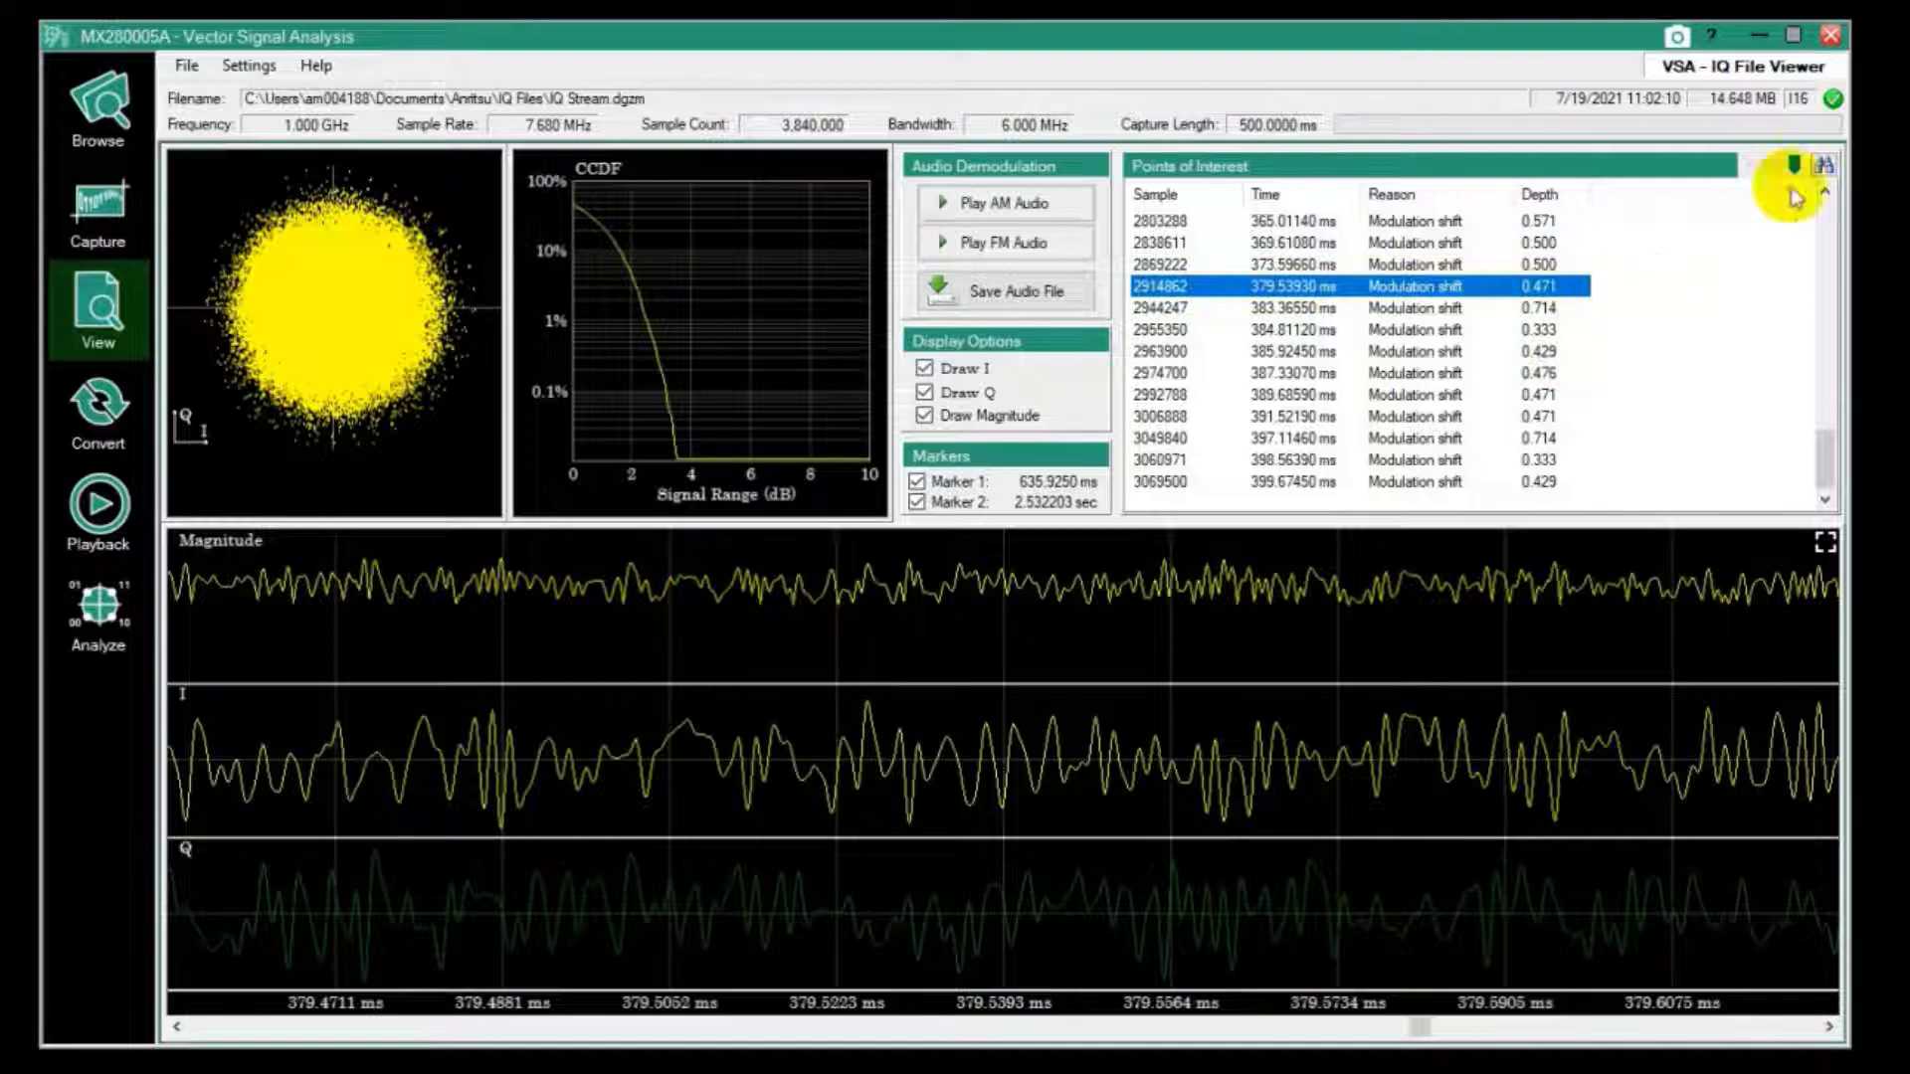
# - Lower the point of interest sensitivity, refresh the search and show the waveforms at the 300.00810 ms modulation shift
pyautogui.moveTo(1799, 167); pyautogui.dragTo(1780, 171)
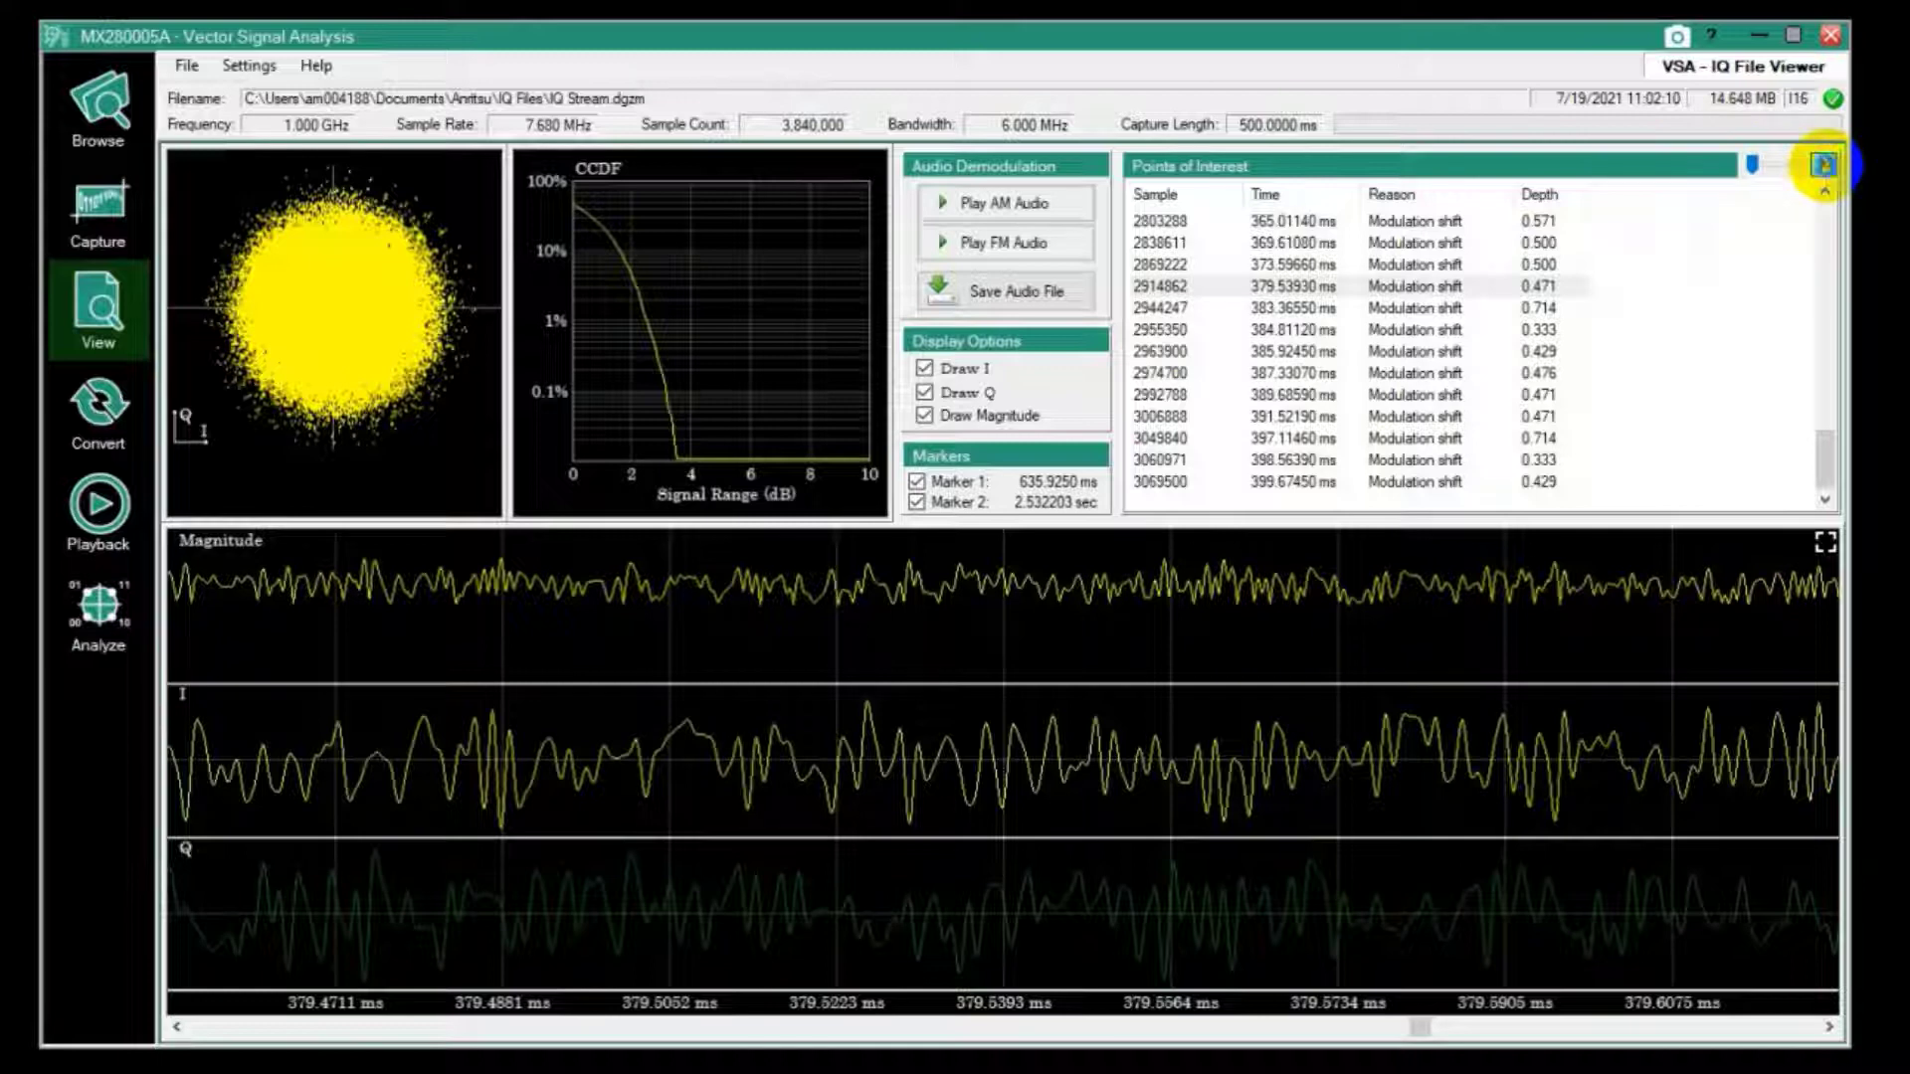
pyautogui.click(1824, 165)
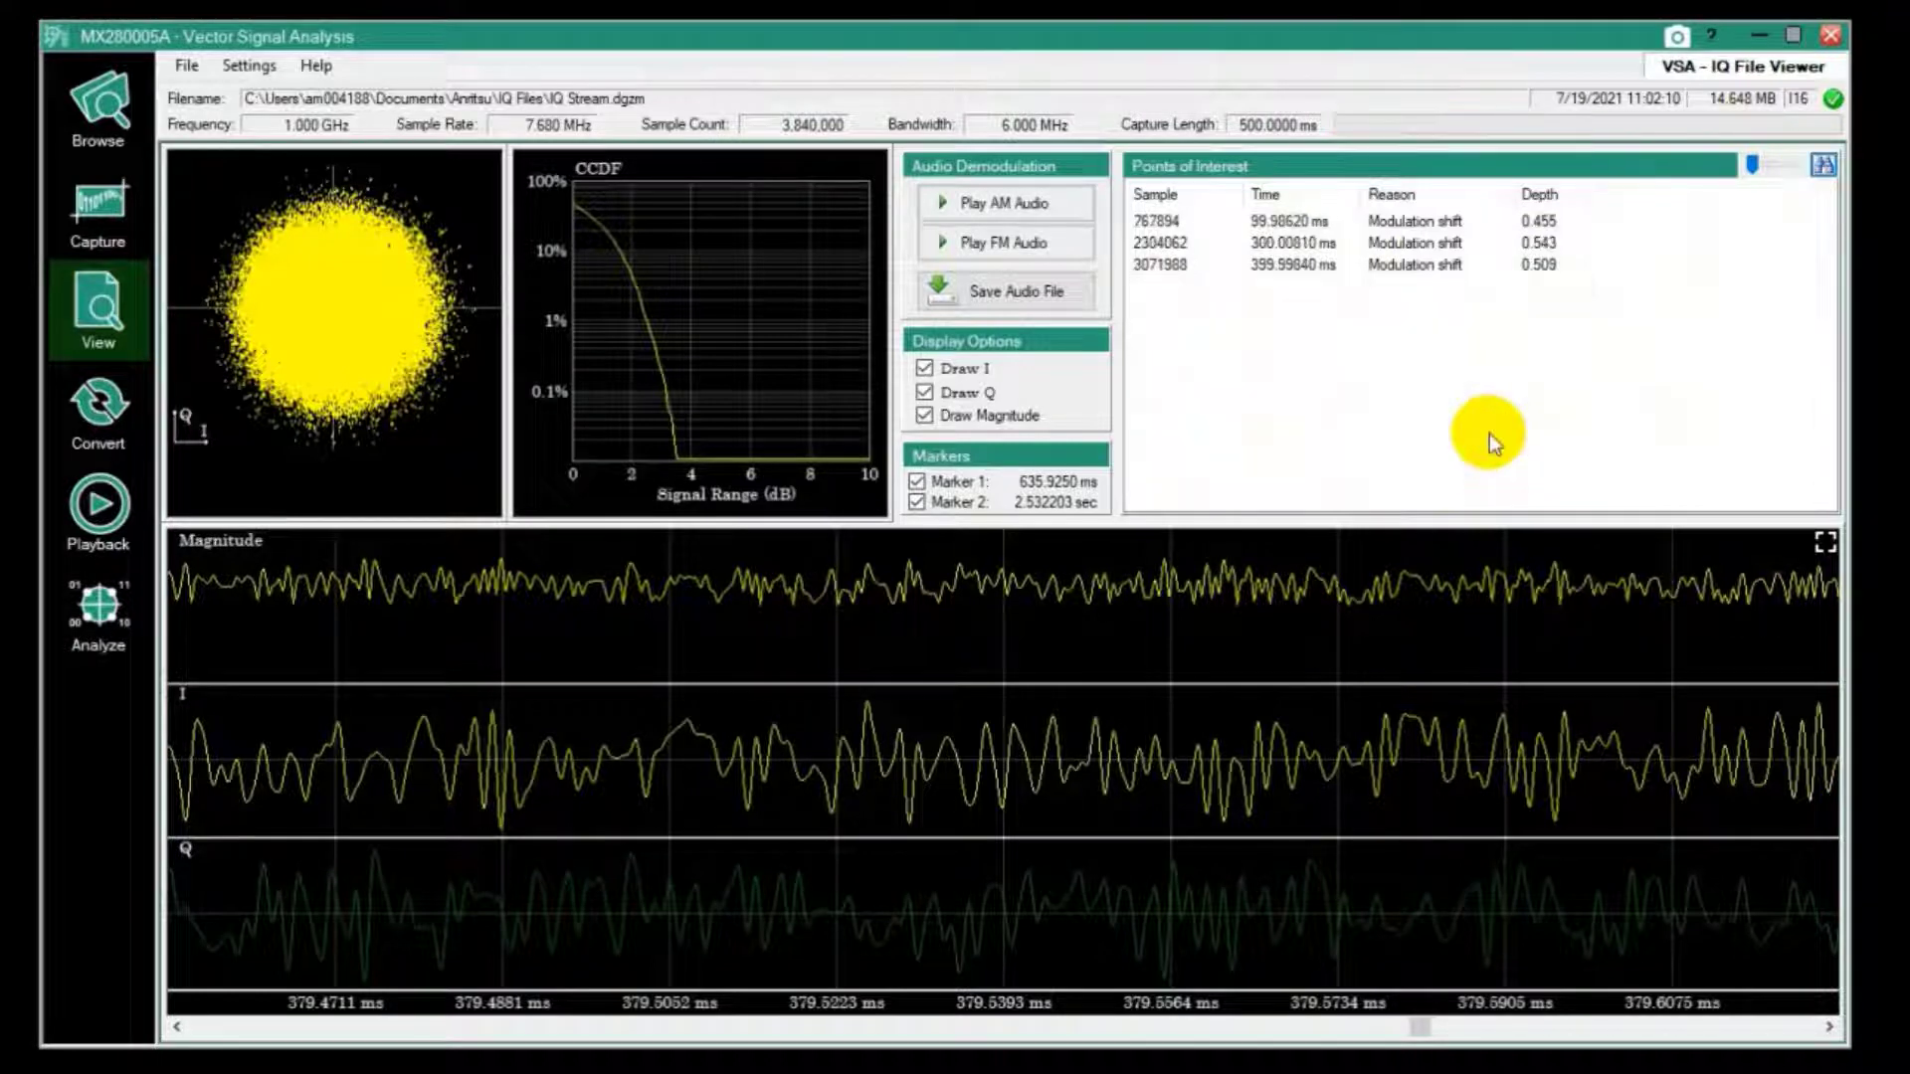
pyautogui.click(1160, 243)
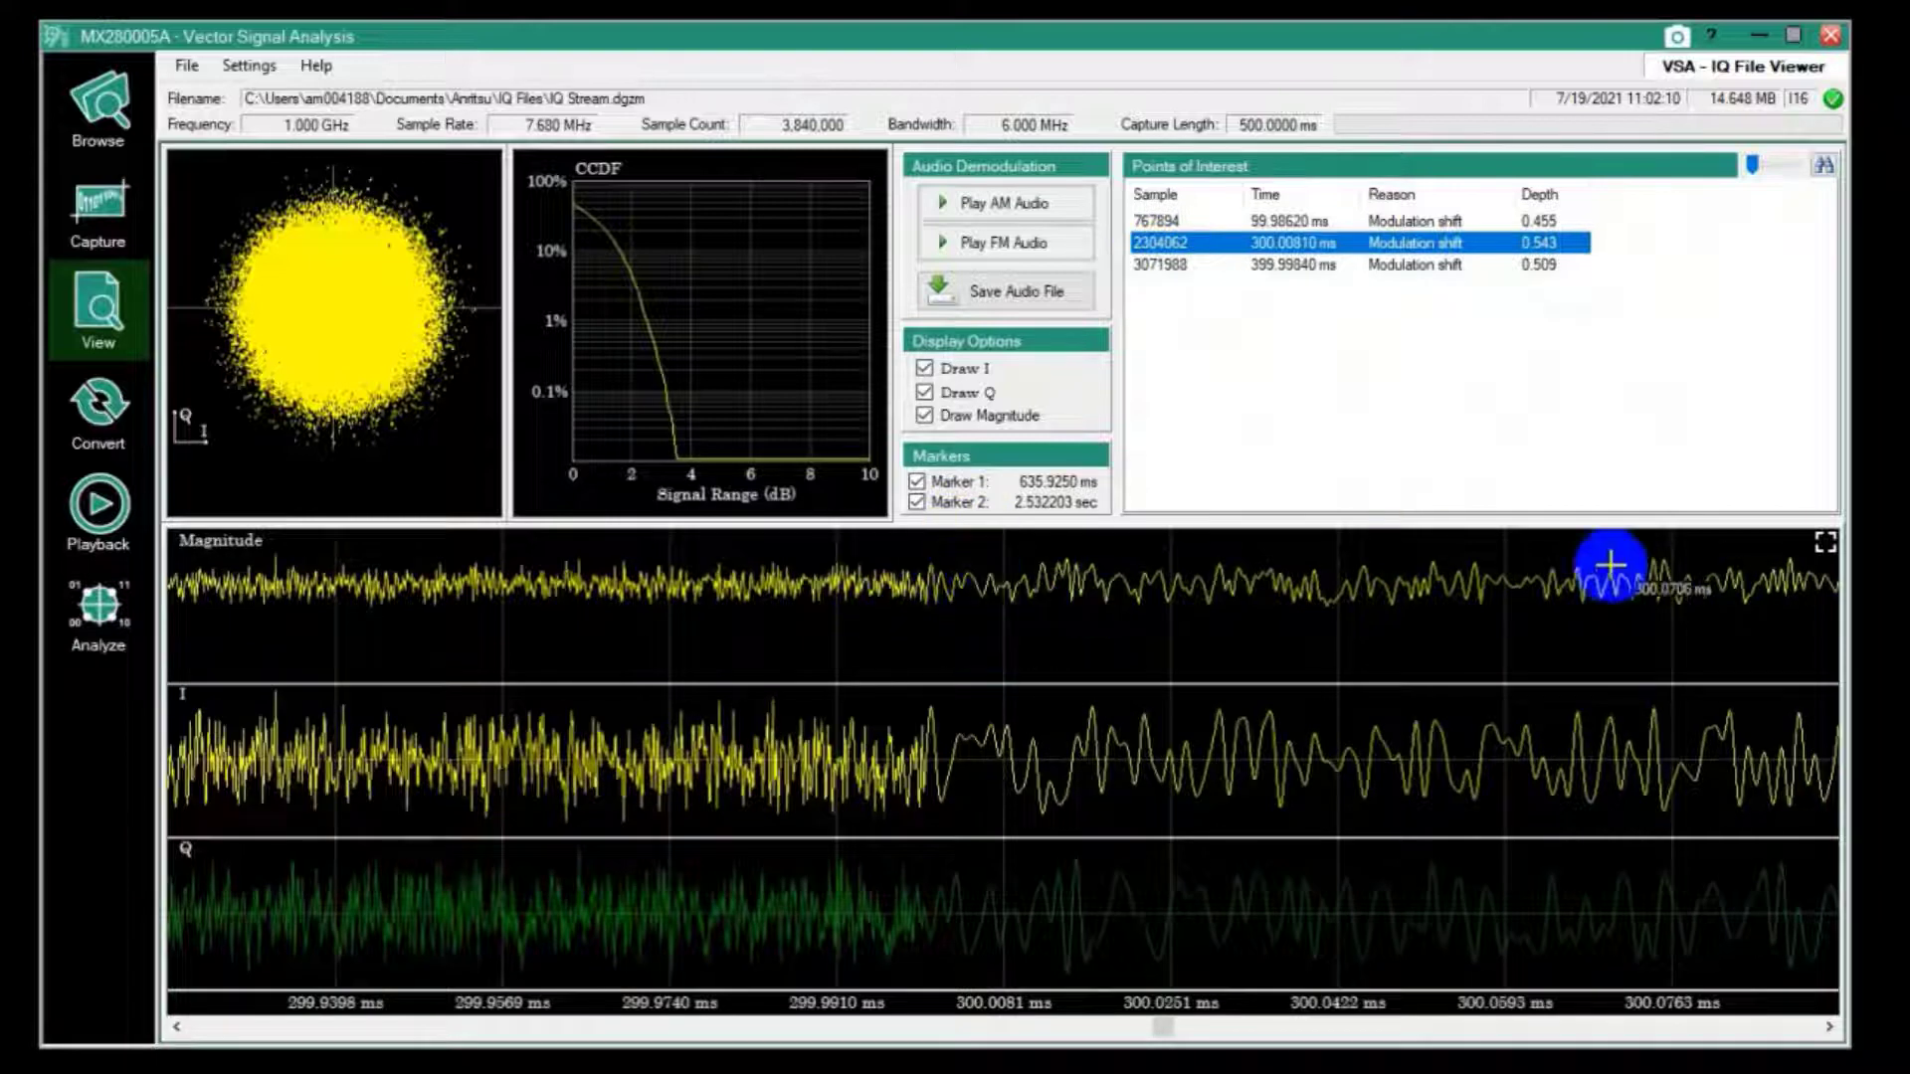